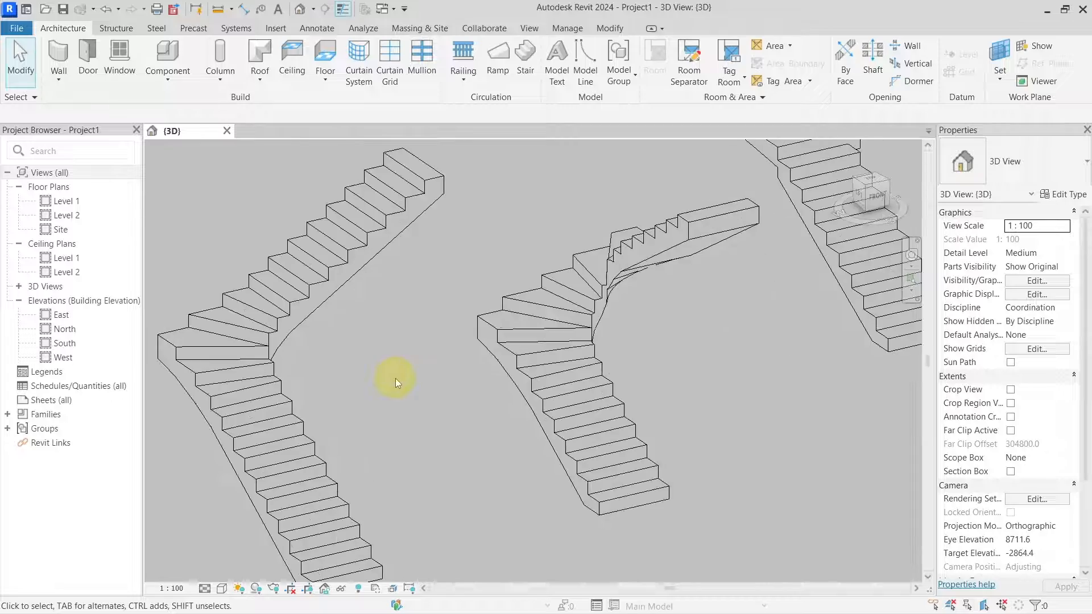
- Examine the existing monolithic winder stairs in the 3D view, including their undersides and corner treads
scroll(395, 379, down, 2)
click(445, 367)
shift+middle_drag(372, 420, 650, 406)
middle_drag(542, 424, 797, 490)
scroll(493, 390, up, 3)
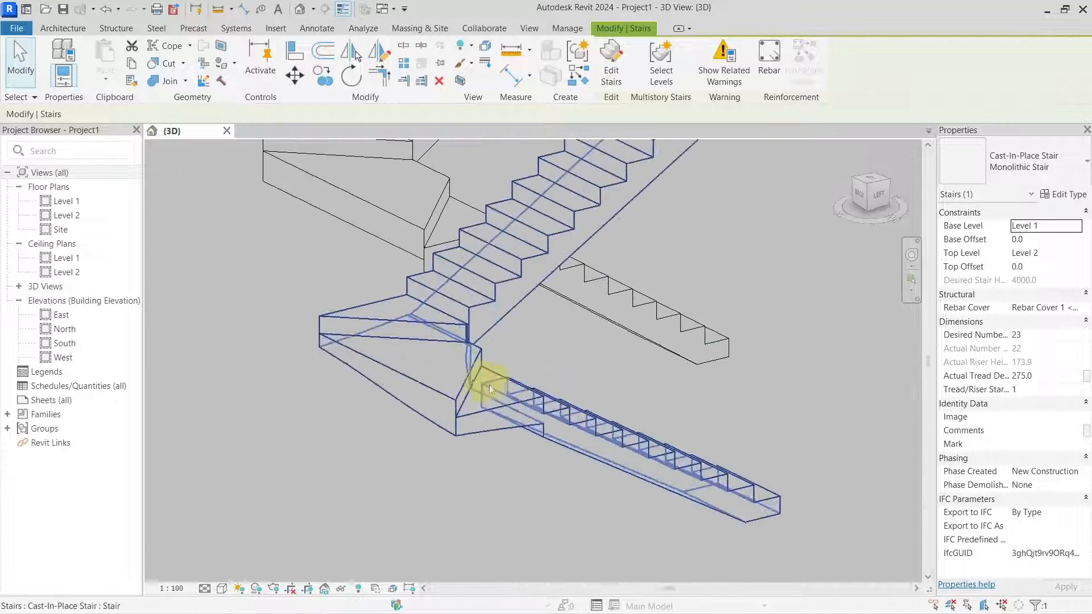
shift+middle_drag(463, 370, 459, 460)
scroll(459, 459, down, 4)
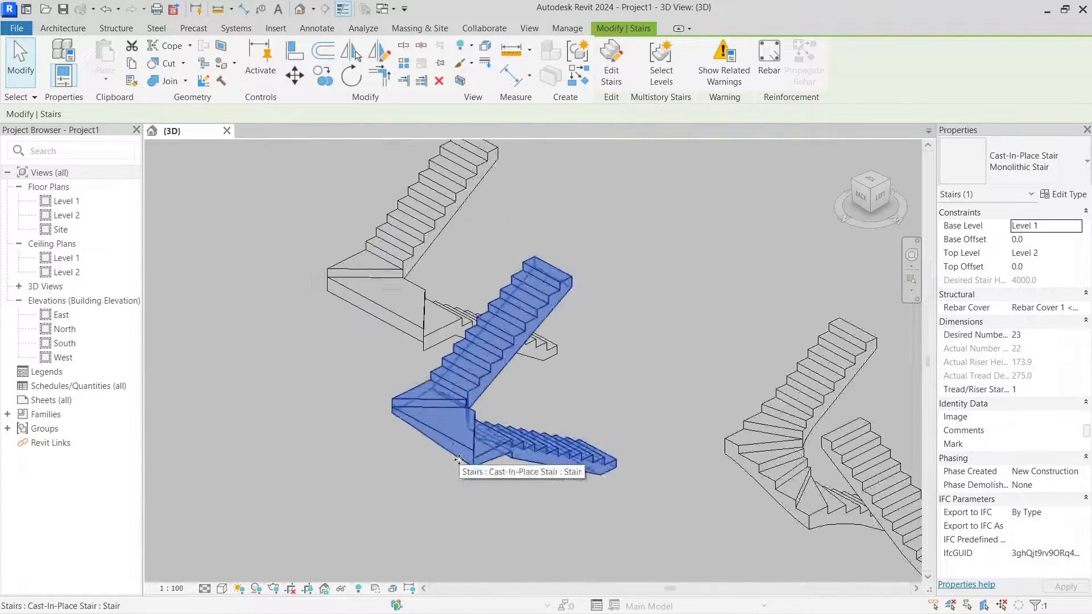
scroll(460, 459, down, 2)
middle_drag(761, 454, 465, 344)
shift+middle_drag(653, 393, 519, 414)
click(284, 466)
scroll(367, 479, down, 2)
middle_drag(397, 491, 520, 374)
scroll(476, 408, up, 3)
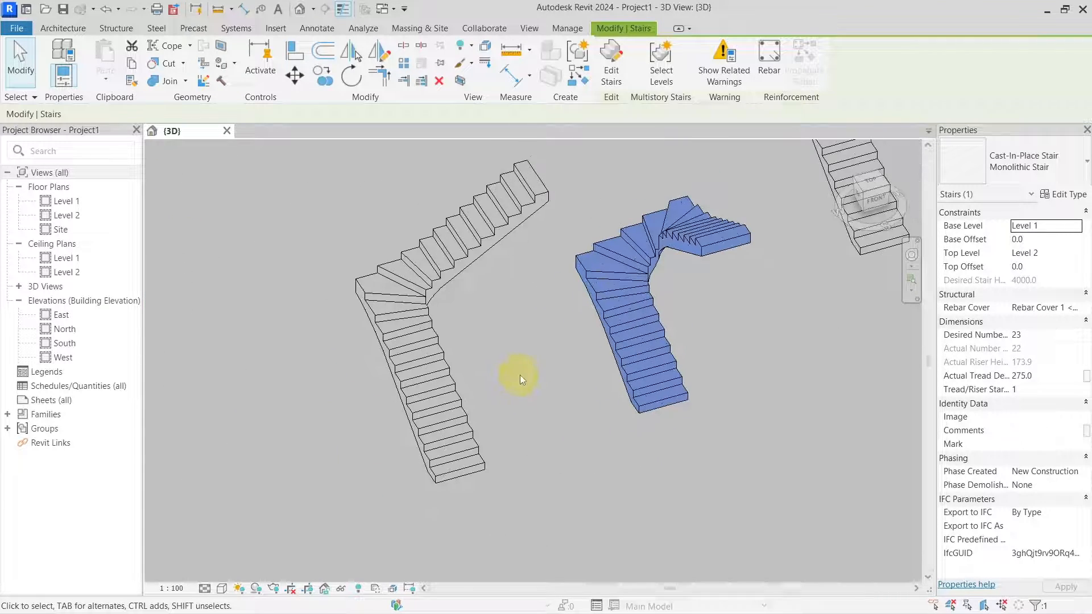
- On the Level 1 floor plan, start a new stair with an L-Shape Winder run below the existing stairs
double_click(69, 200)
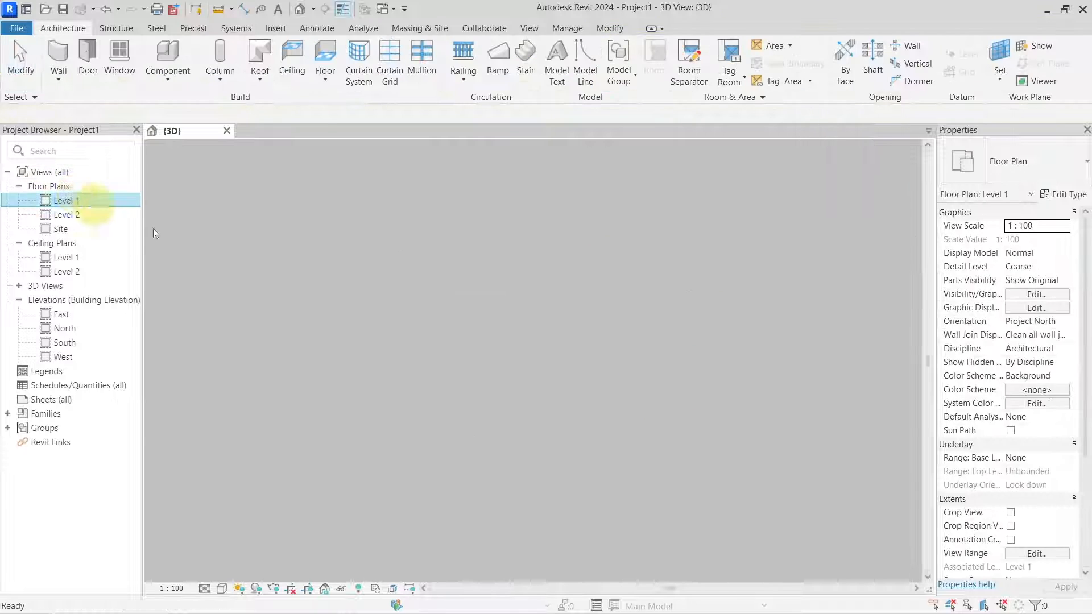
scroll(432, 359, up, 5)
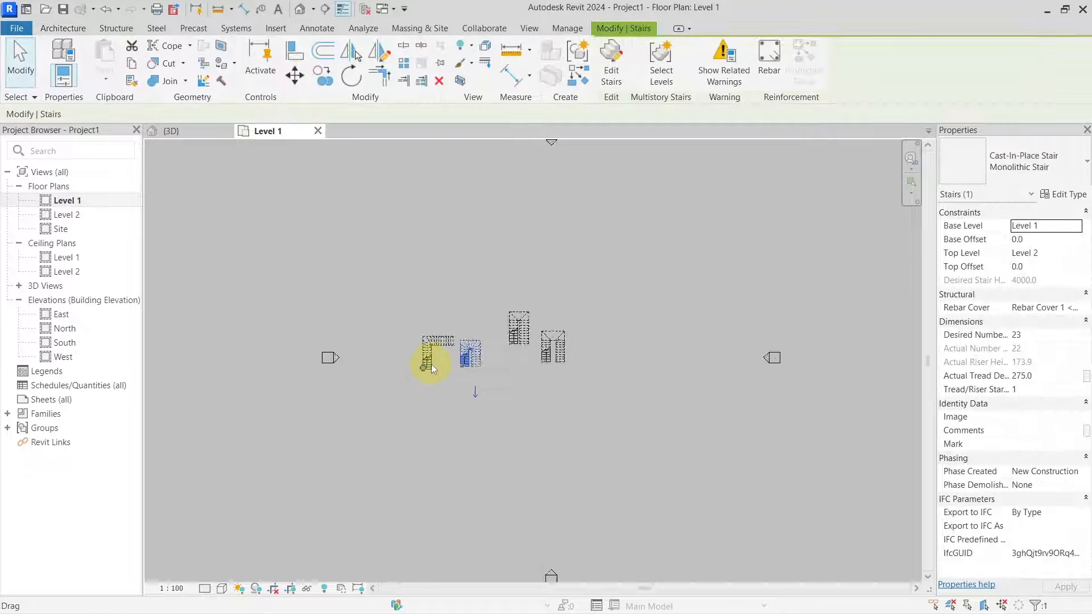
click(80, 32)
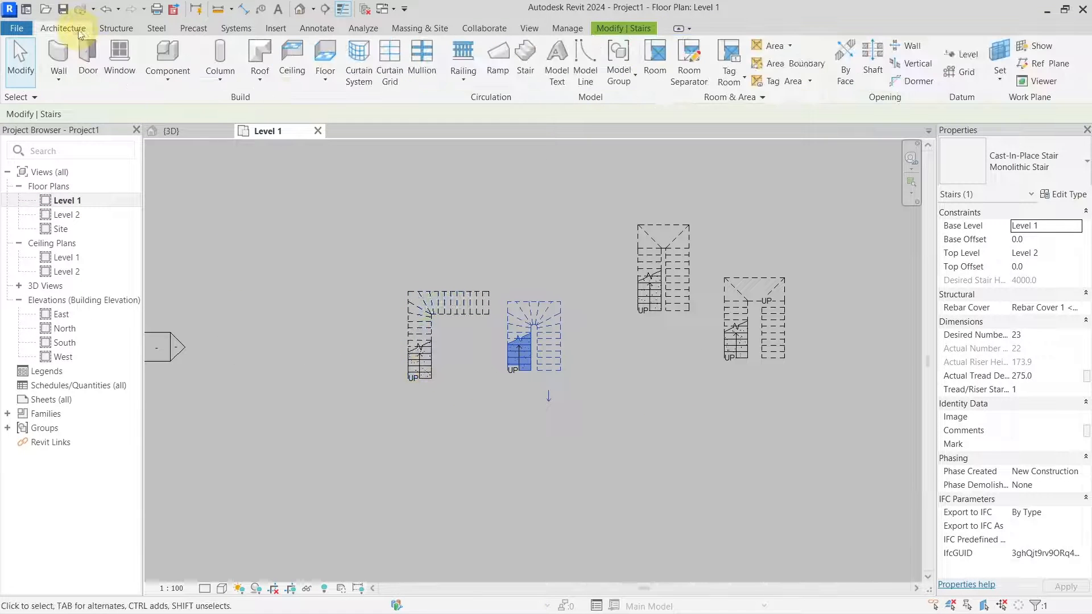
click(522, 73)
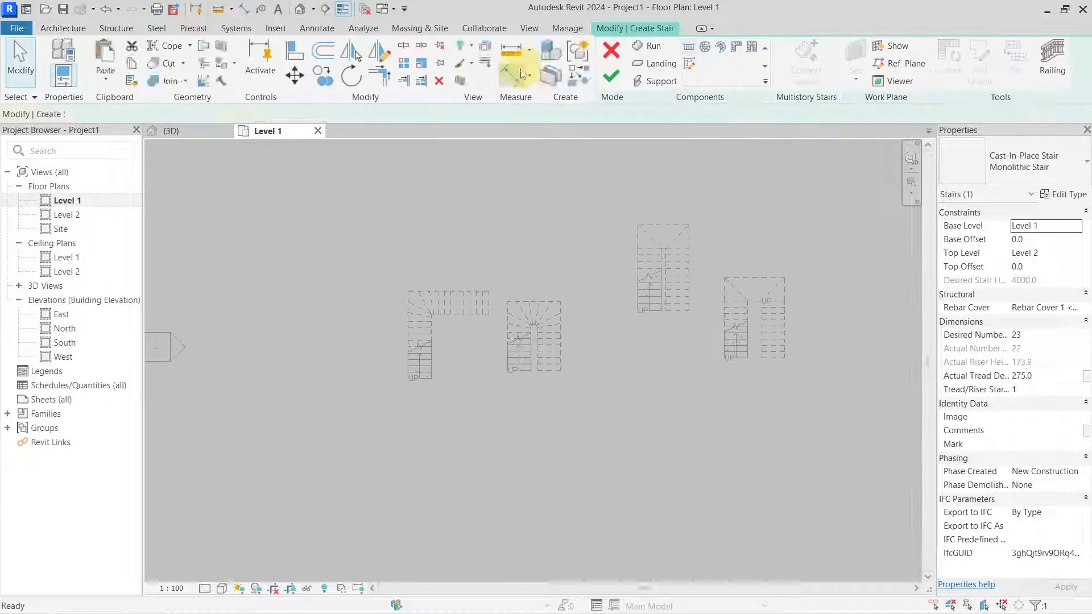
click(741, 50)
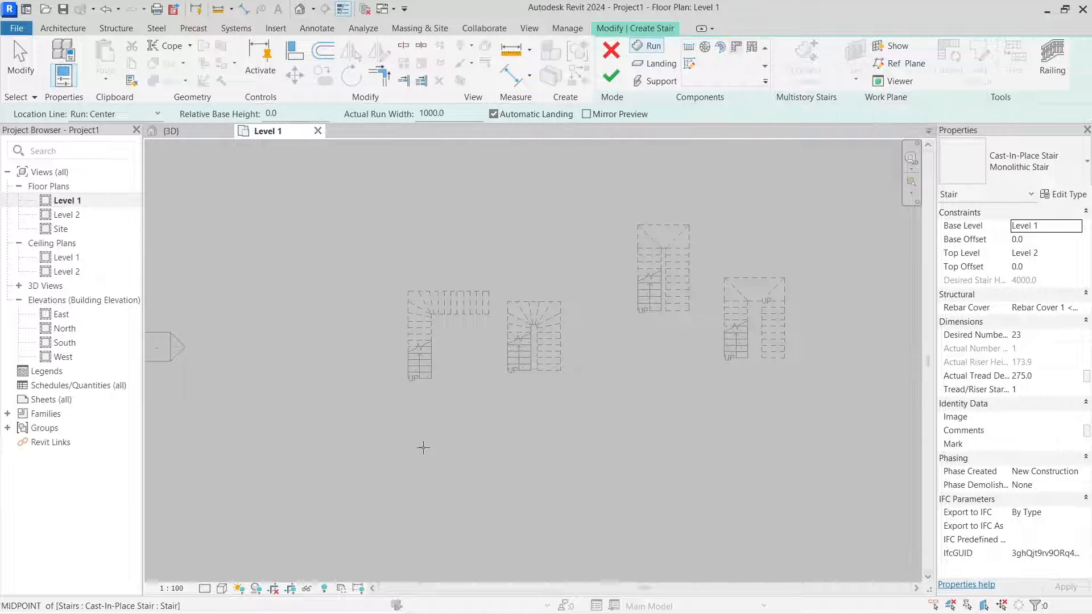
middle_drag(419, 446, 487, 316)
scroll(480, 388, up, 3)
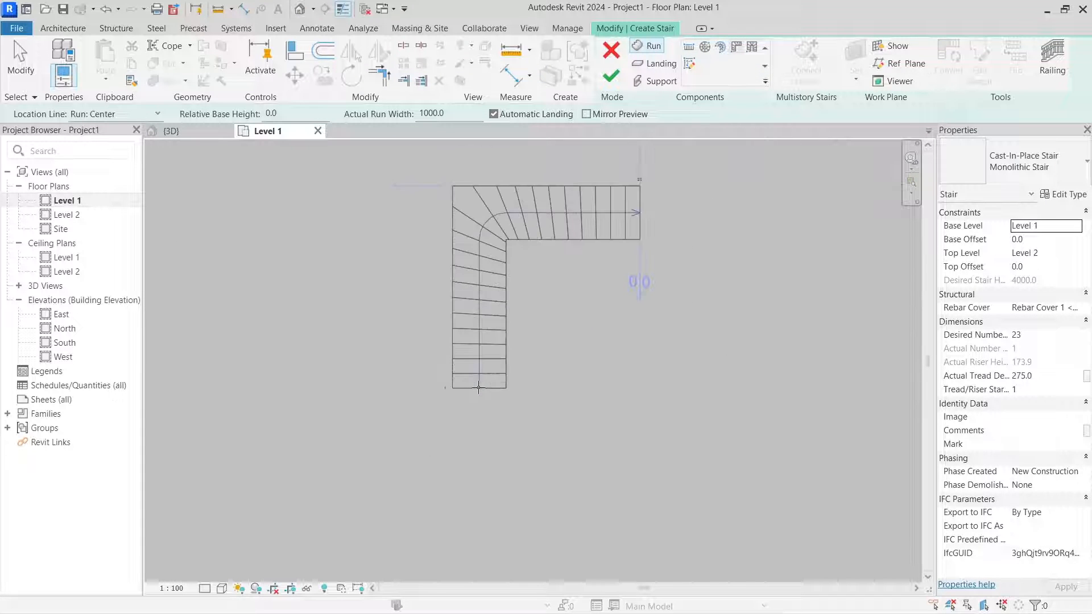
middle_drag(469, 411, 462, 394)
scroll(435, 452, up, 2)
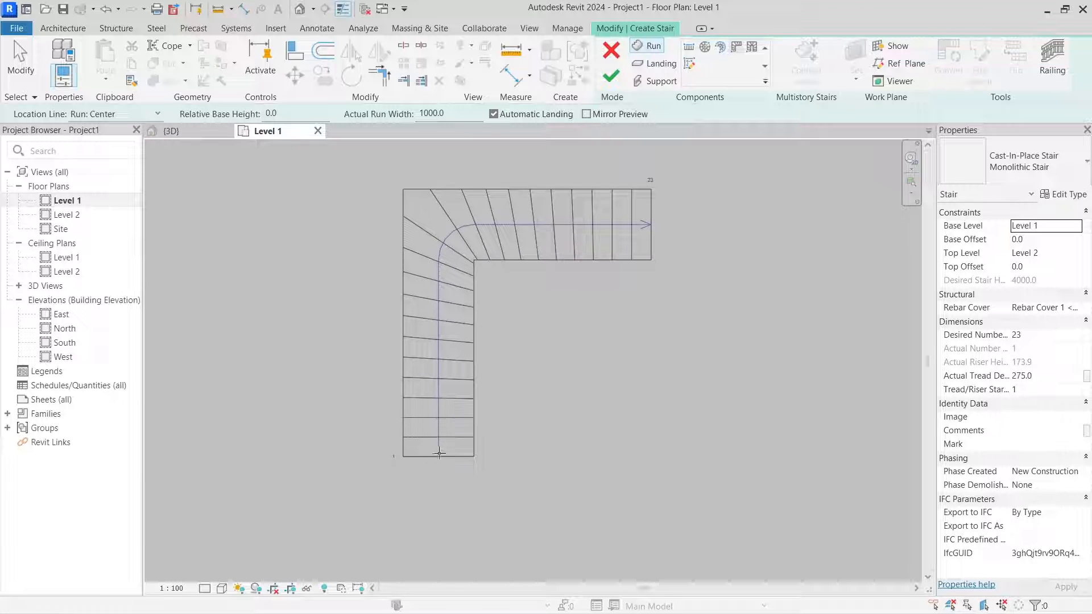
- Set the desired number of risers to 22, place the L-shaped winder run and finish the stair
click(1044, 337)
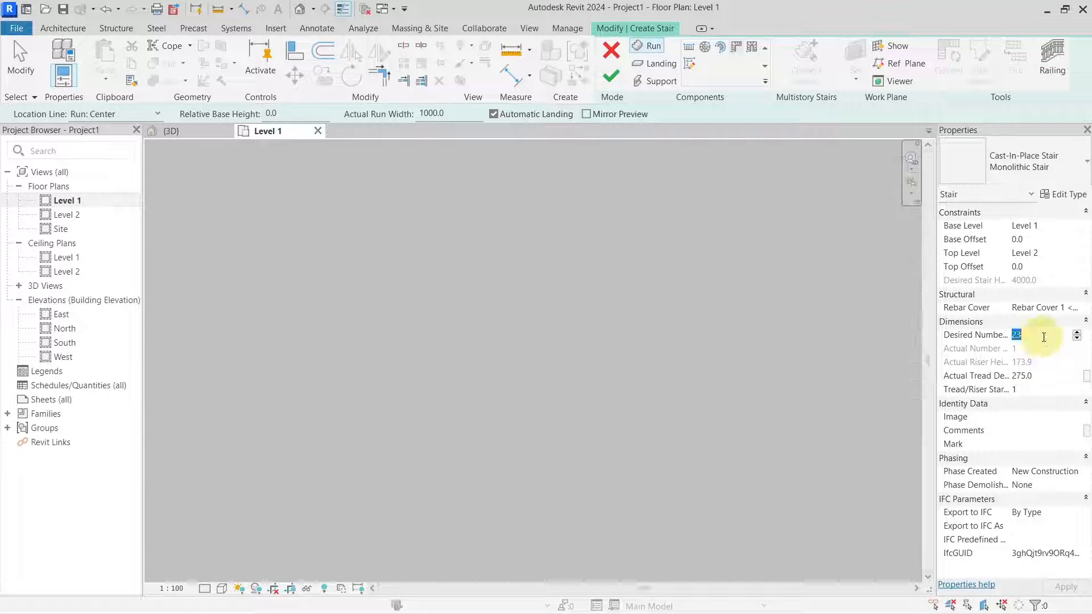
text(22)
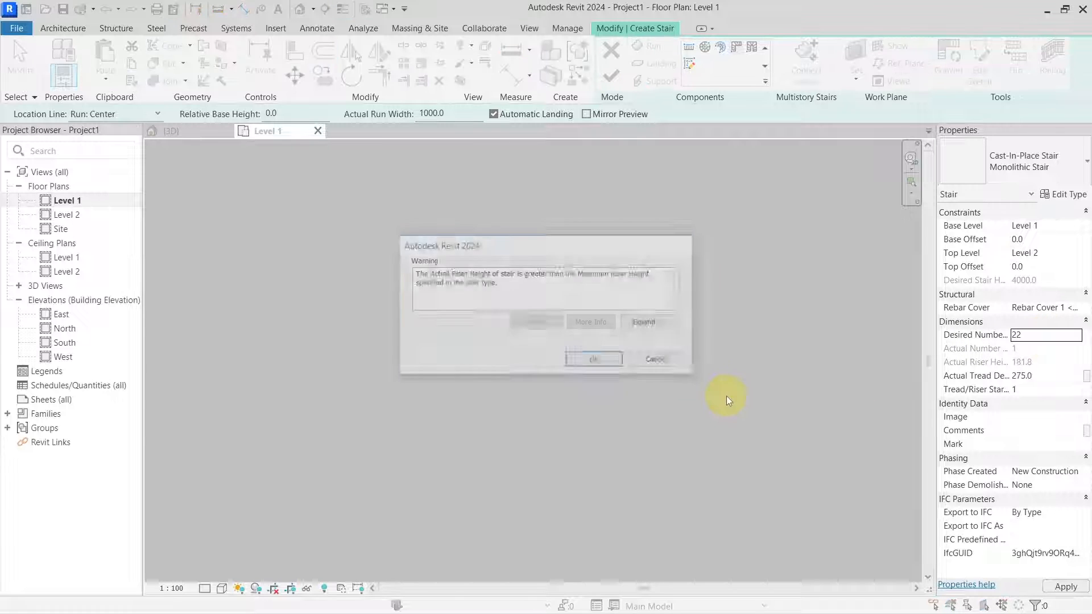
click(607, 355)
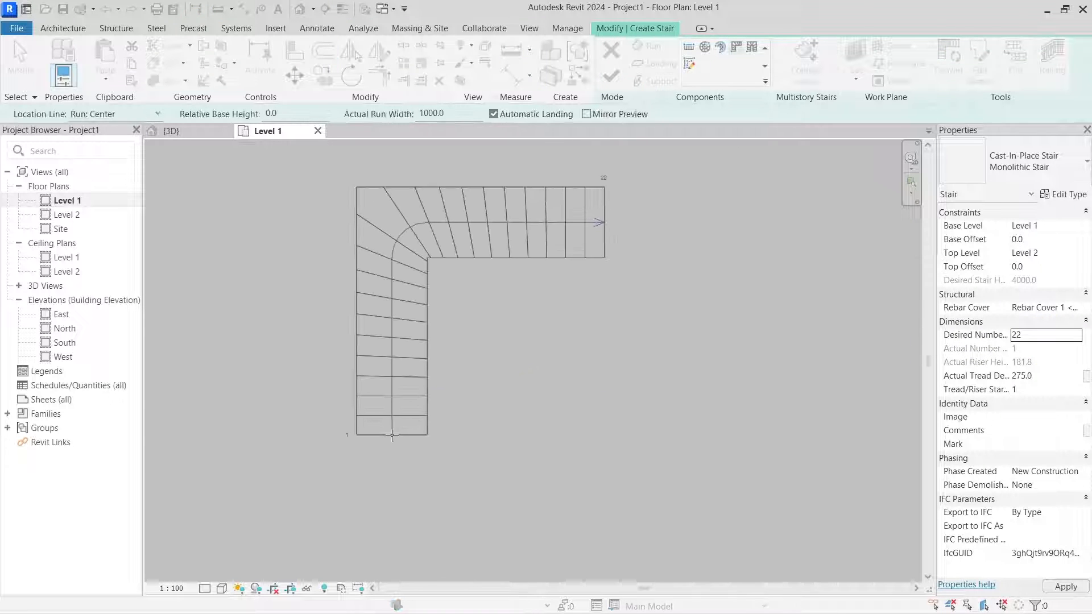
click(392, 449)
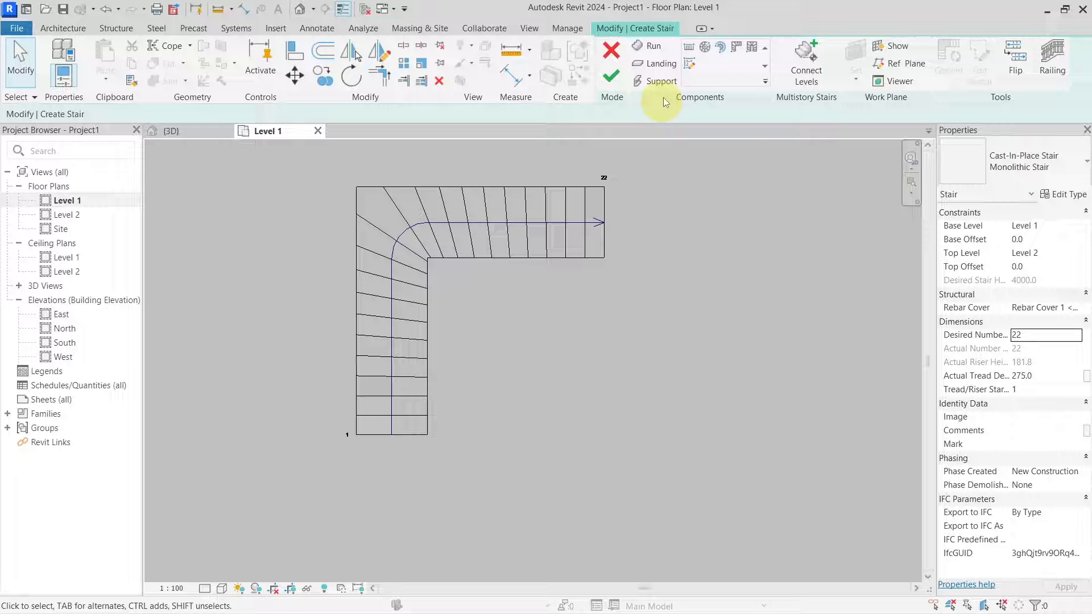
click(611, 76)
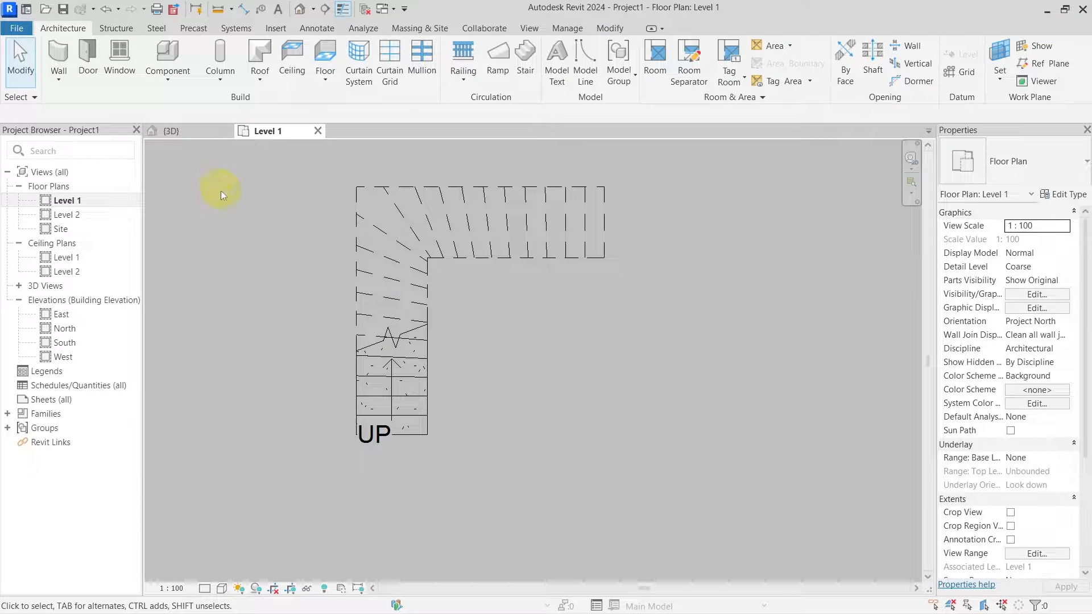
- Tile the Level 1 plan and 3D view side by side and frame the new L-shaped stair in 3D
key(w)
key(t)
scroll(626, 359, down, 5)
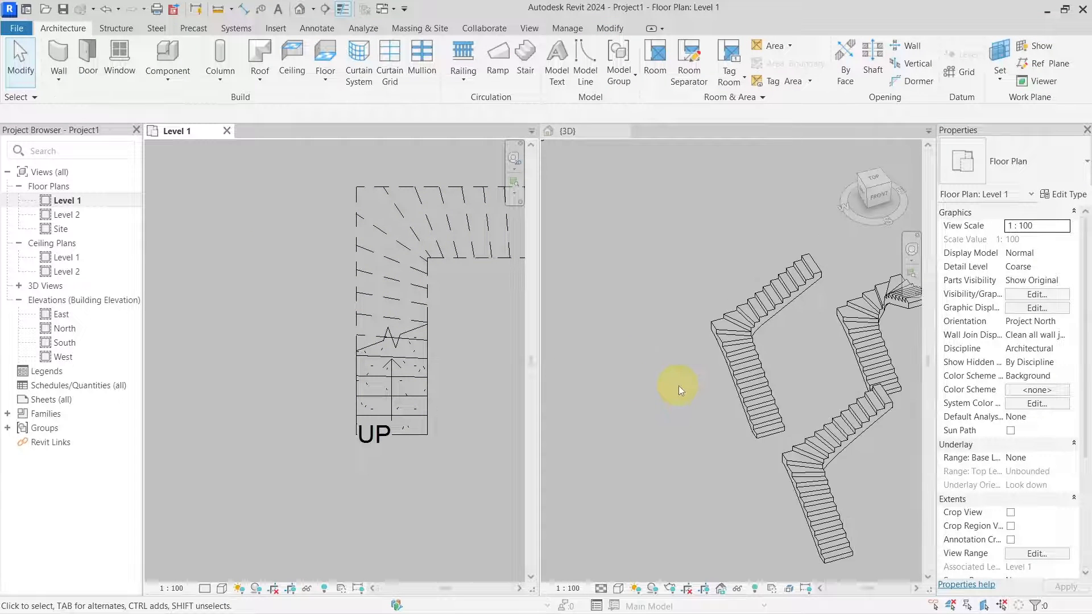
click(771, 466)
scroll(715, 410, up, 2)
middle_drag(785, 449, 695, 361)
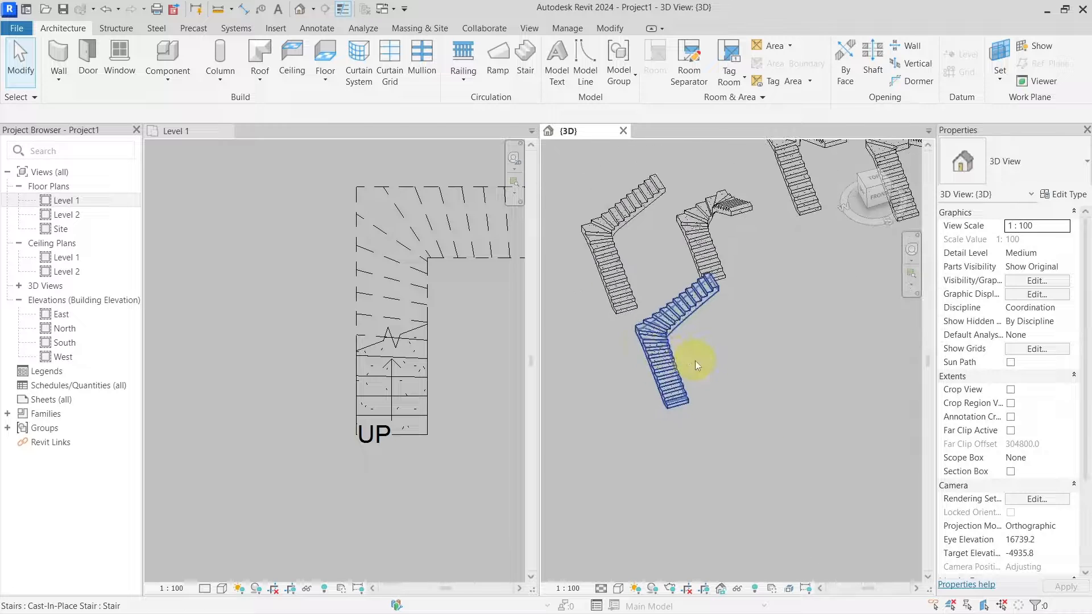
scroll(695, 360, up, 4)
middle_drag(638, 329, 728, 377)
scroll(727, 375, up, 2)
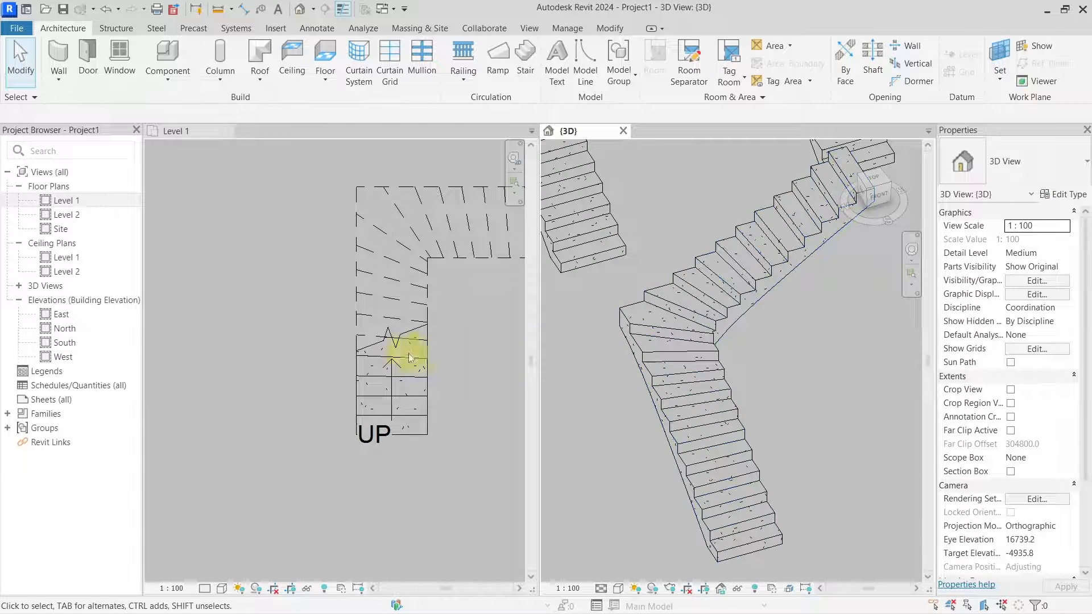
- Select the monolithic run inside the new L-shaped stair rather than the whole stair
click(382, 377)
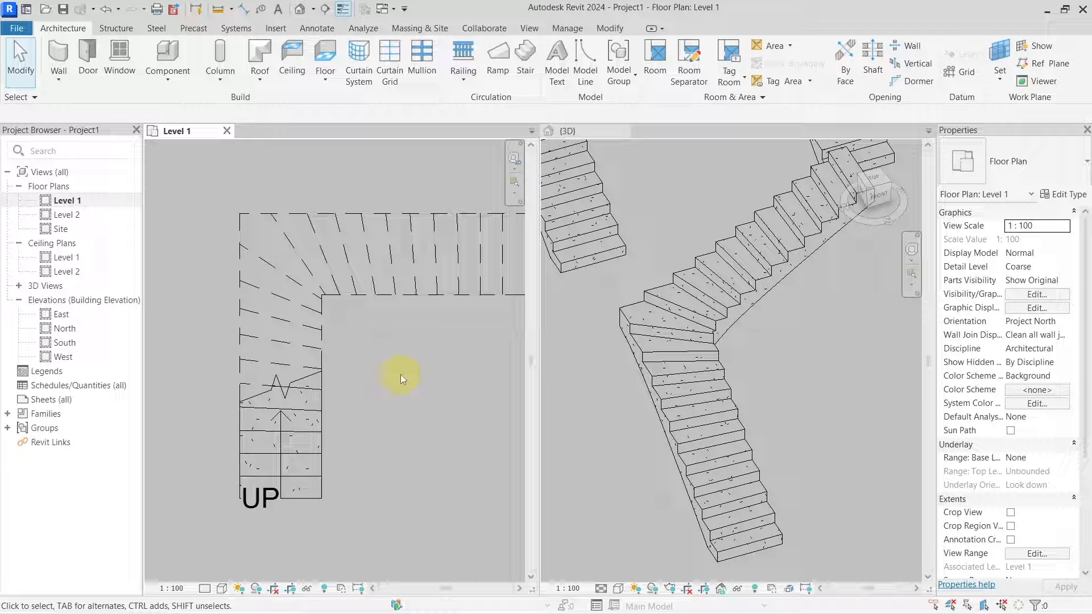
scroll(337, 433, down, 1)
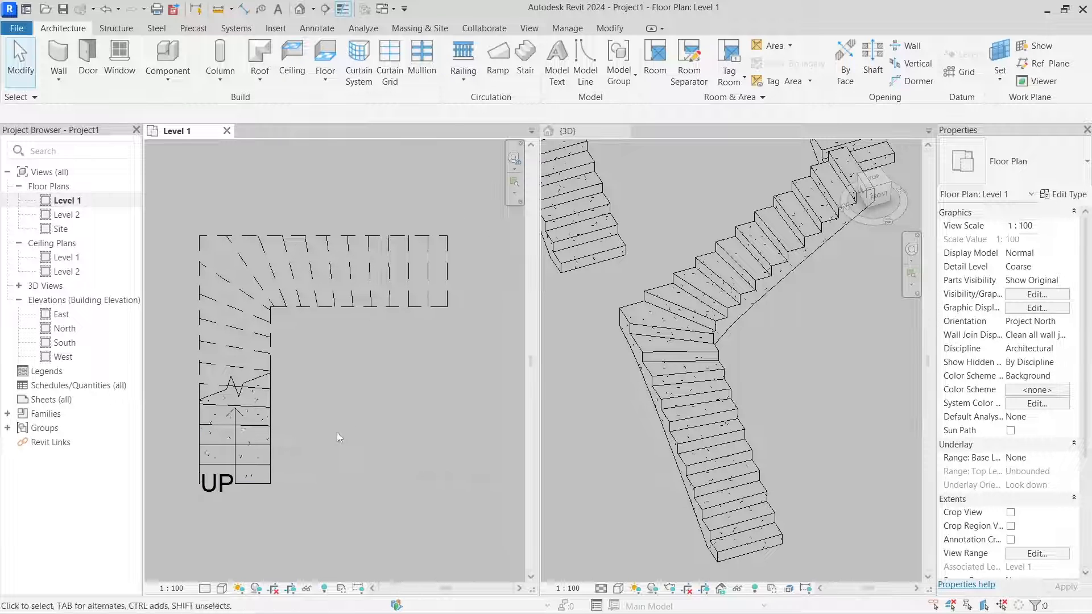
click(297, 414)
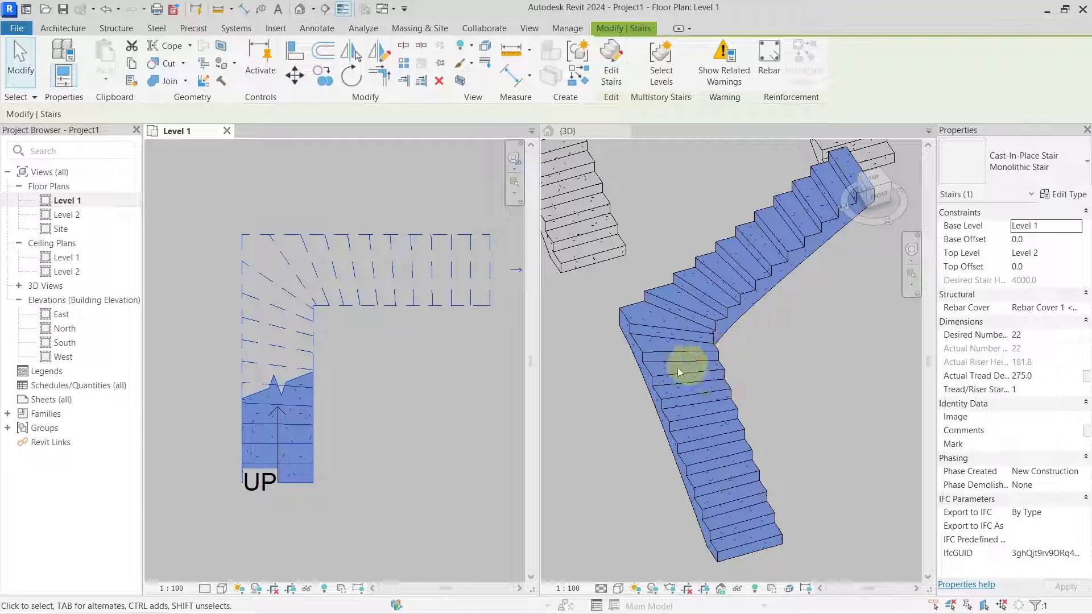
click(696, 389)
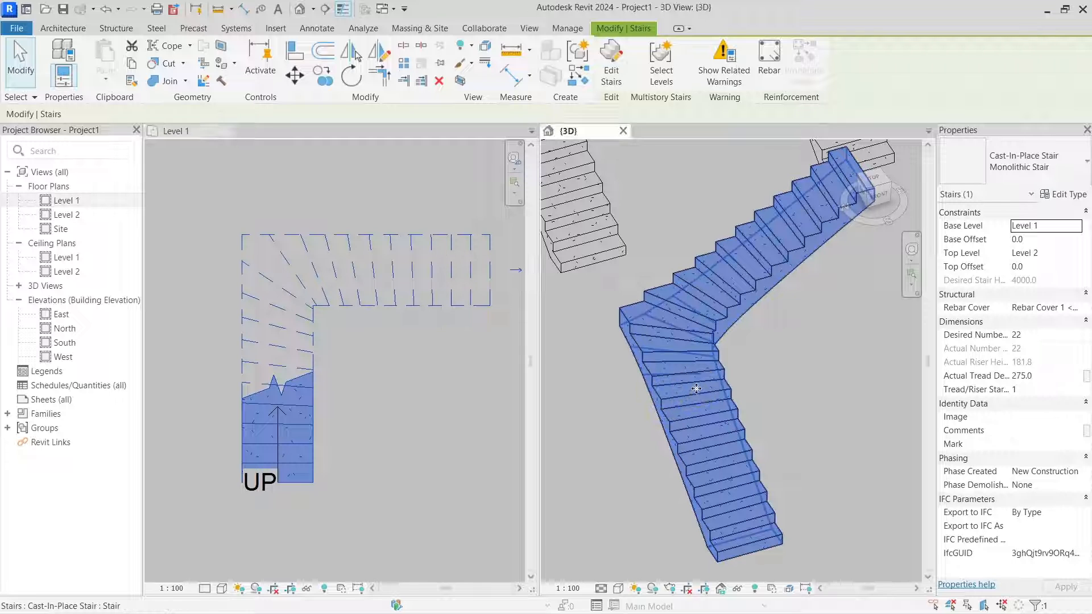
key(Tab)
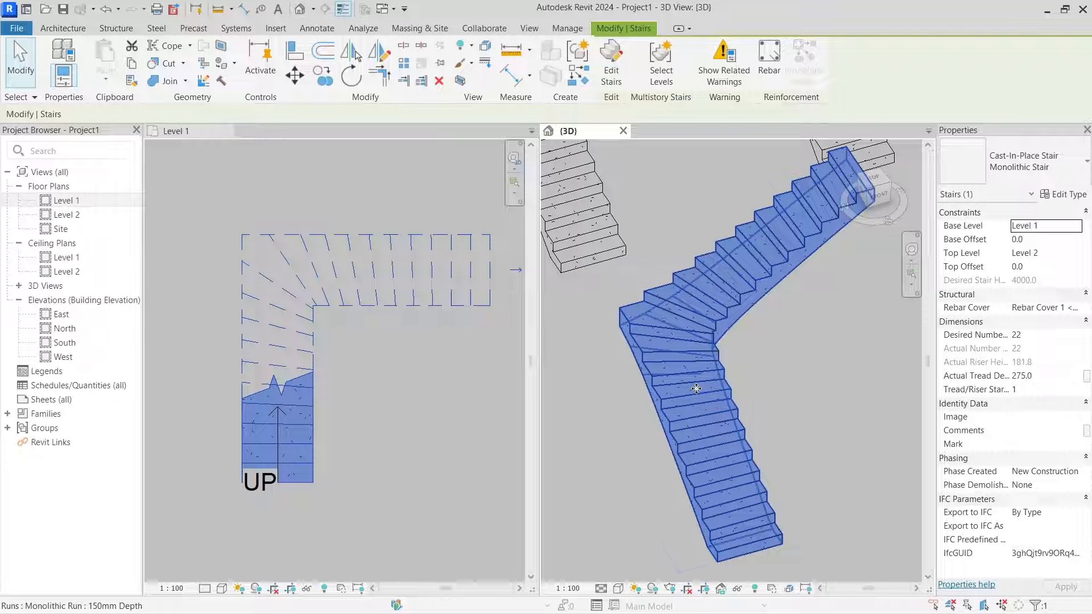
click(696, 388)
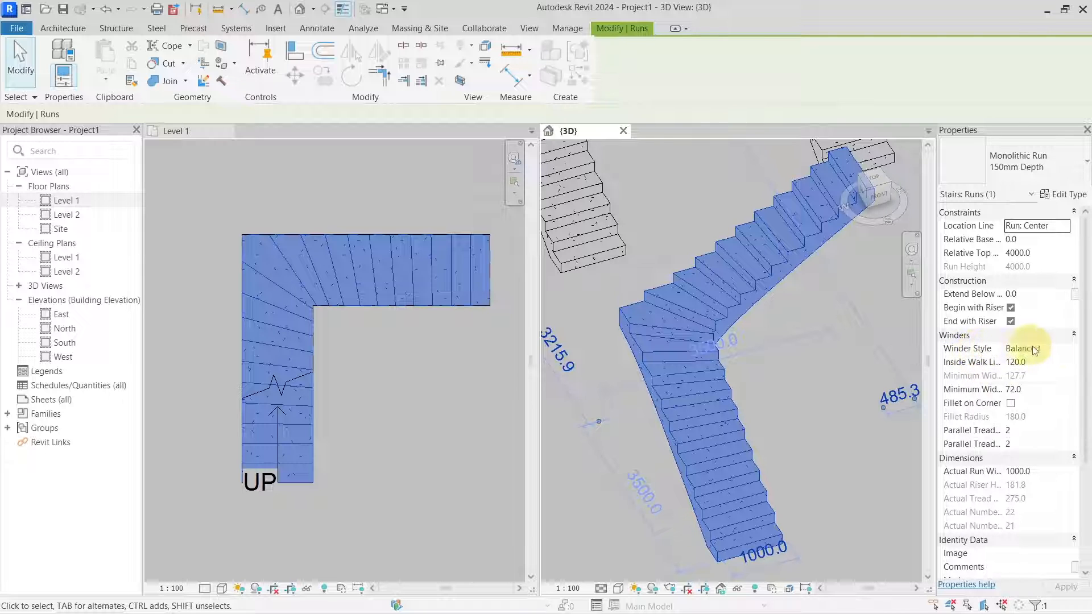
- Change the run's winder style to Single Point and deselect the run
click(1063, 349)
click(1065, 349)
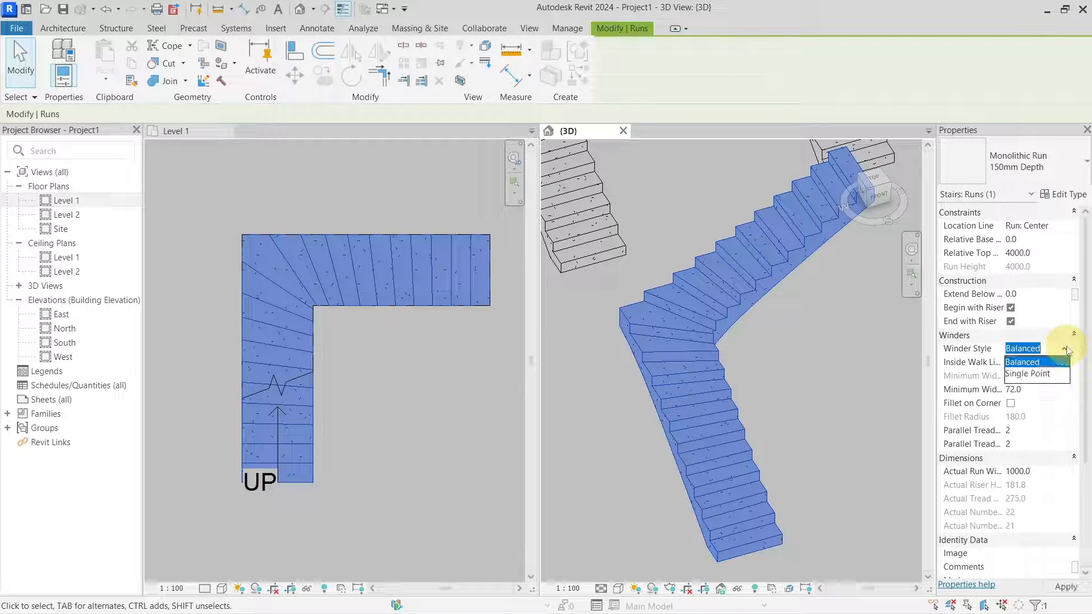
click(1053, 359)
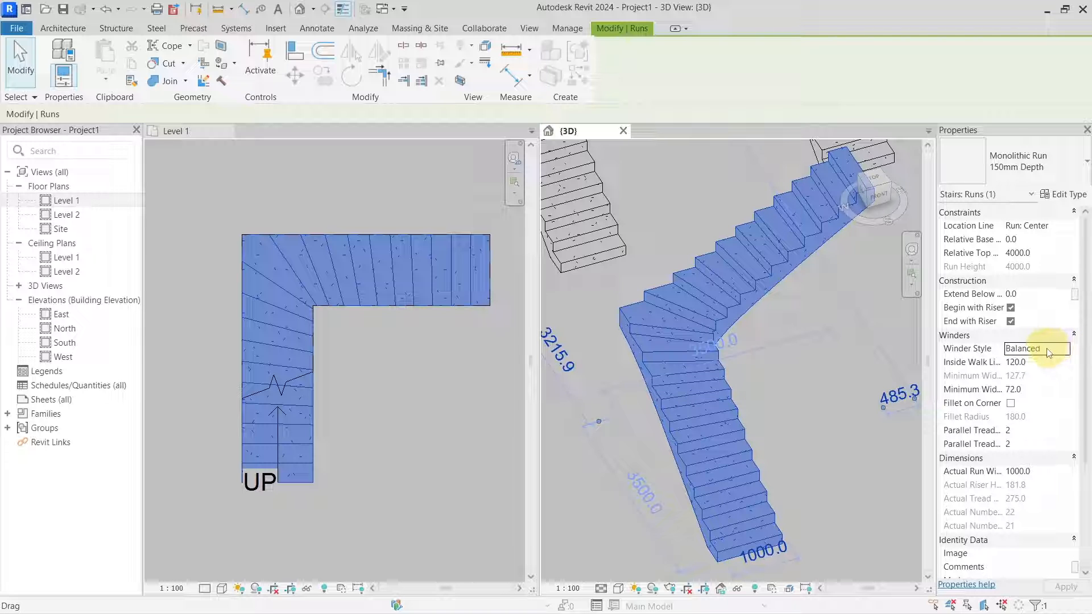
scroll(348, 307, up, 2)
middle_drag(366, 322, 389, 351)
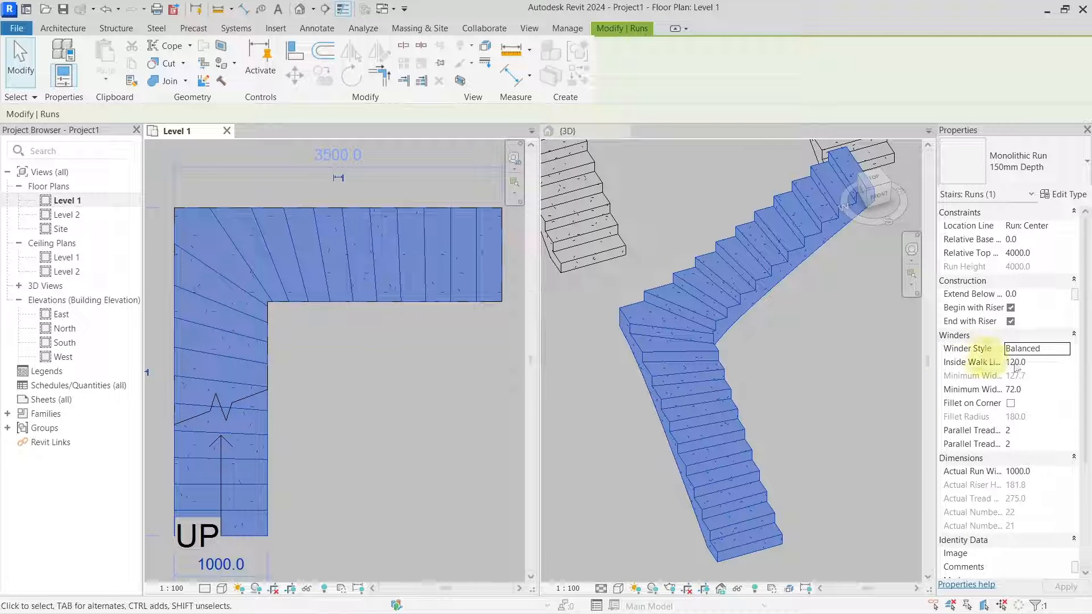
click(1035, 349)
click(1040, 374)
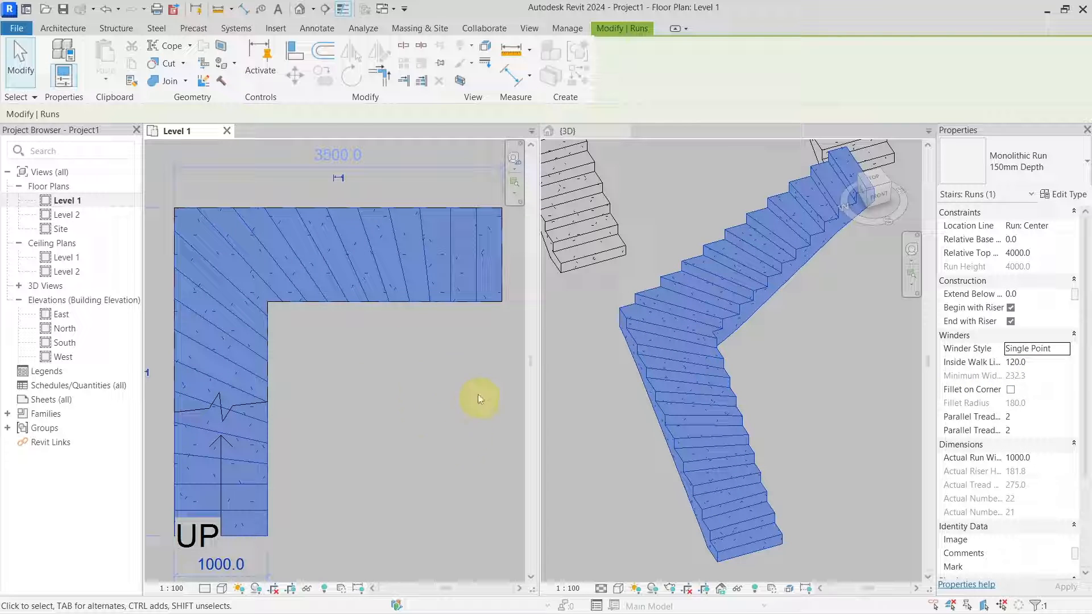
click(446, 336)
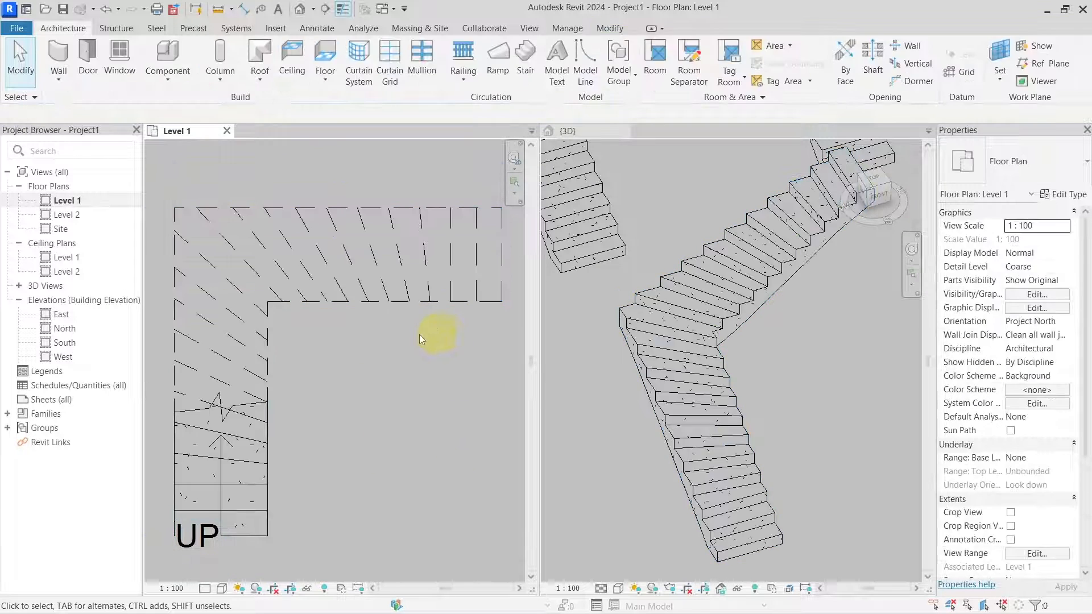
- In the plan, draw two crossing detail lines extending the innermost parallel riser of each flight across the stair's open inner corner
click(361, 299)
key(d)
key(l)
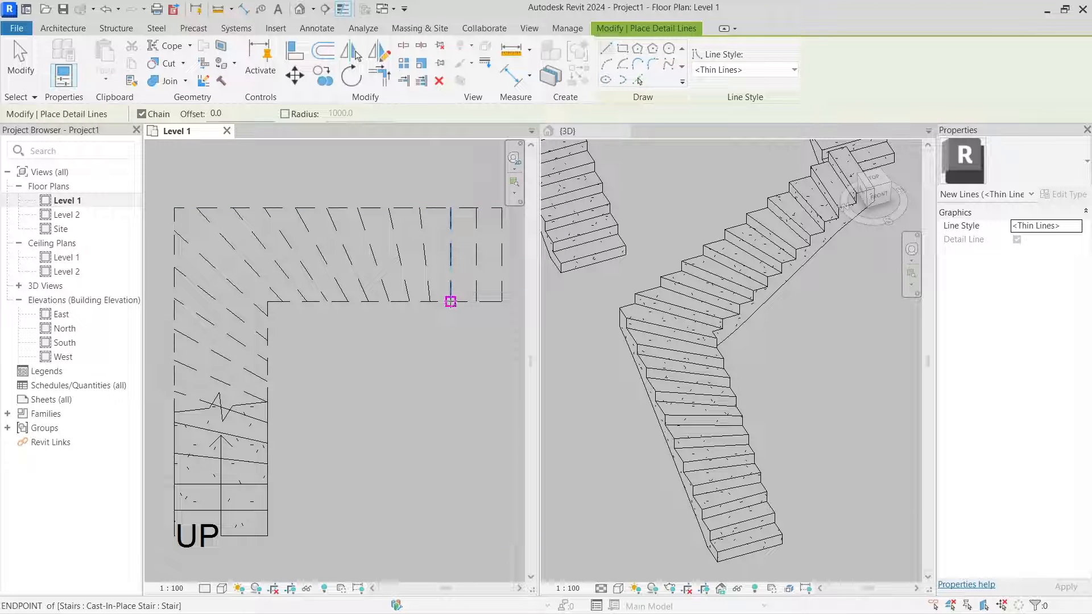
click(450, 301)
click(451, 488)
key(Escape)
click(266, 484)
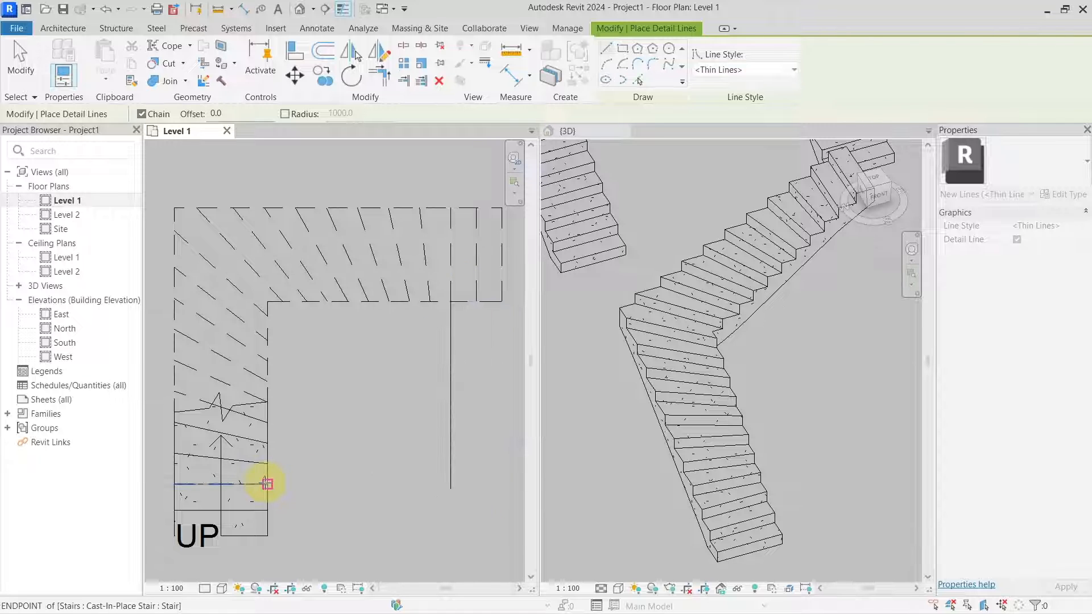
click(451, 483)
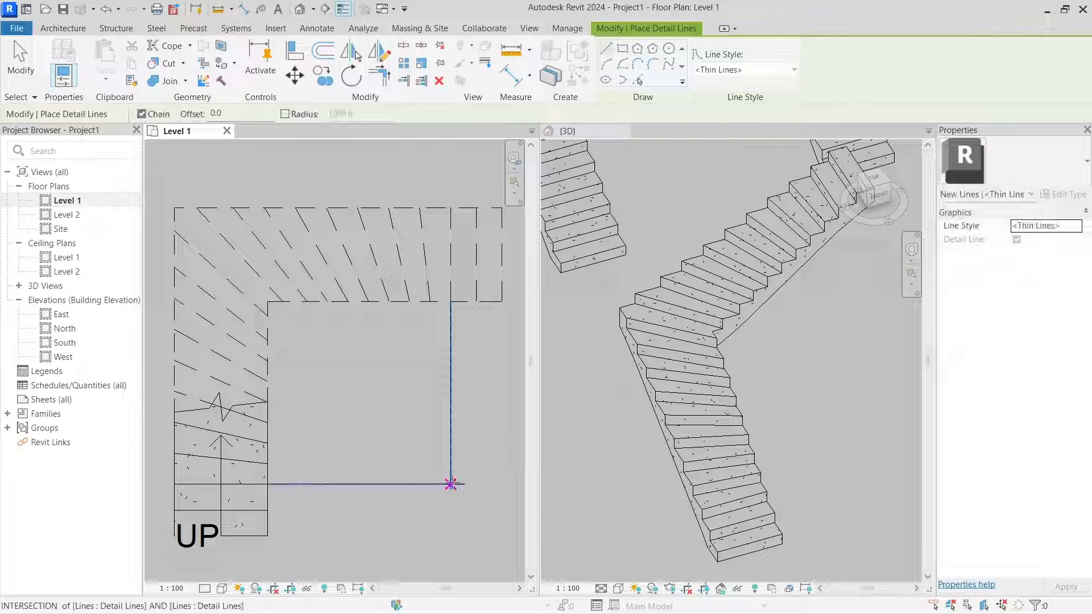
key(Escape)
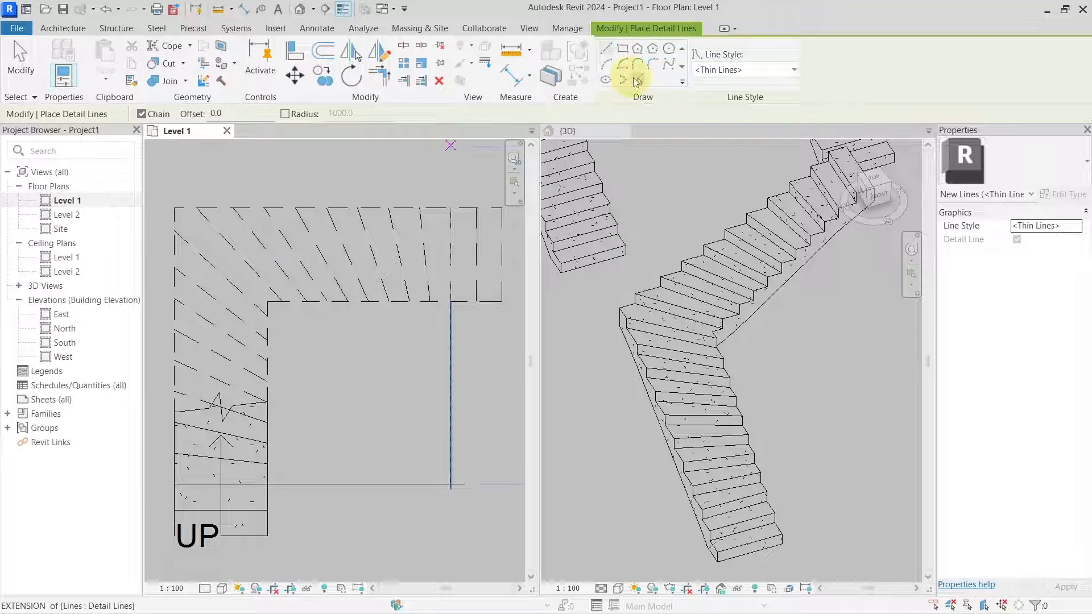
- Add a detail line along one upper-flight winder riser, extended to the crossing point of the two existing detail lines
click(636, 80)
key(Escape)
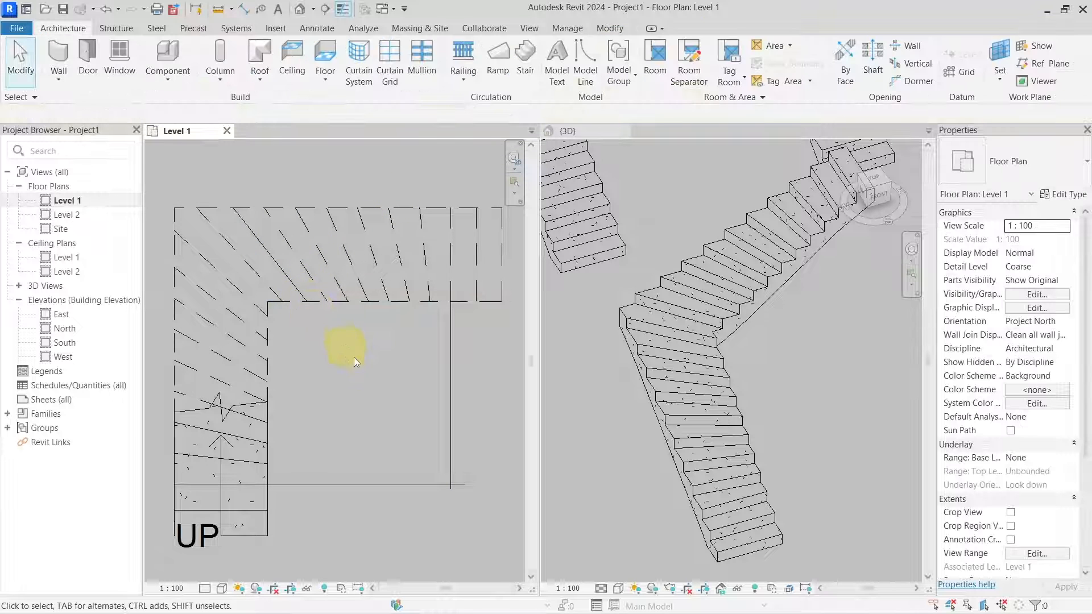
click(425, 483)
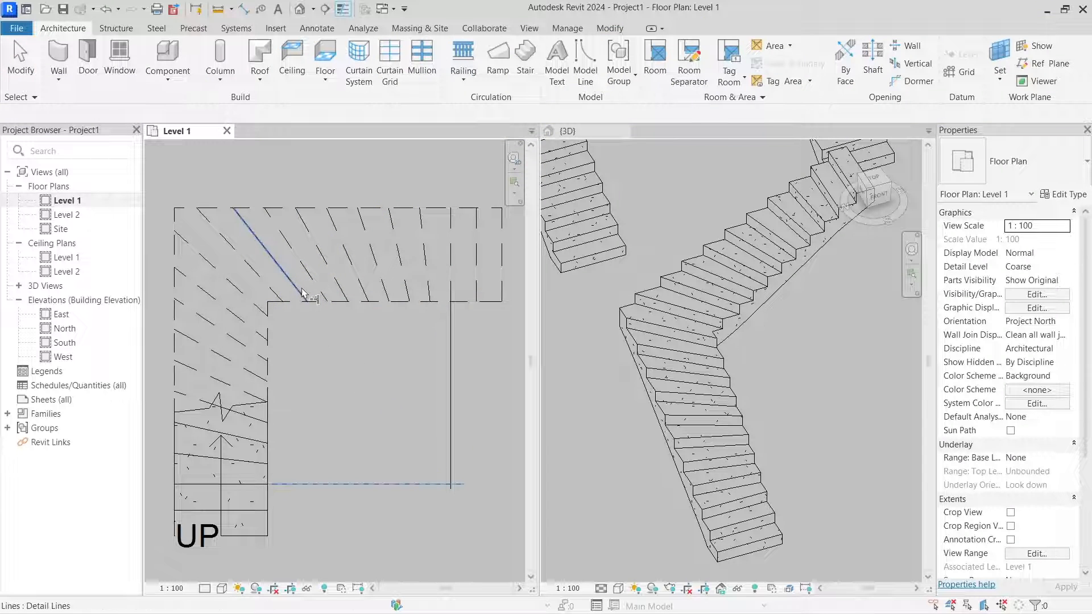
click(296, 289)
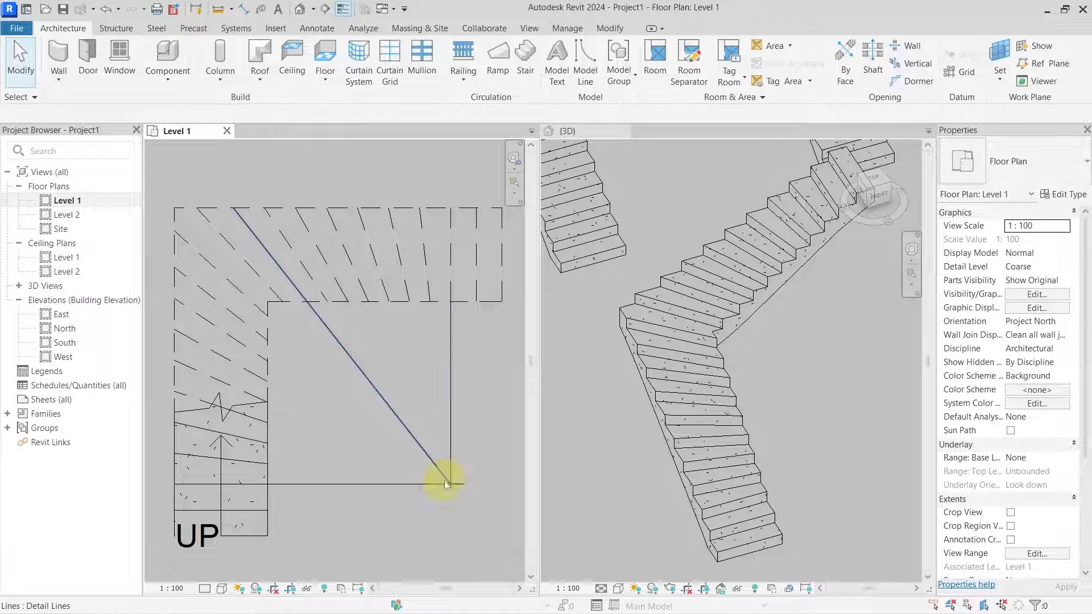
- Delete the detail lines at the stair's inner corner and set the monolithic run's winder style to Balanced
drag(470, 495, 424, 449)
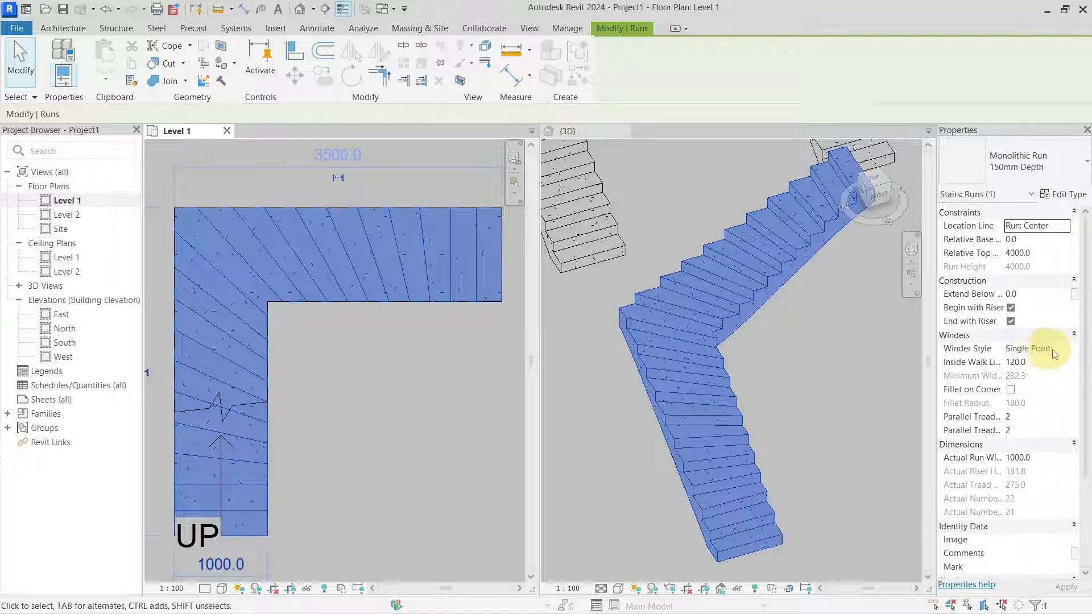
click(1059, 347)
click(1052, 349)
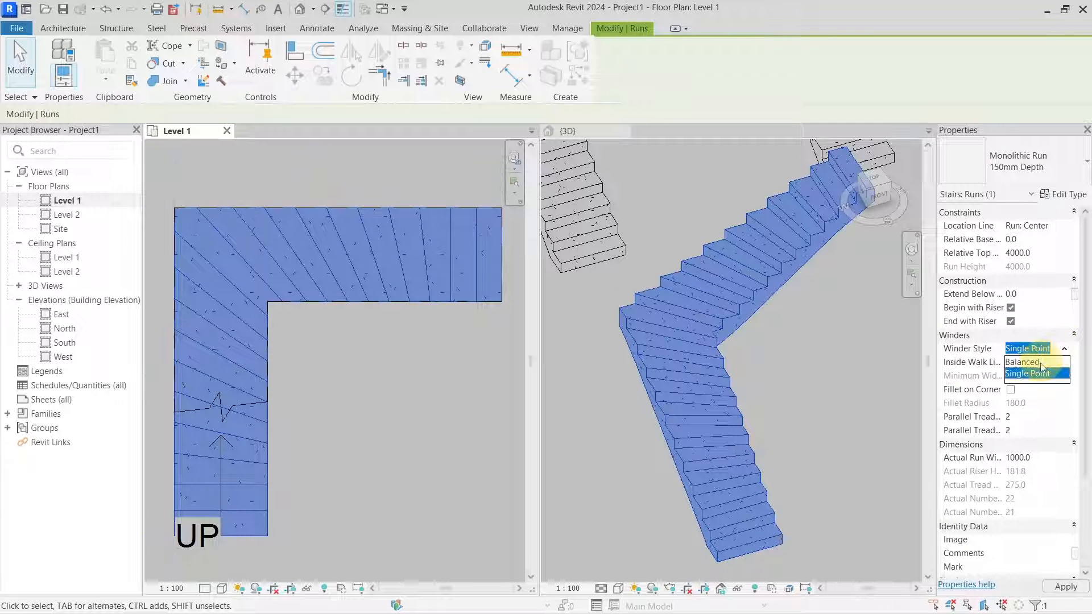
click(1043, 366)
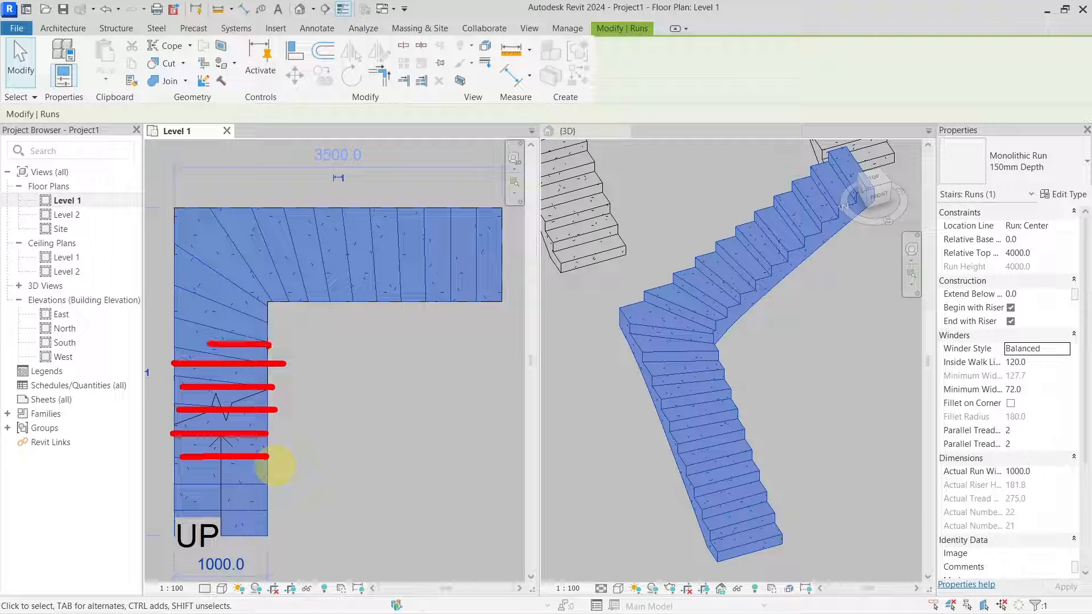
key(Escape)
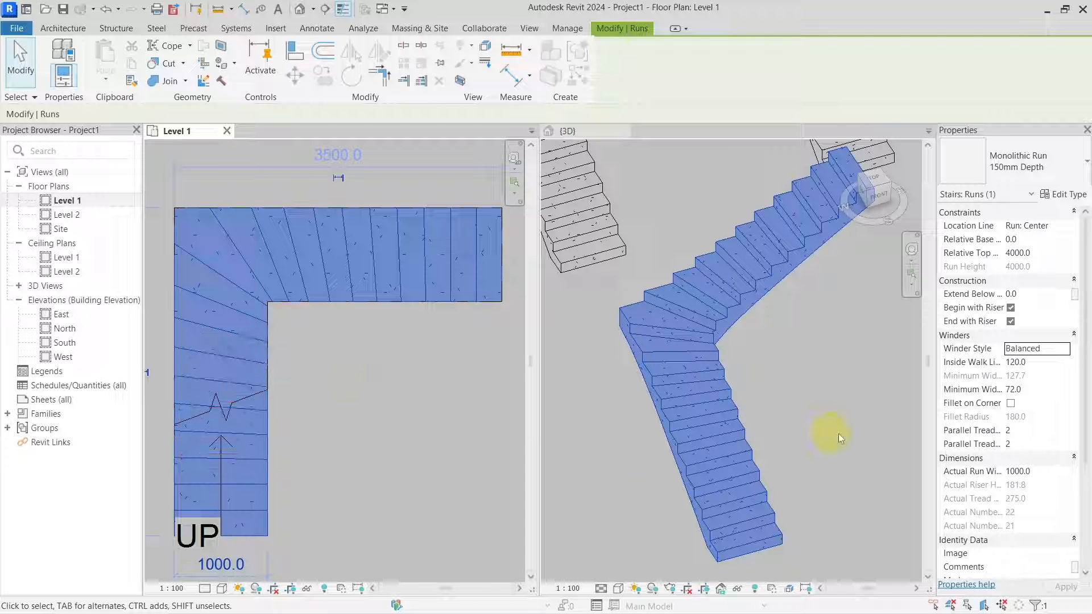
- Set the run's Parallel Treads at Start to 8, also trying the higher values 10 and 9
click(1027, 432)
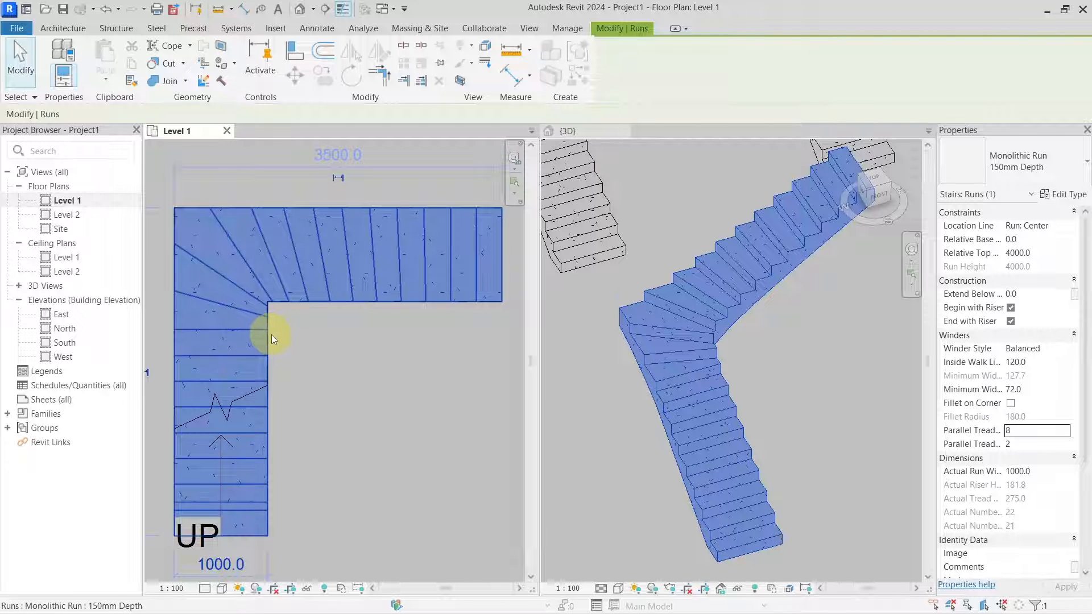
click(1062, 430)
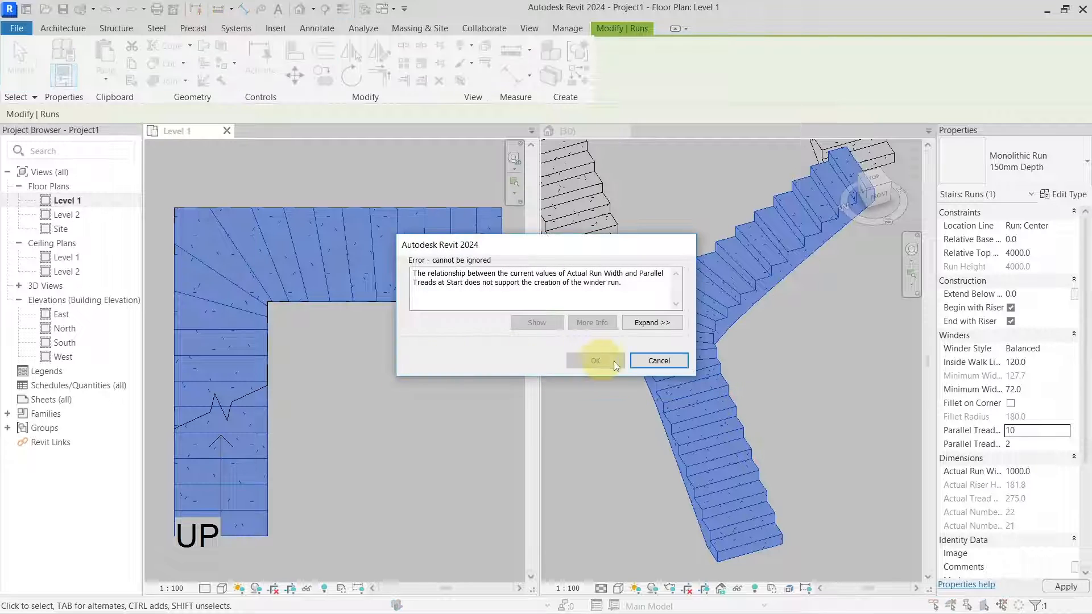
click(659, 361)
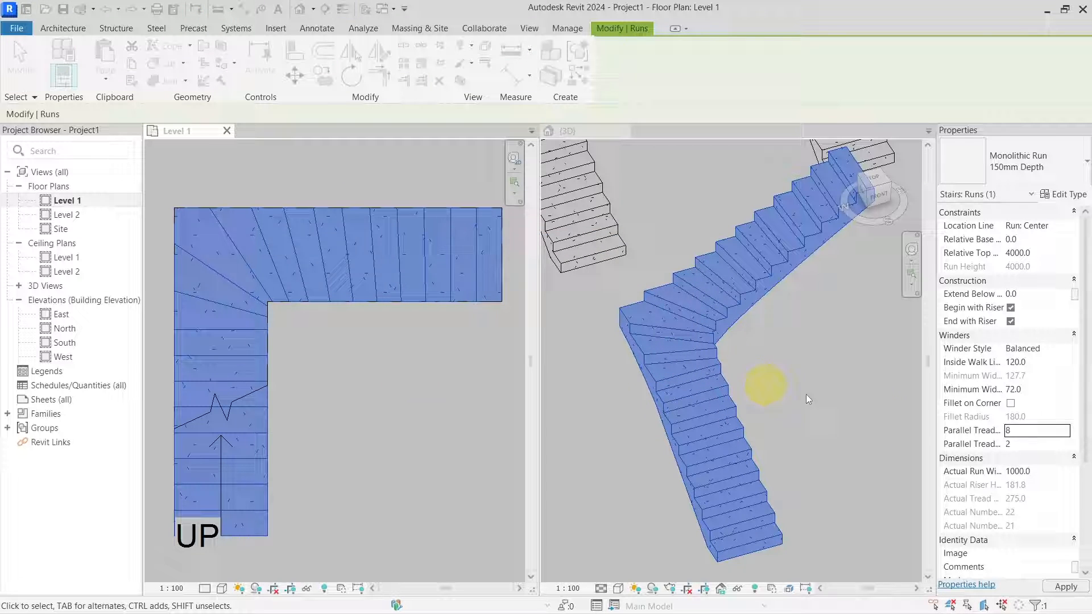
click(1065, 433)
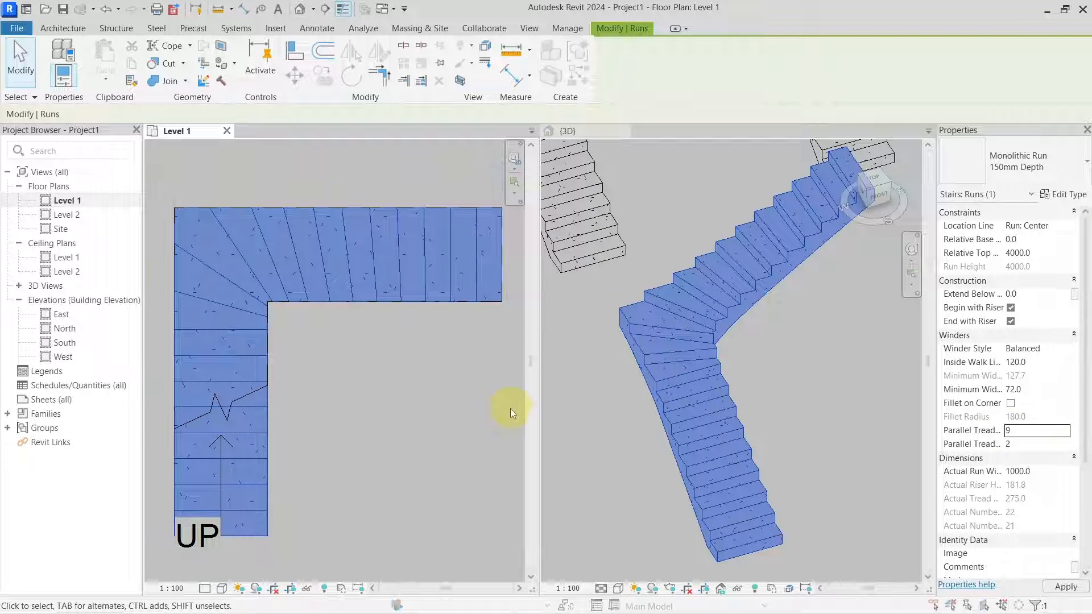
click(659, 361)
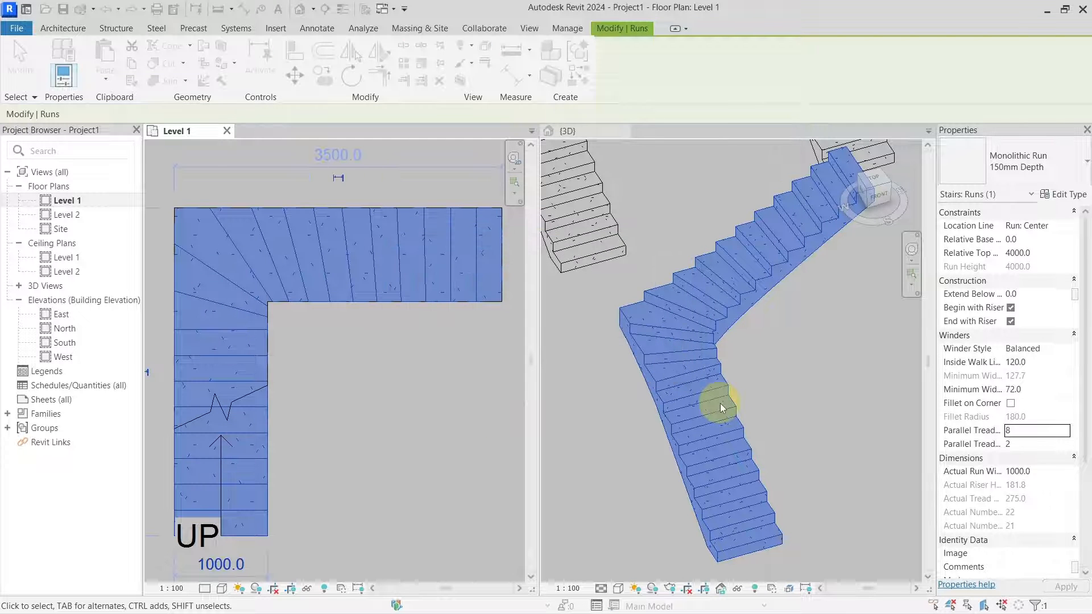
click(1016, 430)
text(8)
- Set the run's Parallel Treads at End to 8 and deselect the run
click(1026, 444)
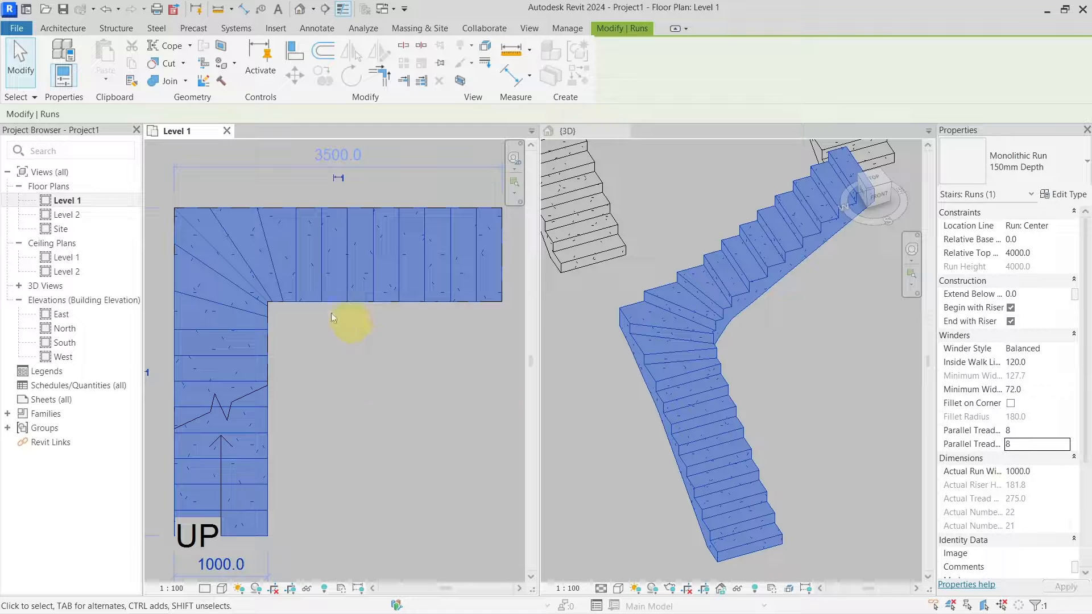
scroll(384, 353, up, 4)
key(Escape)
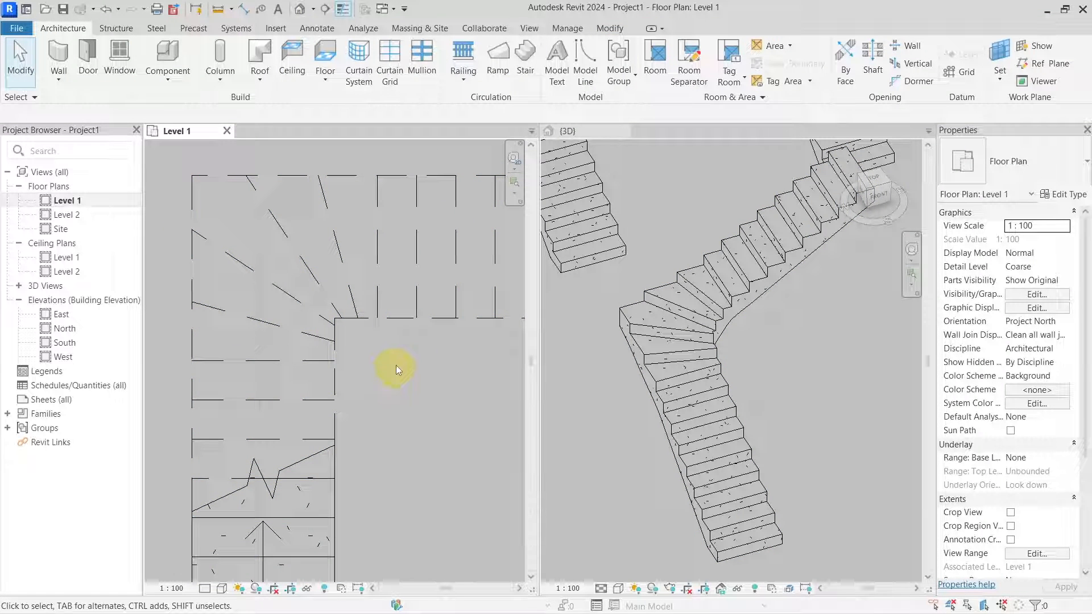
- Select the monolithic run inside the L-shaped stair again from the plan and activate the 3D view
scroll(405, 313, down, 2)
key(Tab)
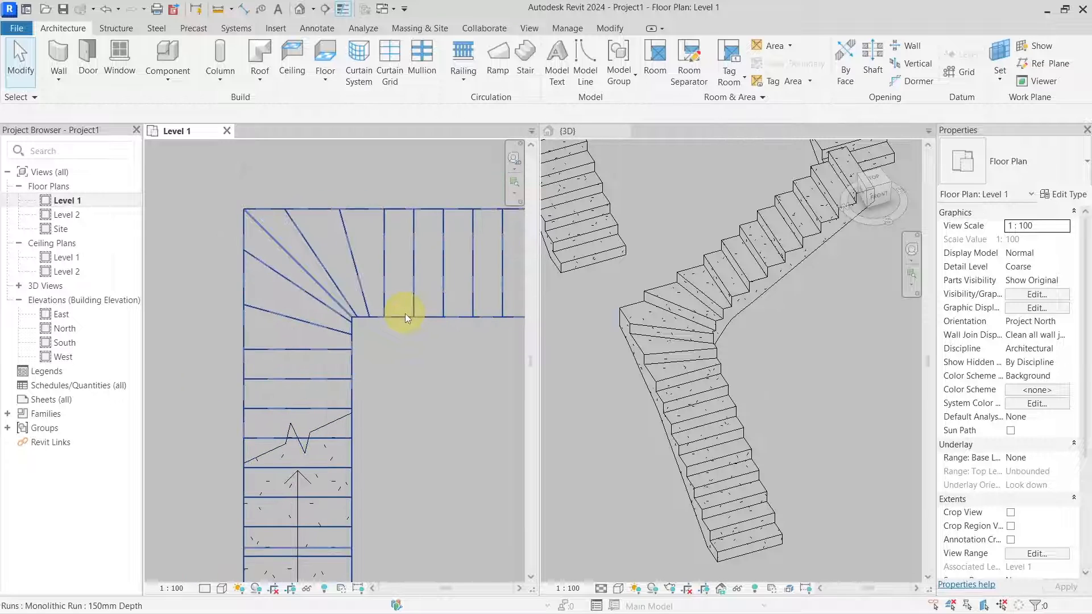
click(405, 314)
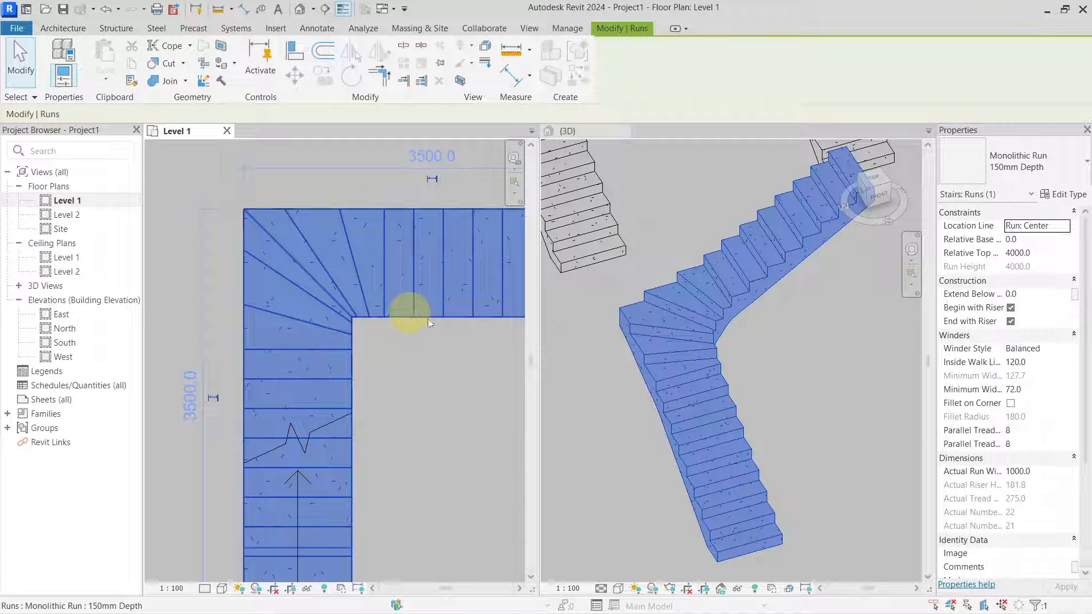
click(740, 375)
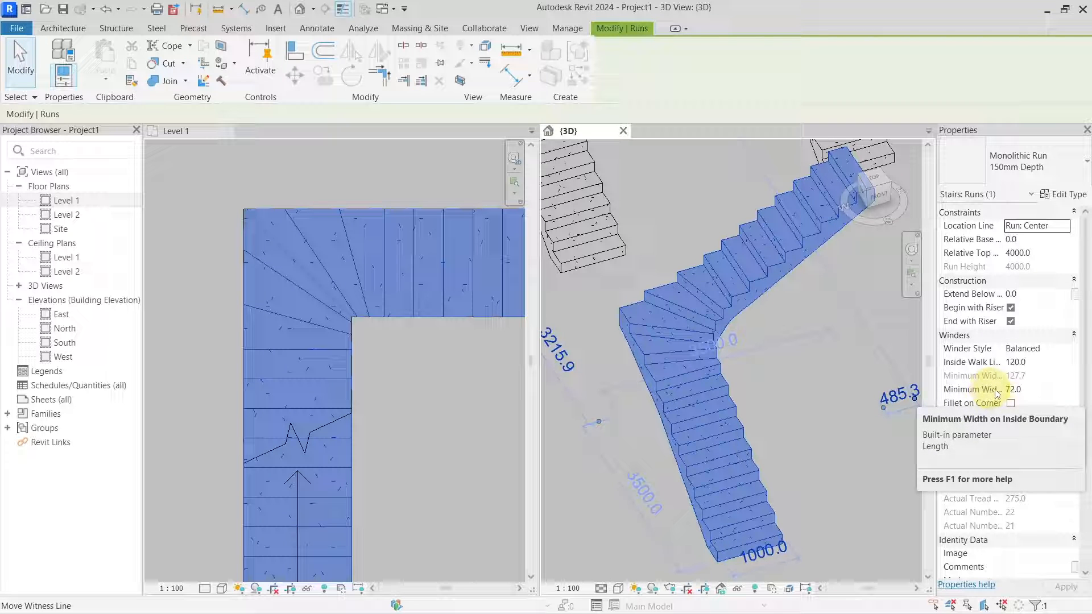
- Try to set the run's Minimum Width on Inside Boundary to 150 and dismiss the attempt
scroll(378, 323, up, 3)
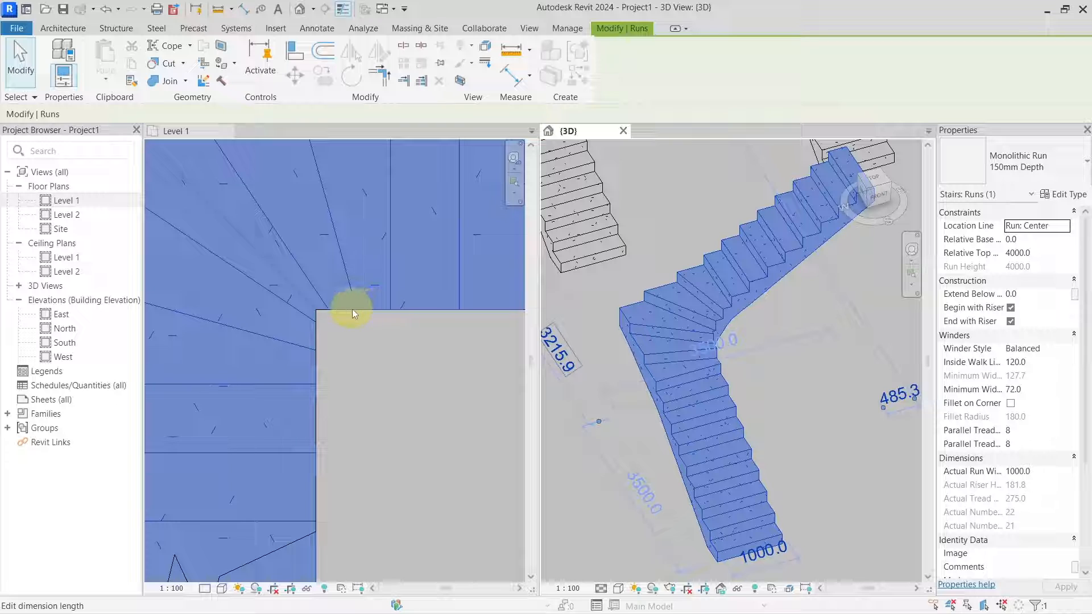
key(ctrl+2)
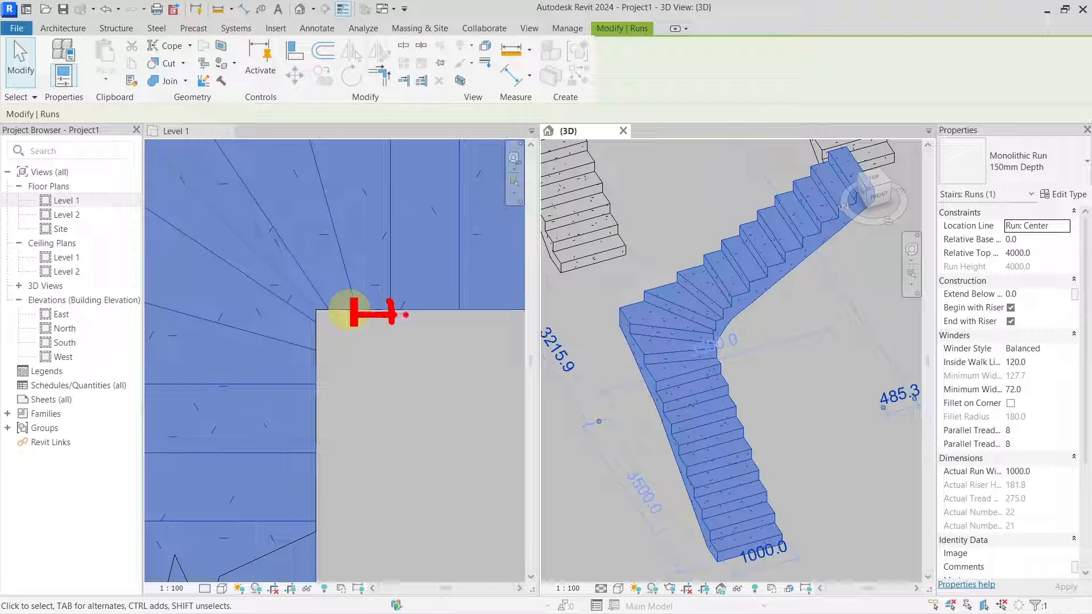
drag(406, 315, 374, 326)
drag(359, 310, 373, 307)
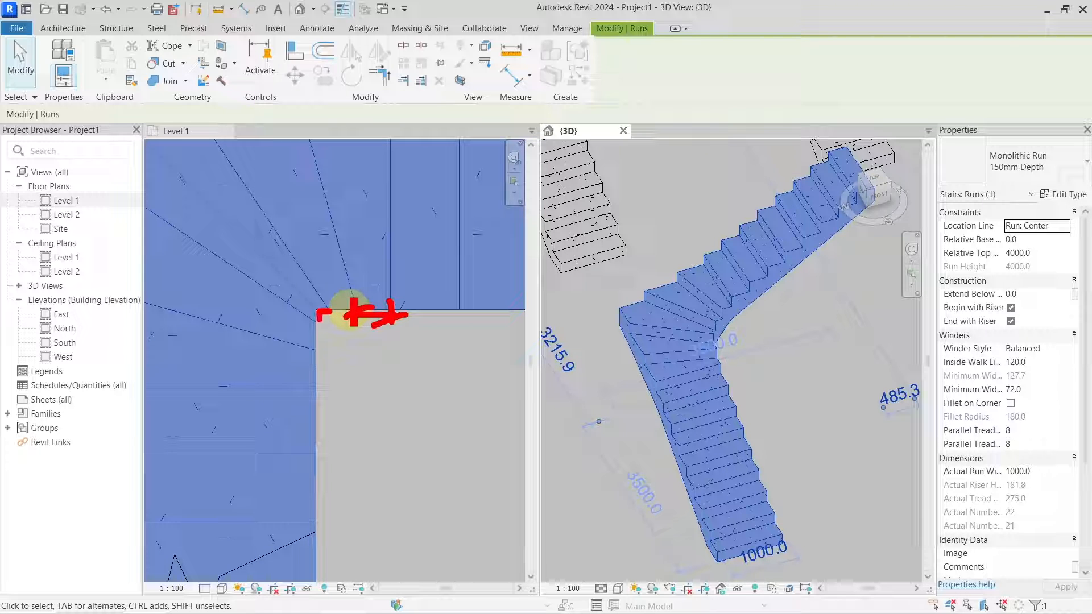
key(Escape)
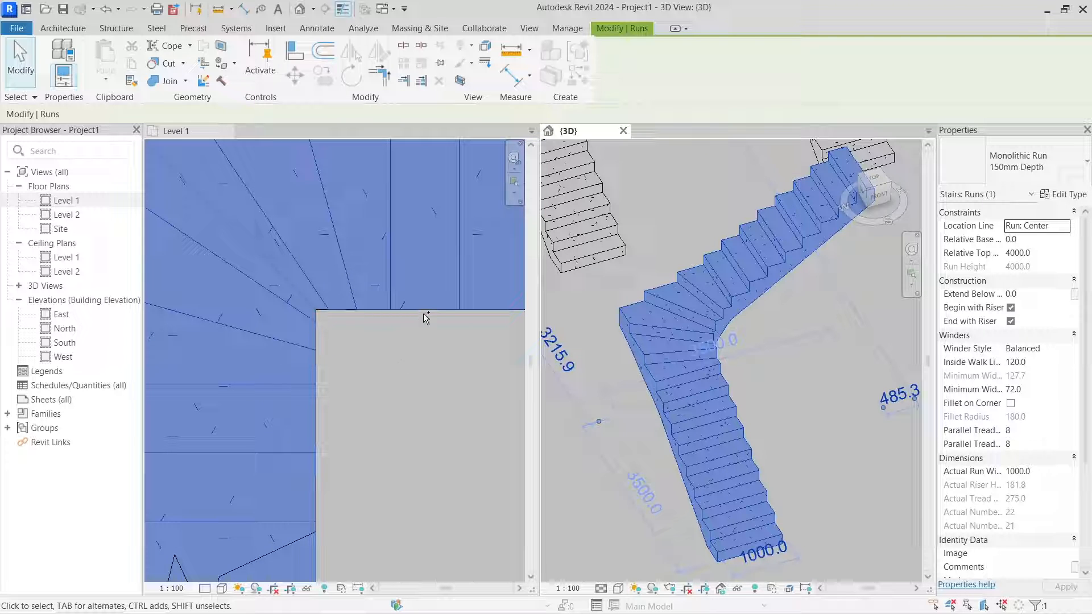
click(1029, 388)
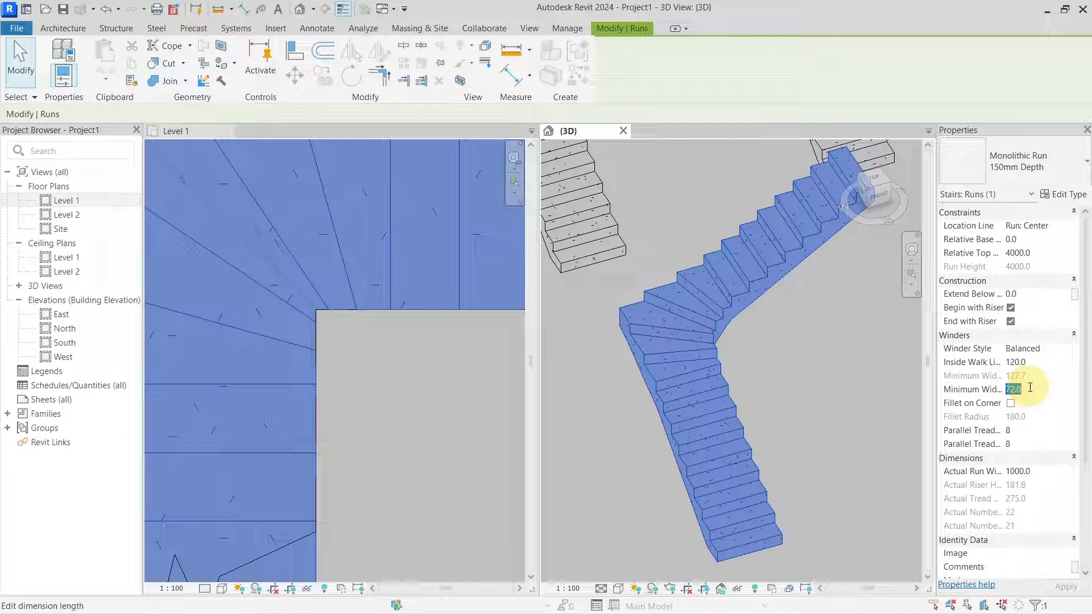
text(150)
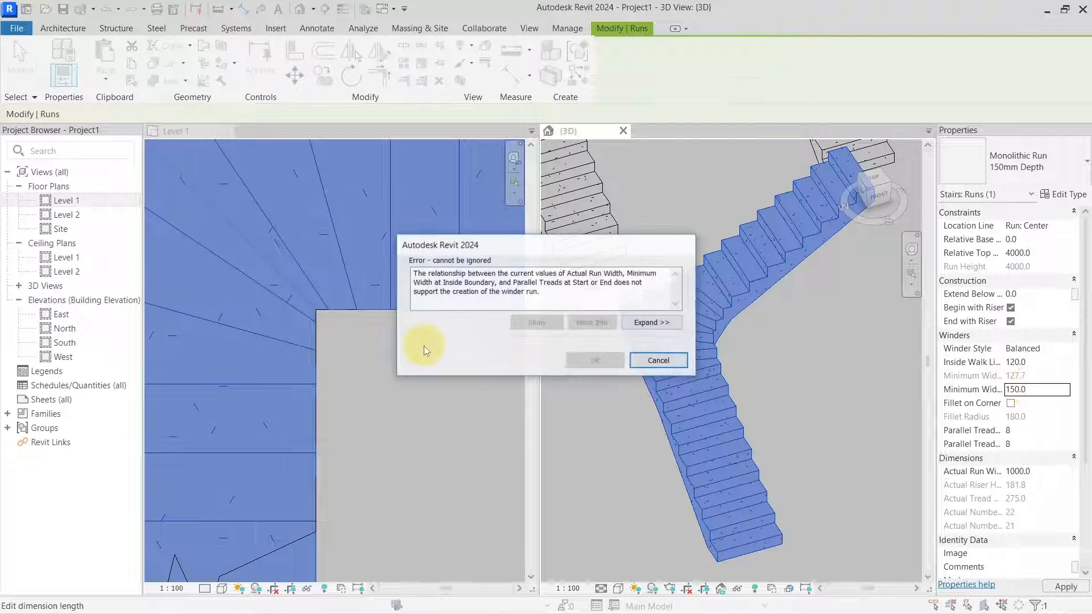
click(659, 362)
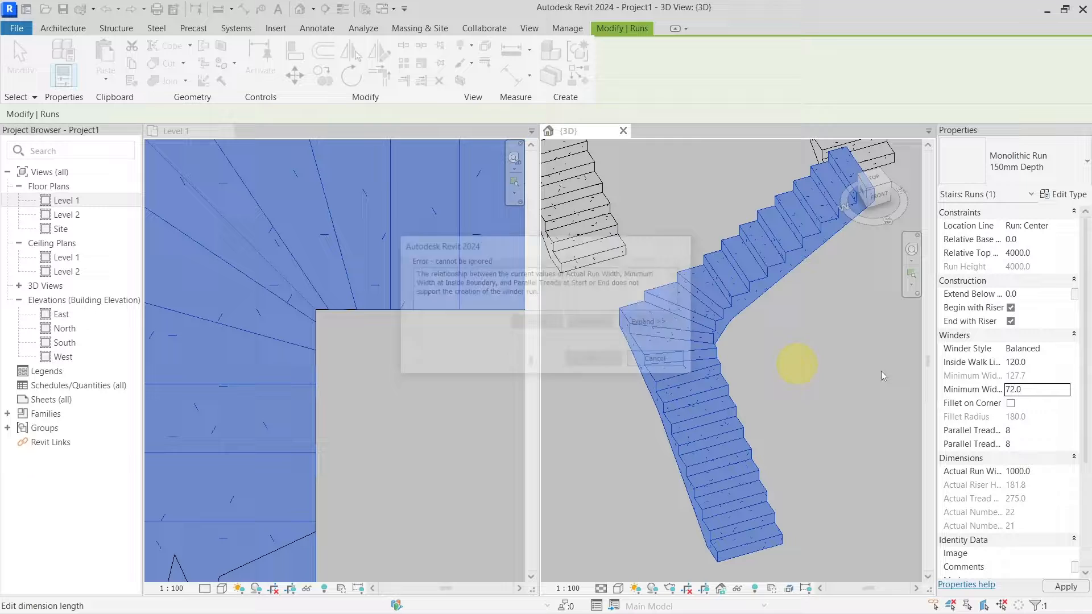
- Set the run's Minimum Width on Inside Boundary to 100 and restore it to 72
click(1034, 390)
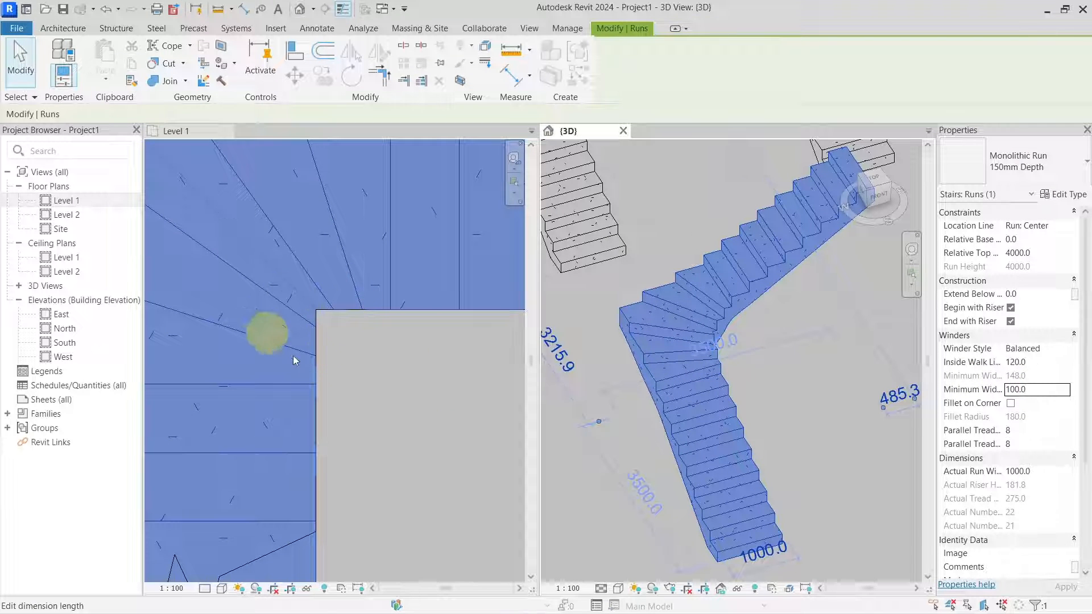
click(1035, 391)
text(72)
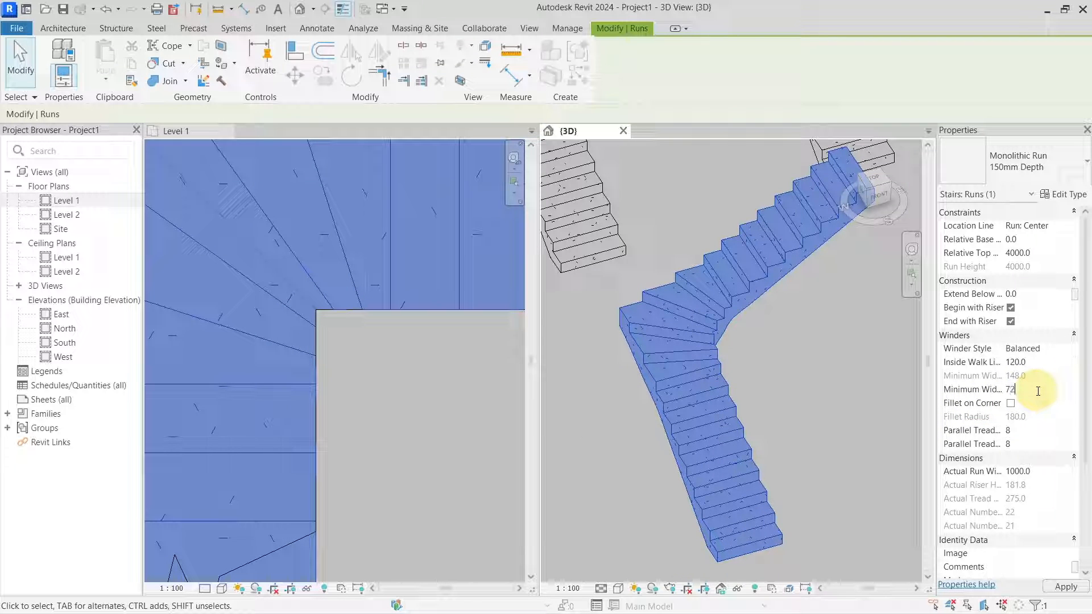
- Lower the run's Minimum Width on Inside Boundary to 10 and further to 2
click(1042, 389)
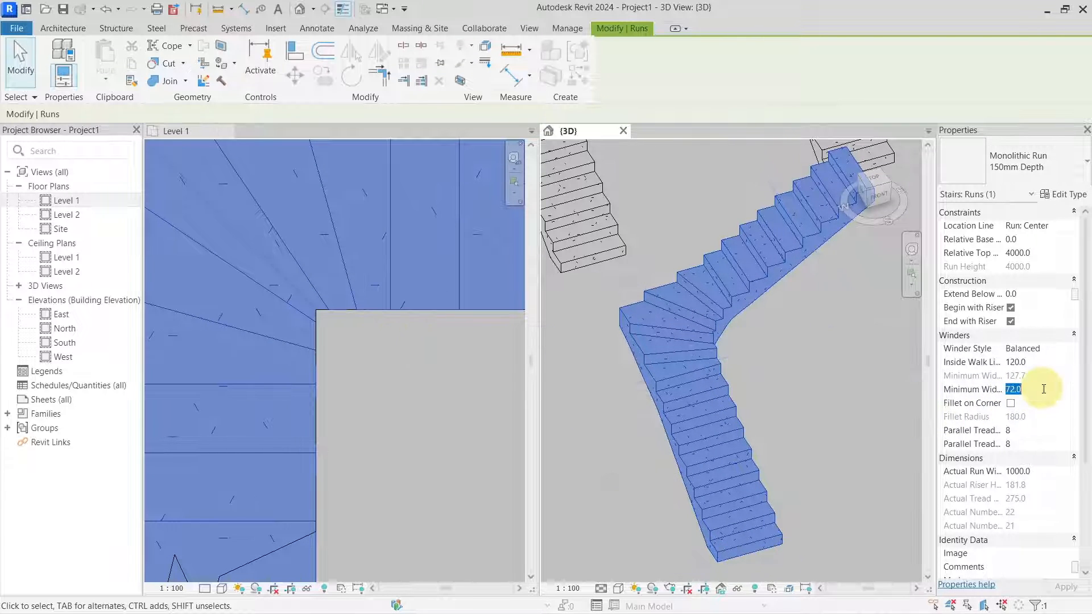
text(10)
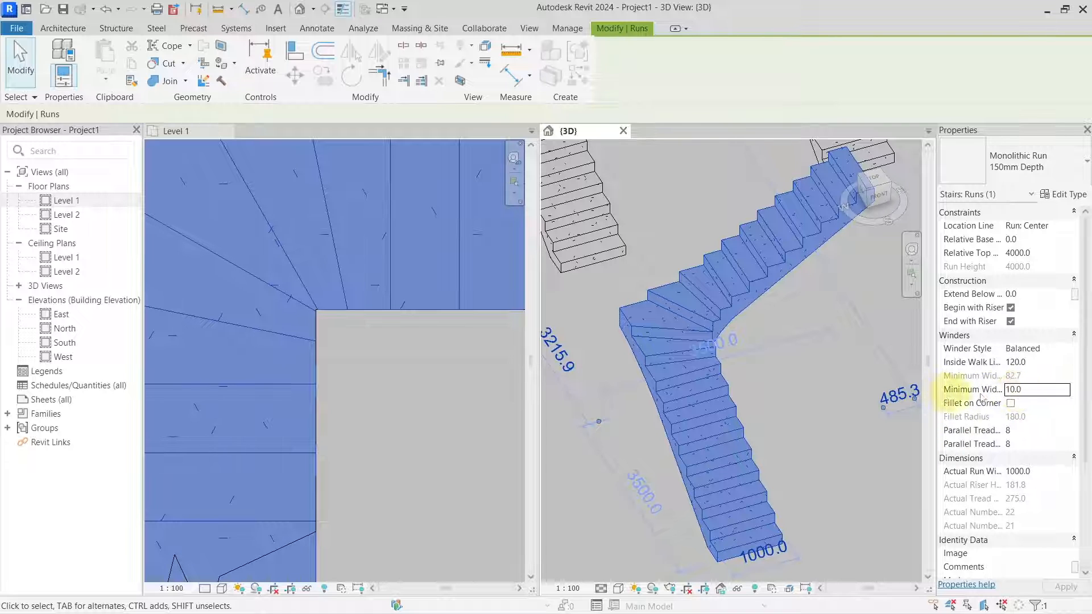
click(1036, 389)
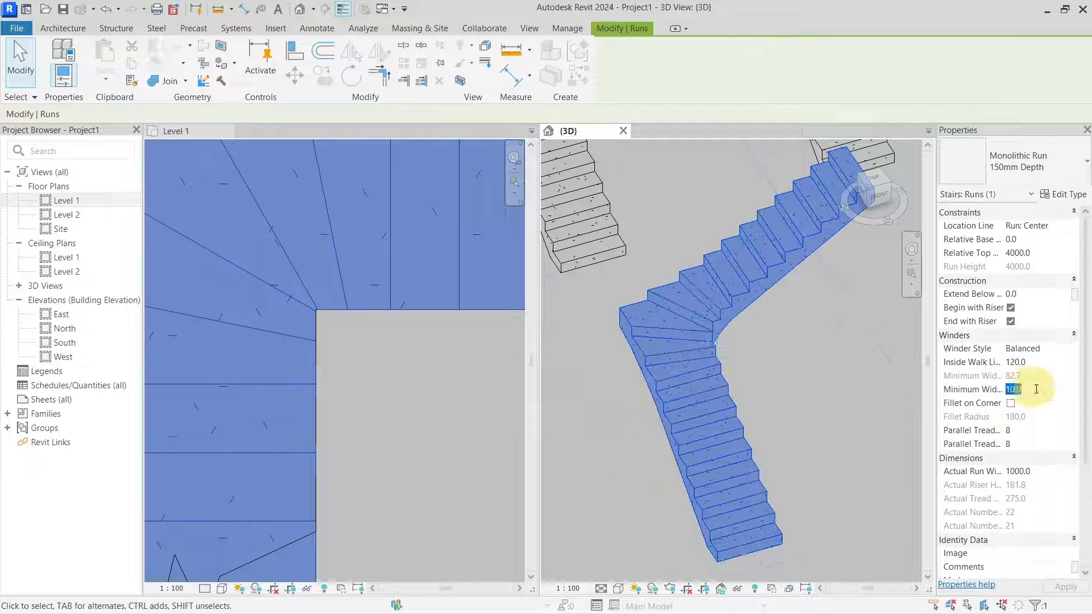
text(2)
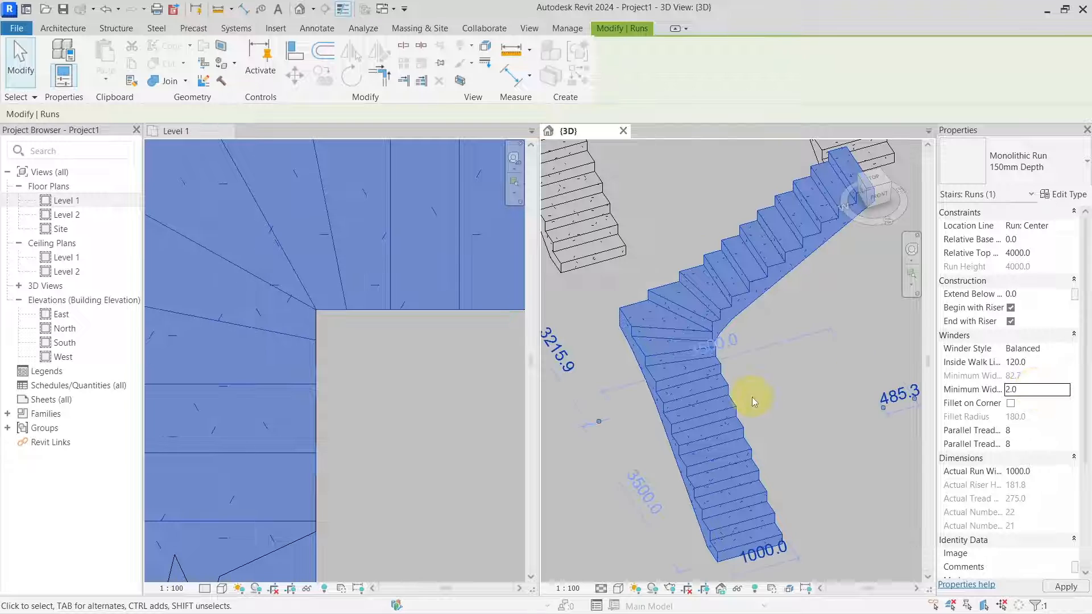
- Try Minimum Width on Inside Boundary values of 0 and 1 on the run, restore 2, and deselect it
click(1034, 390)
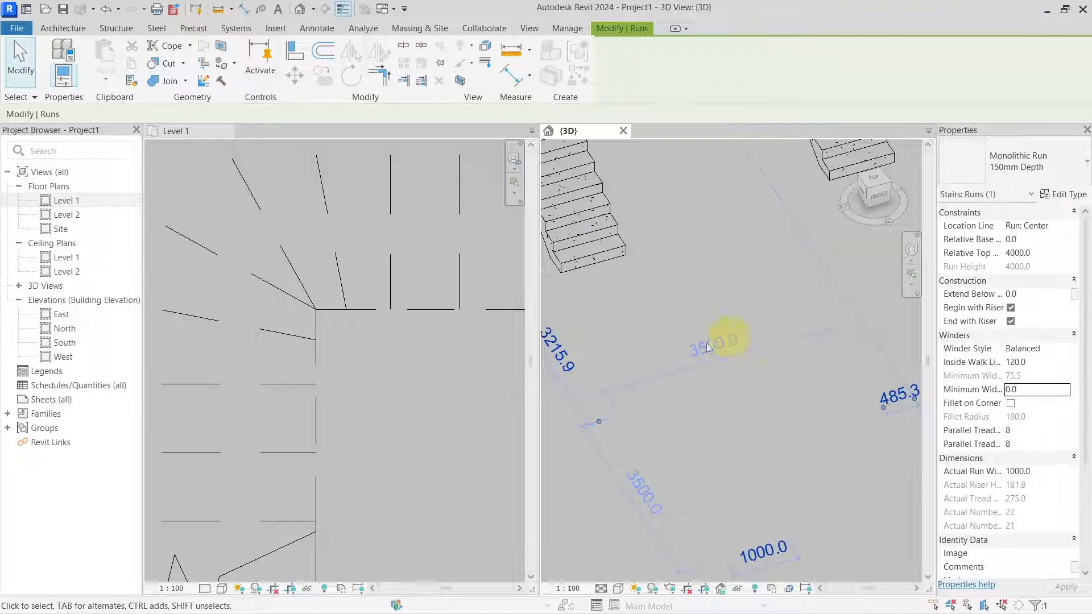
click(1022, 387)
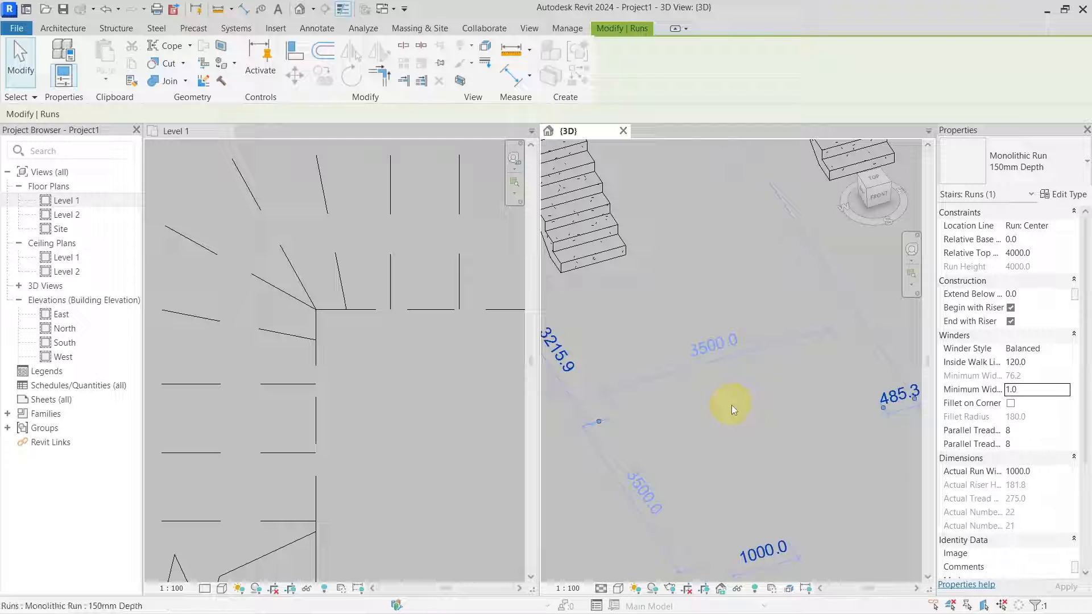
scroll(421, 344, down, 5)
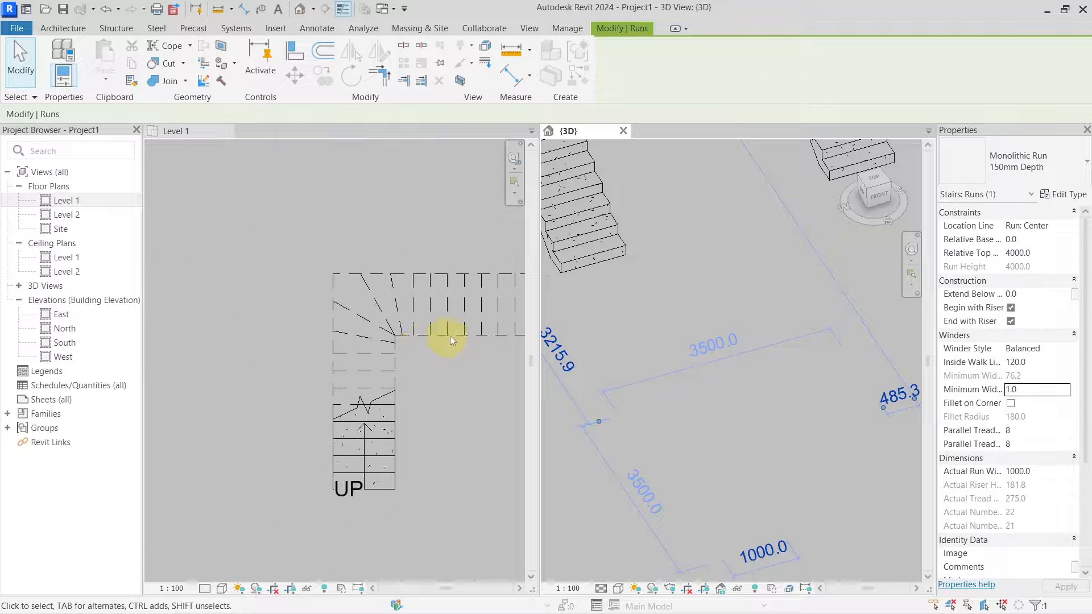
scroll(452, 354, up, 3)
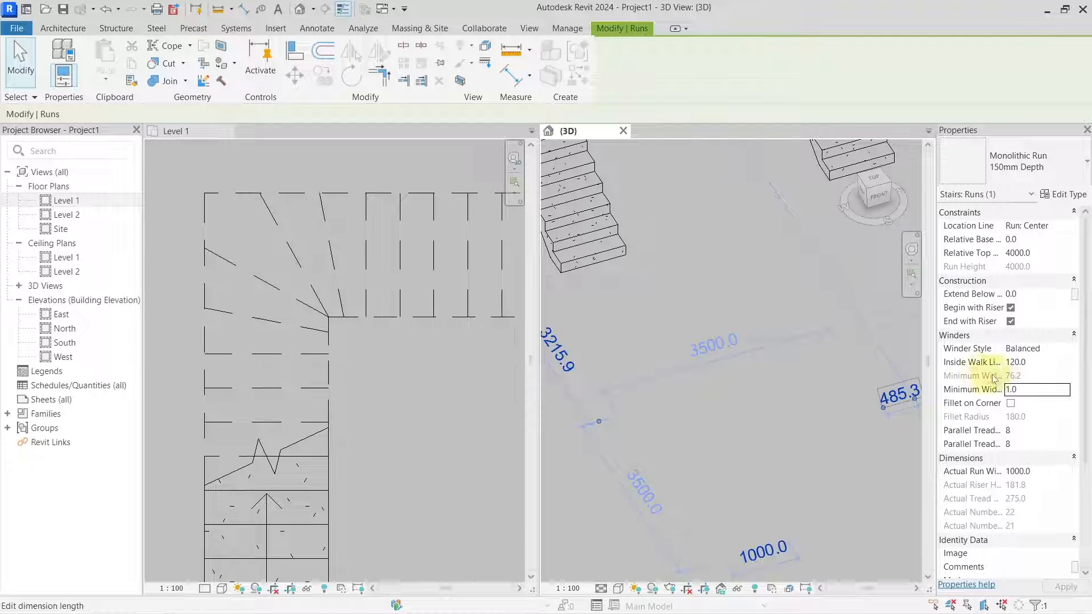
click(1029, 390)
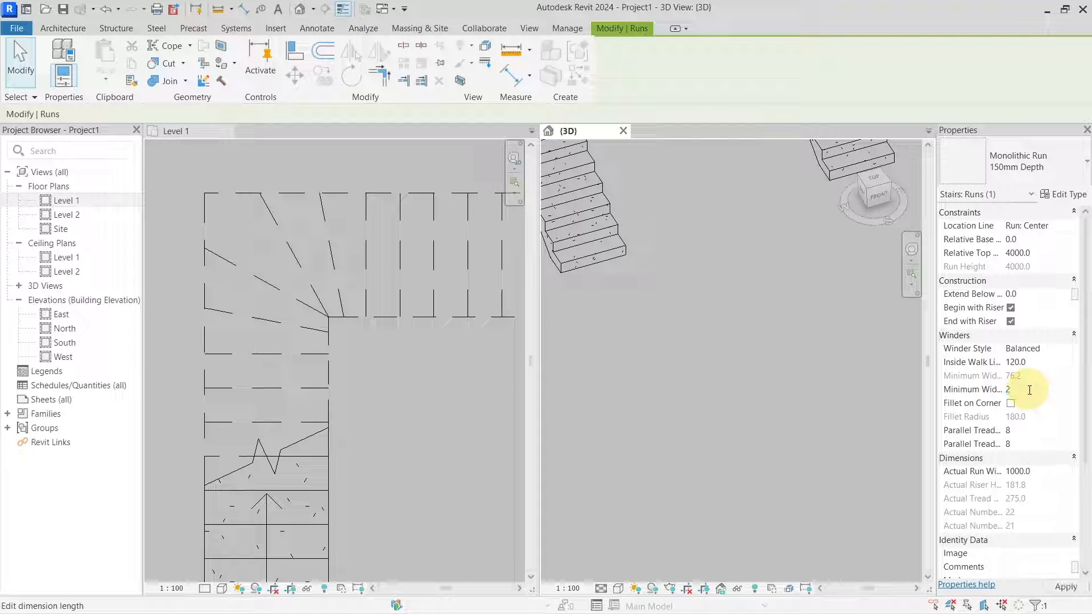
mouse_move(798, 420)
shift+middle_down()
mouse_move(800, 448)
mouse_move(791, 420)
mouse_move(794, 438)
mouse_move(803, 423)
mouse_move(796, 445)
mouse_move(813, 425)
mouse_move(785, 410)
shift+middle_up()
click(785, 410)
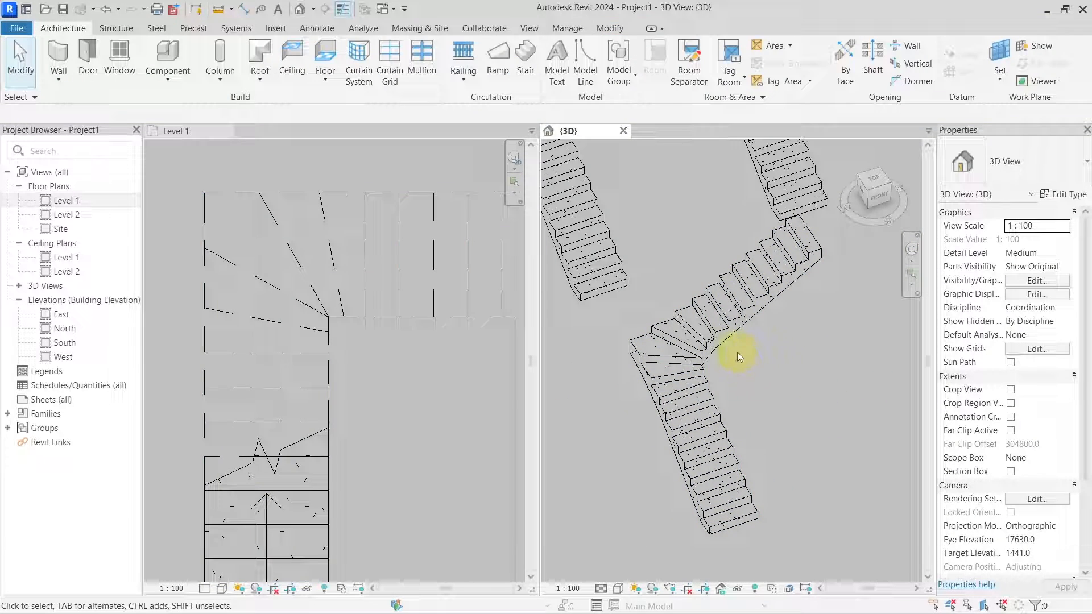
- Change the L-shaped stair's type to Assembled Stair 180mm max riser 275mm tread and deselect it
click(747, 318)
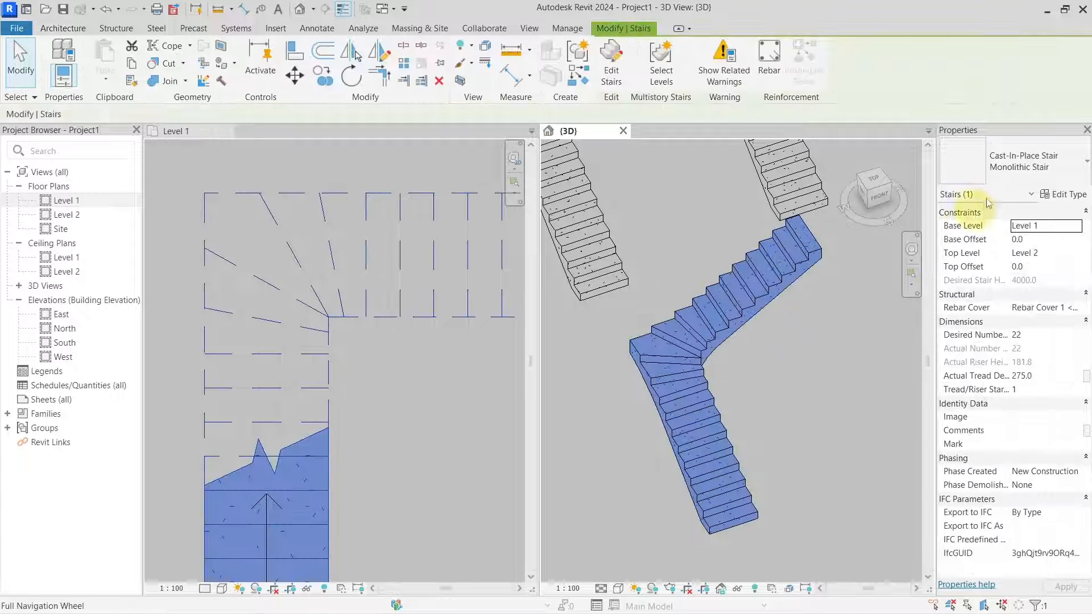
click(1025, 165)
click(998, 240)
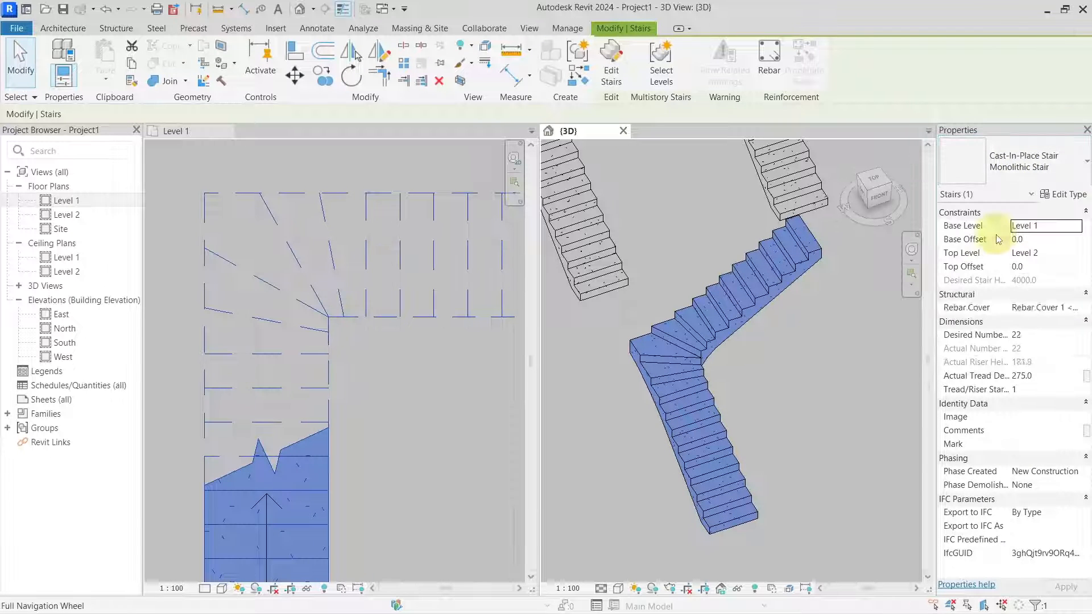
click(767, 360)
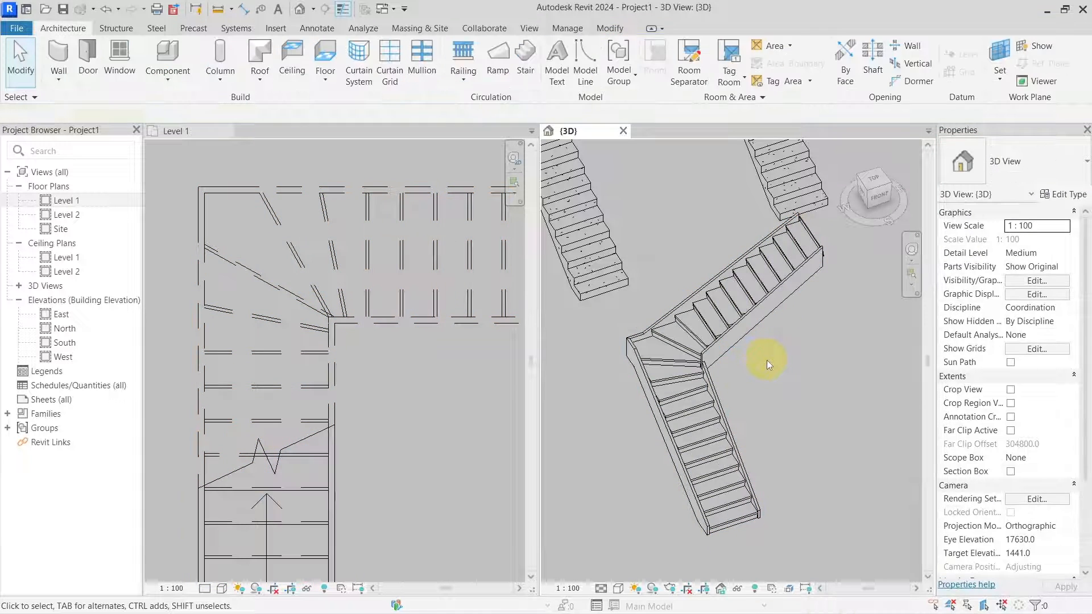
- Set the non-monolithic run's Minimum Width on Inside Boundary to 0 and view the treads in 3D
click(713, 331)
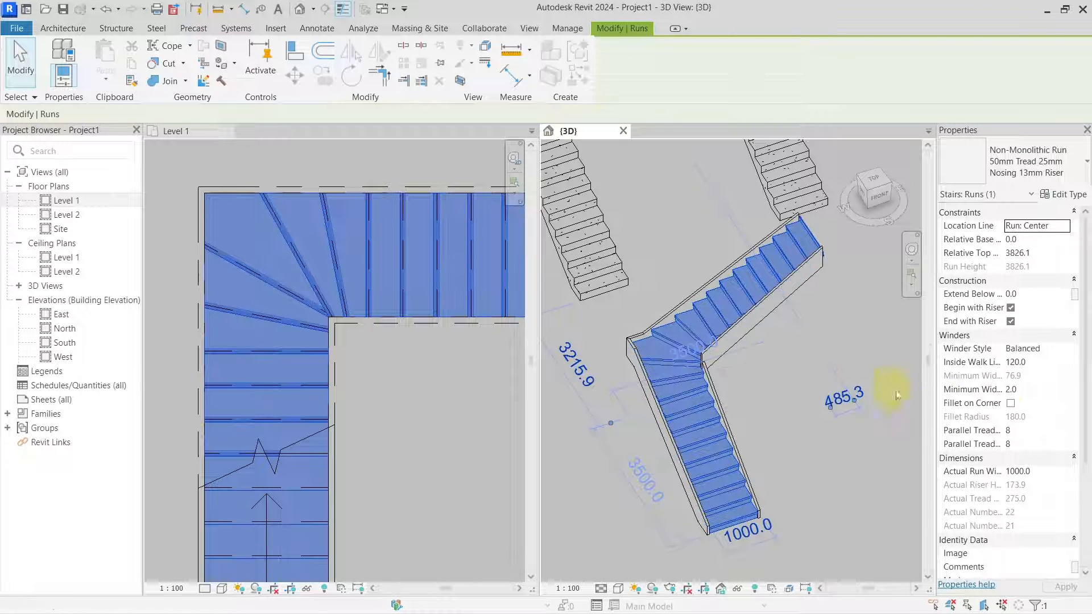
click(1034, 390)
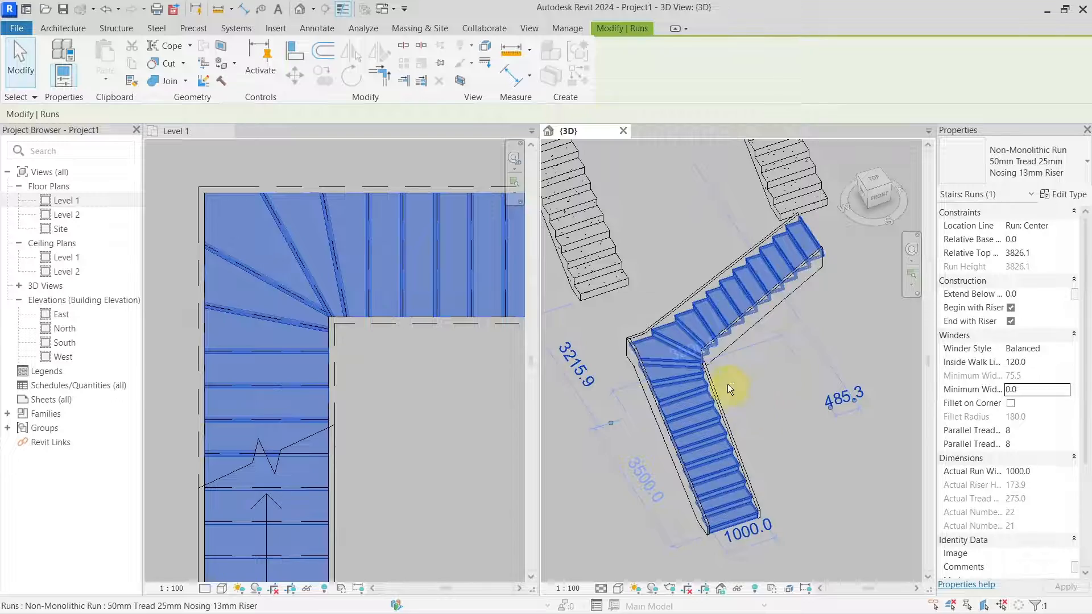
shift+middle_drag(728, 384, 862, 282)
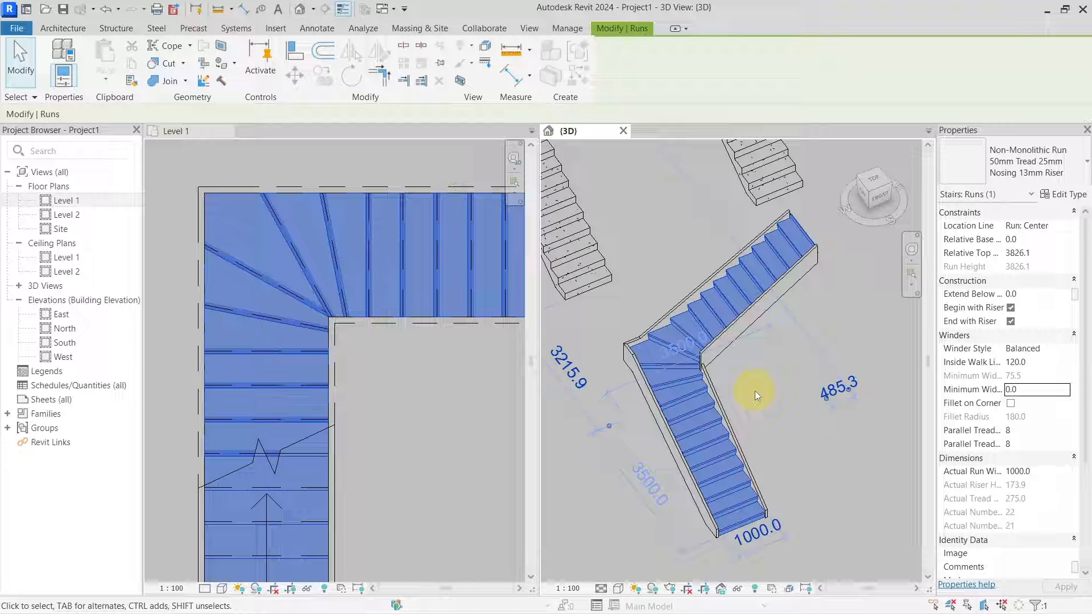
- Change the L-shaped stair's type back to Cast-In-Place Stair Monolithic Stair
click(755, 391)
click(715, 309)
click(1019, 172)
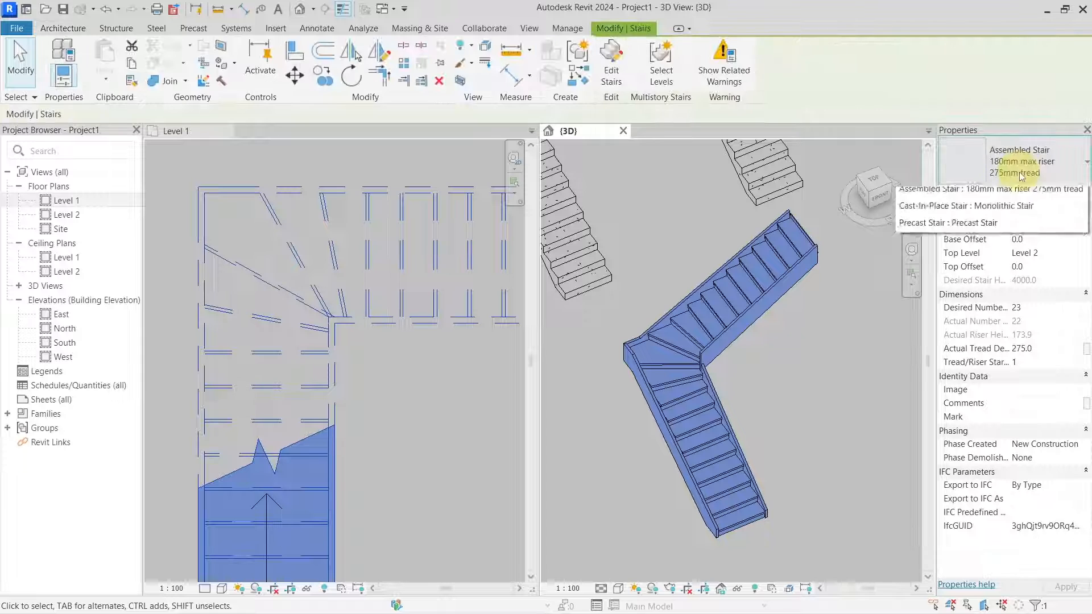
click(985, 273)
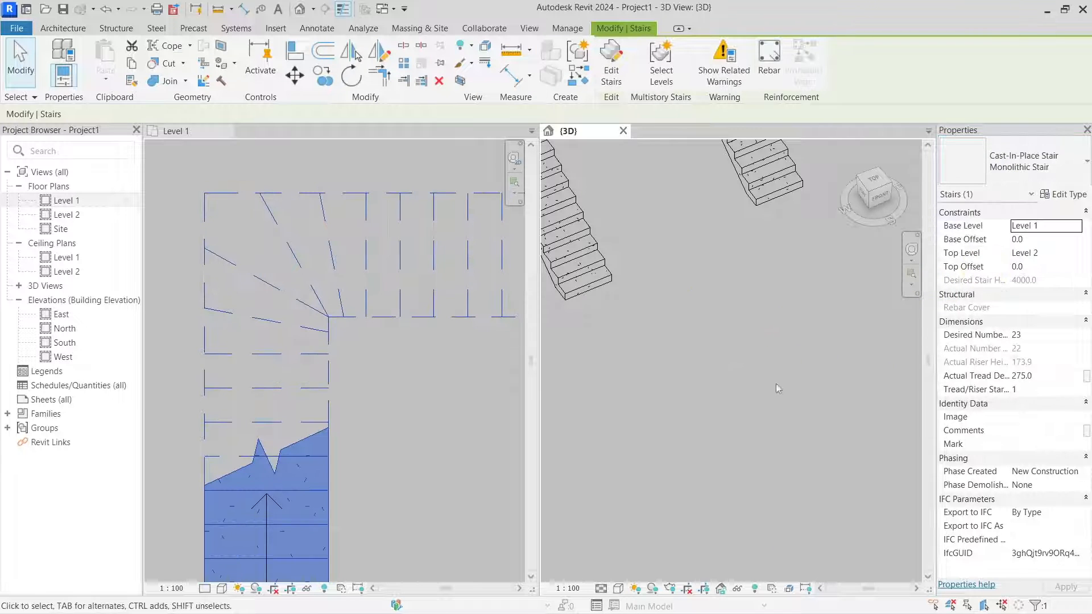
- Select the monolithic run in the plan, set its Minimum Width on Inside Boundary to 50, and deselect it
click(313, 454)
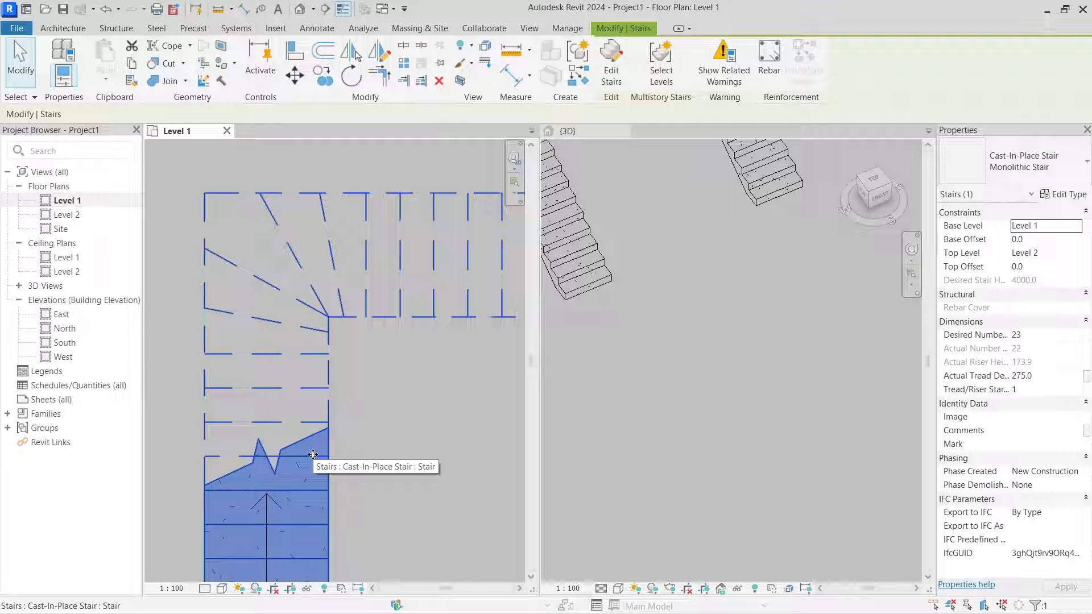
key(Tab)
click(319, 455)
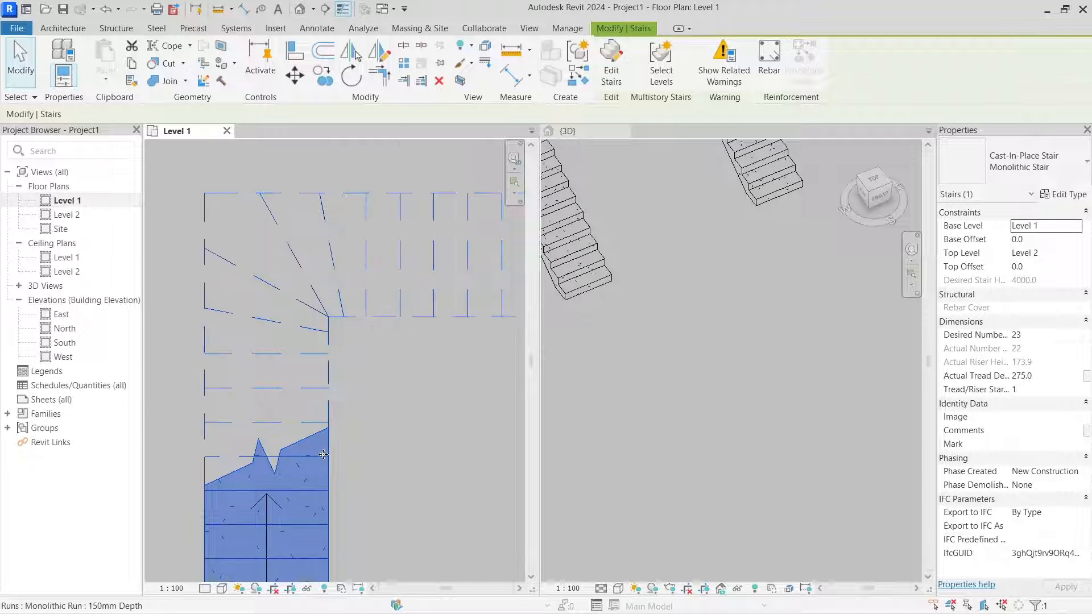
click(1022, 389)
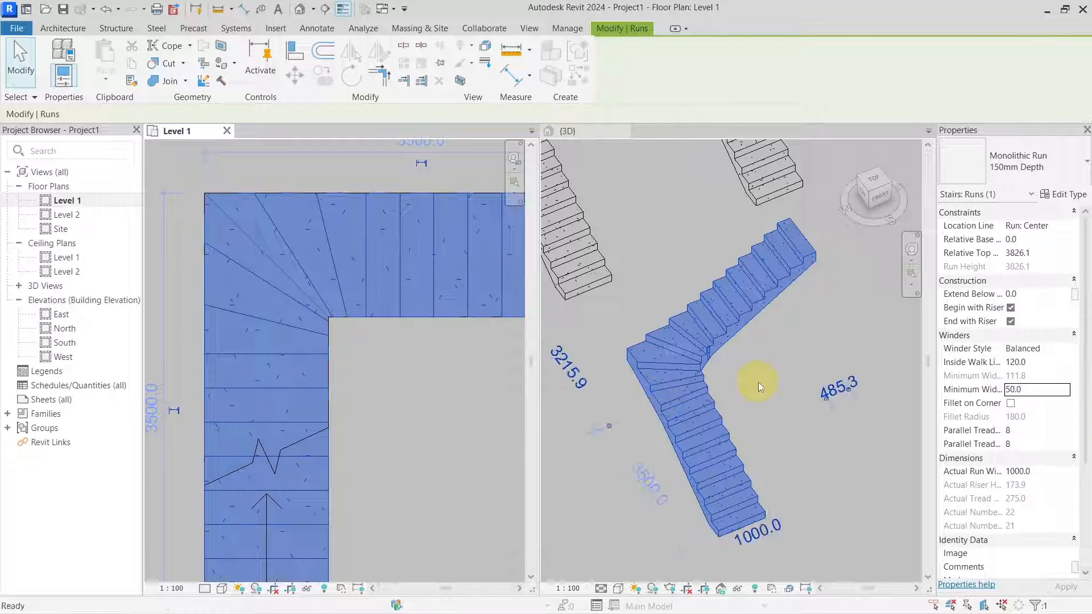
click(761, 380)
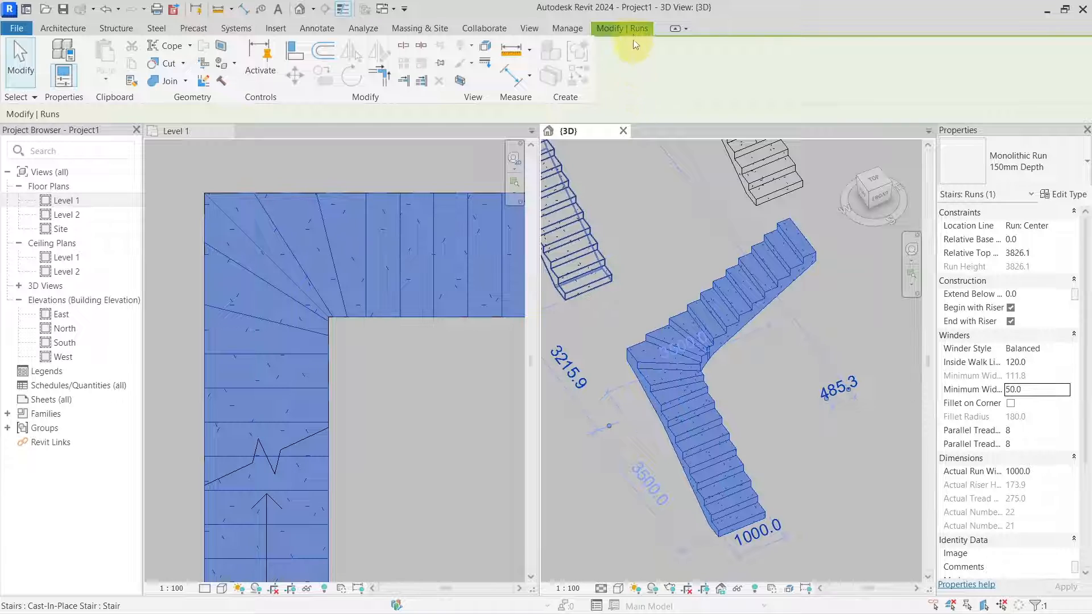
scroll(705, 290, down, 1)
click(809, 291)
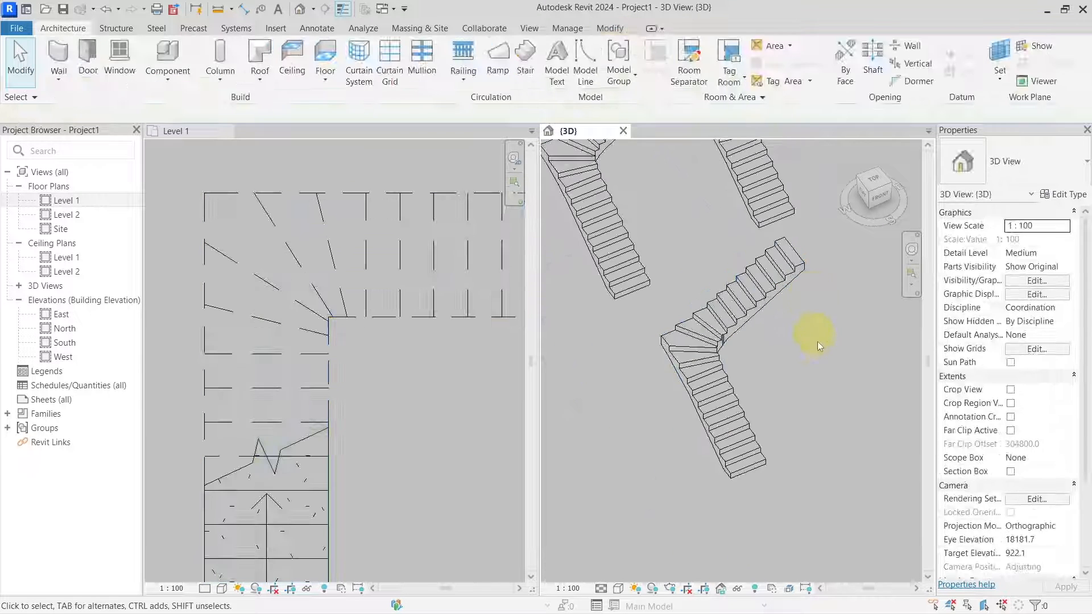
- Start a new stair on the Level 1 plan, dismiss the save reminder, and choose the U-shape winder run
scroll(675, 381, down, 3)
scroll(728, 348, up, 2)
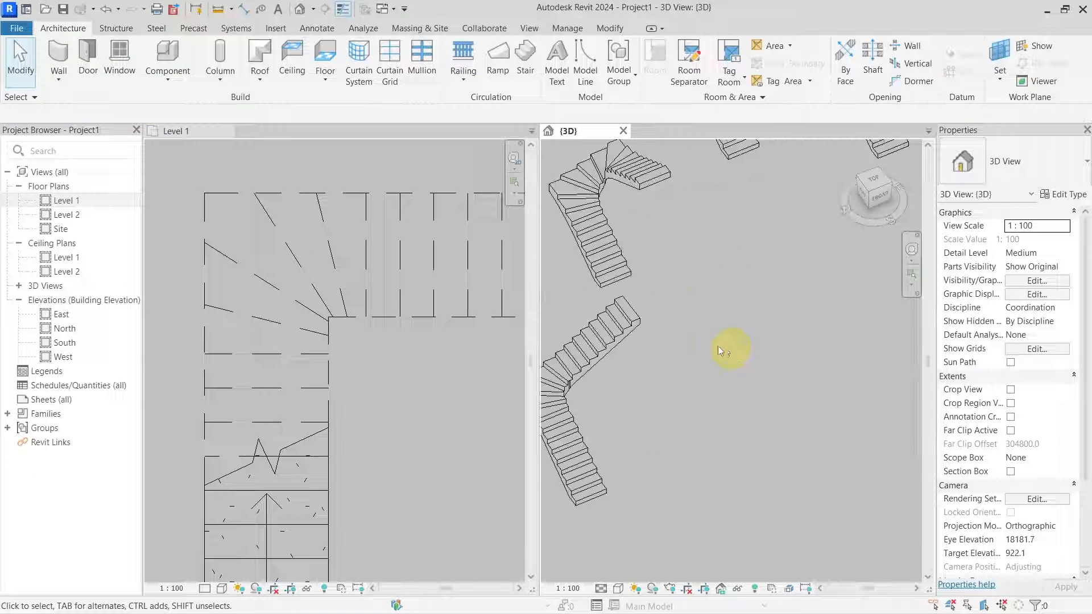
click(387, 351)
scroll(388, 351, down, 4)
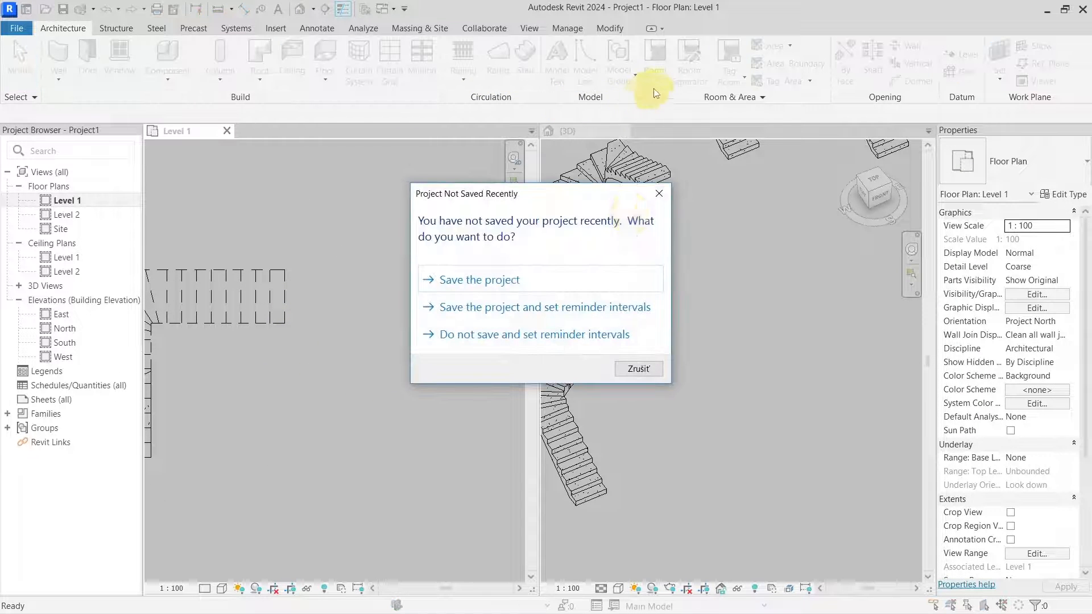
click(659, 193)
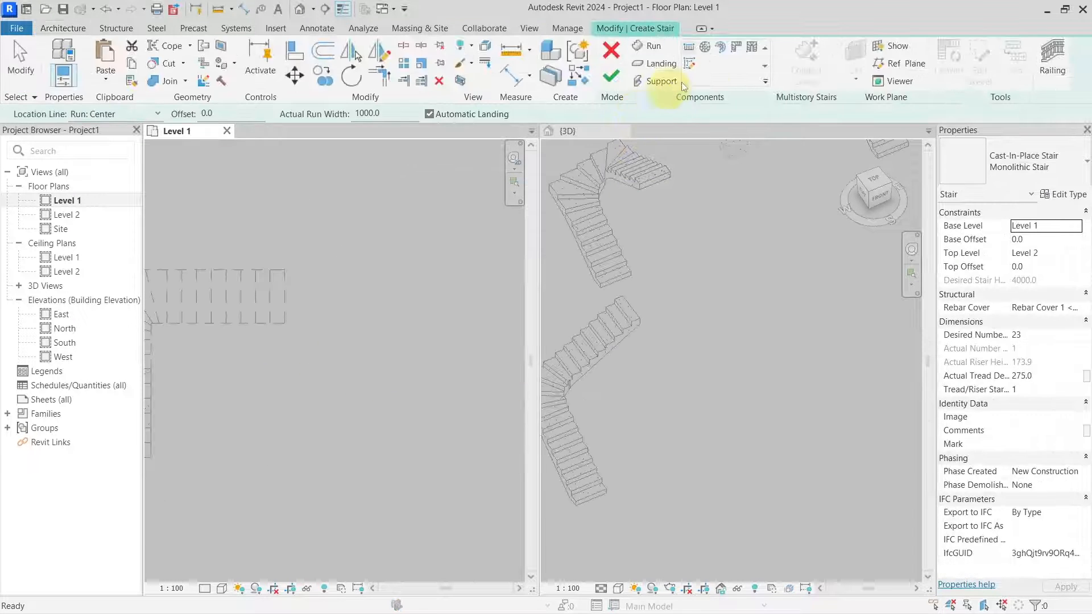
click(753, 49)
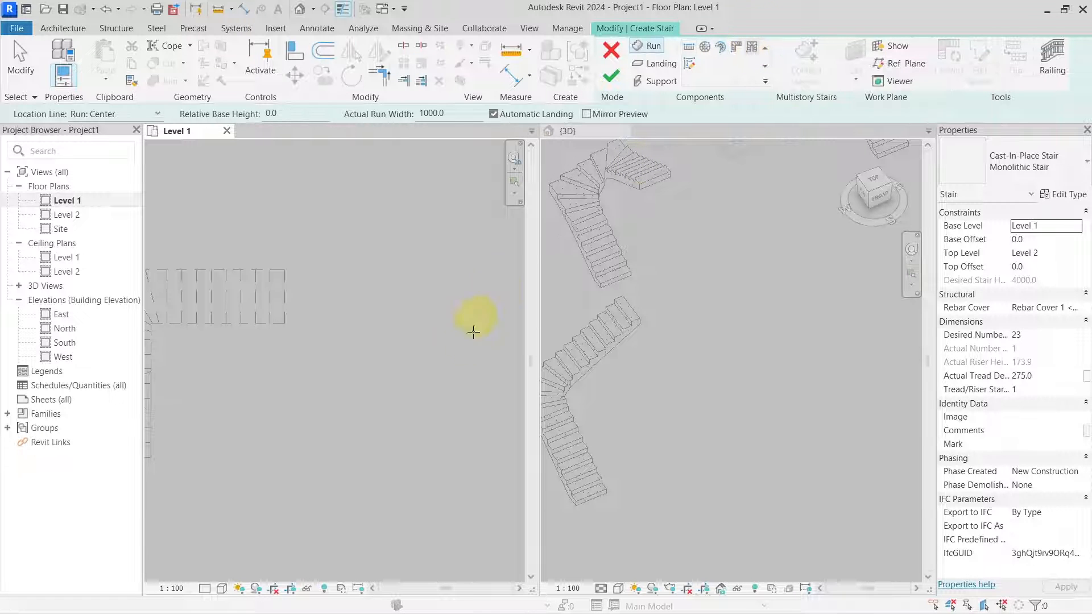
- Set the desired number of risers to 22 and place the U-shaped winder run beside the L-shaped stair in the plan
click(1029, 335)
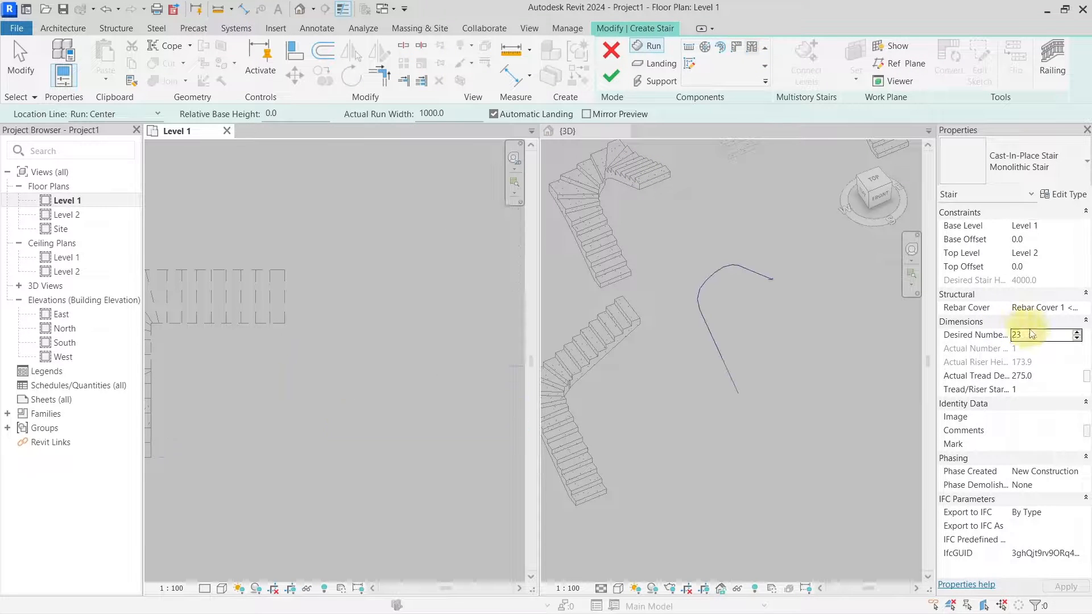
text(22)
key(Return)
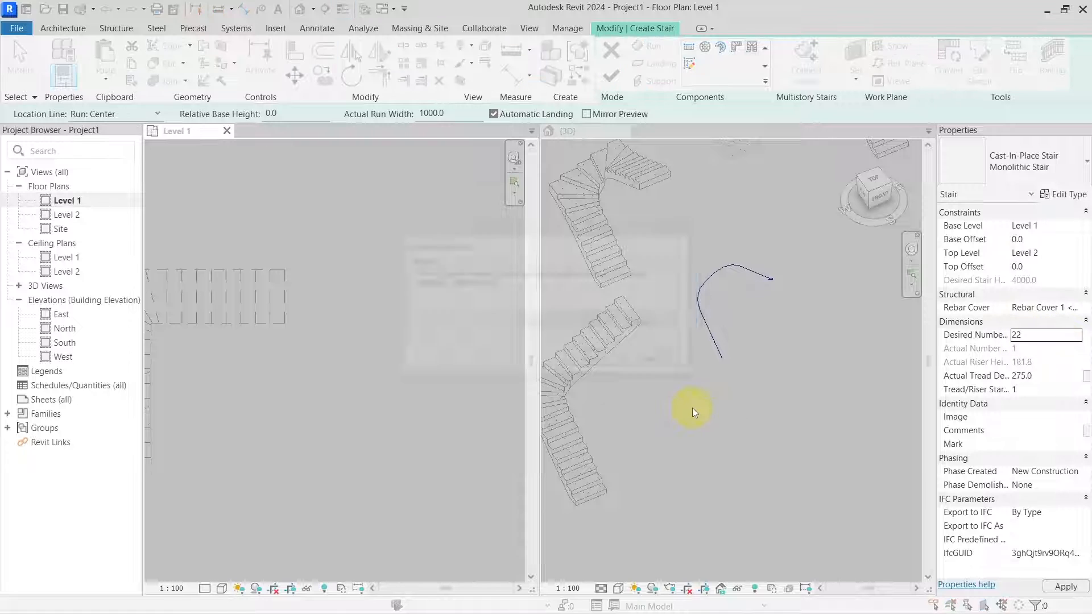
click(573, 361)
click(397, 430)
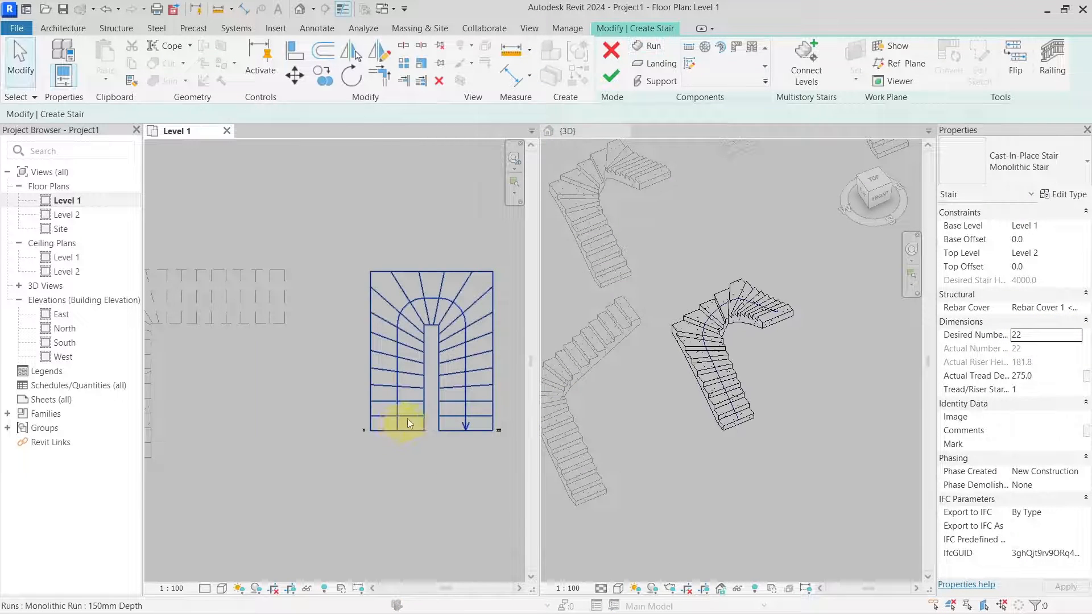
- Select the U-shaped run in 3D and set its parallel treads at start and at end to 6 each
scroll(741, 404, up, 3)
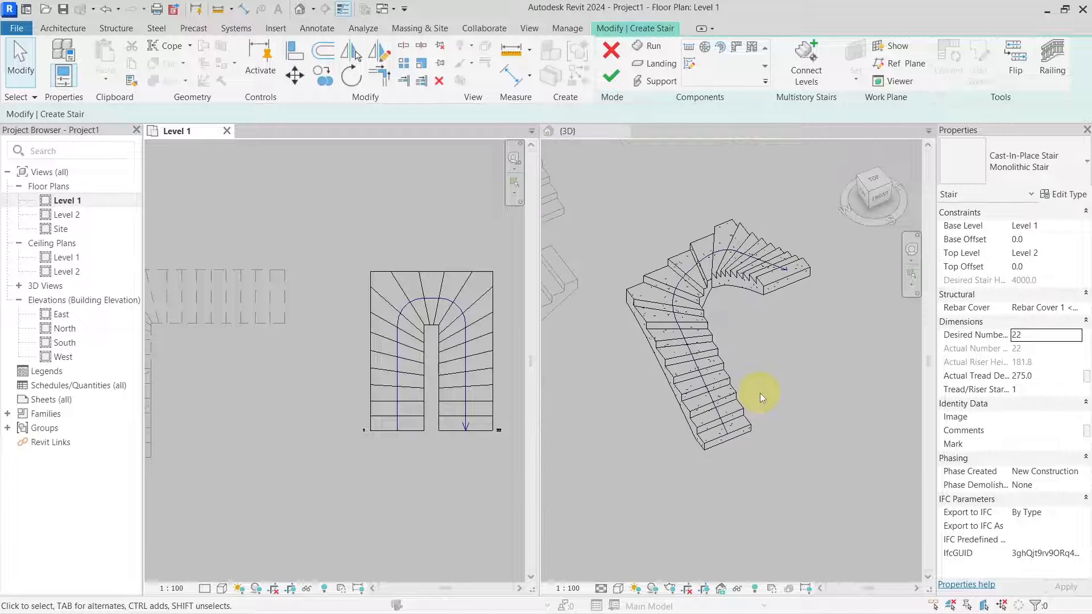
click(709, 350)
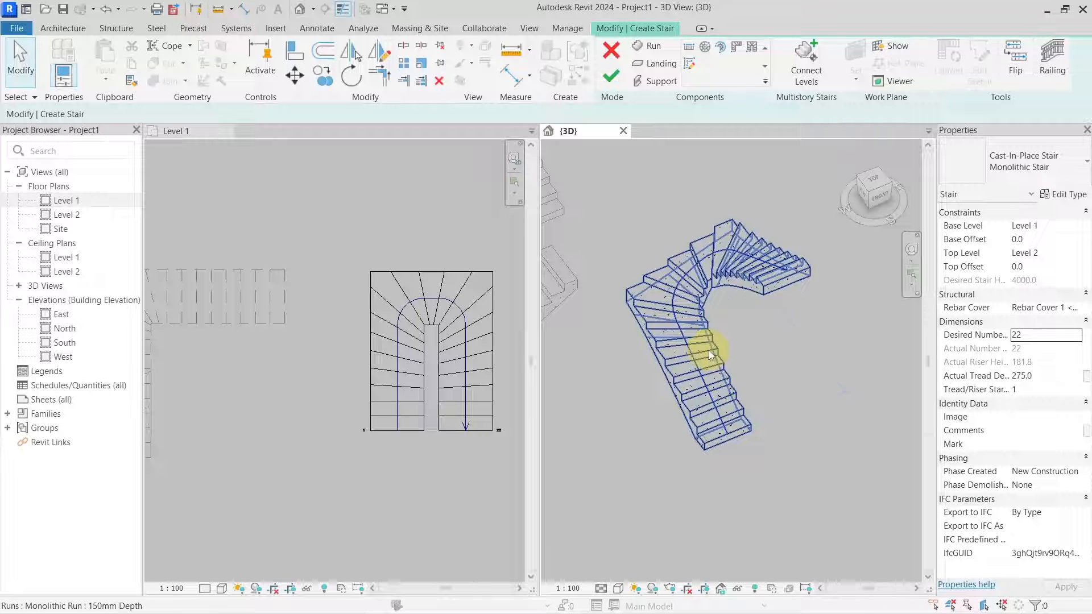
click(709, 350)
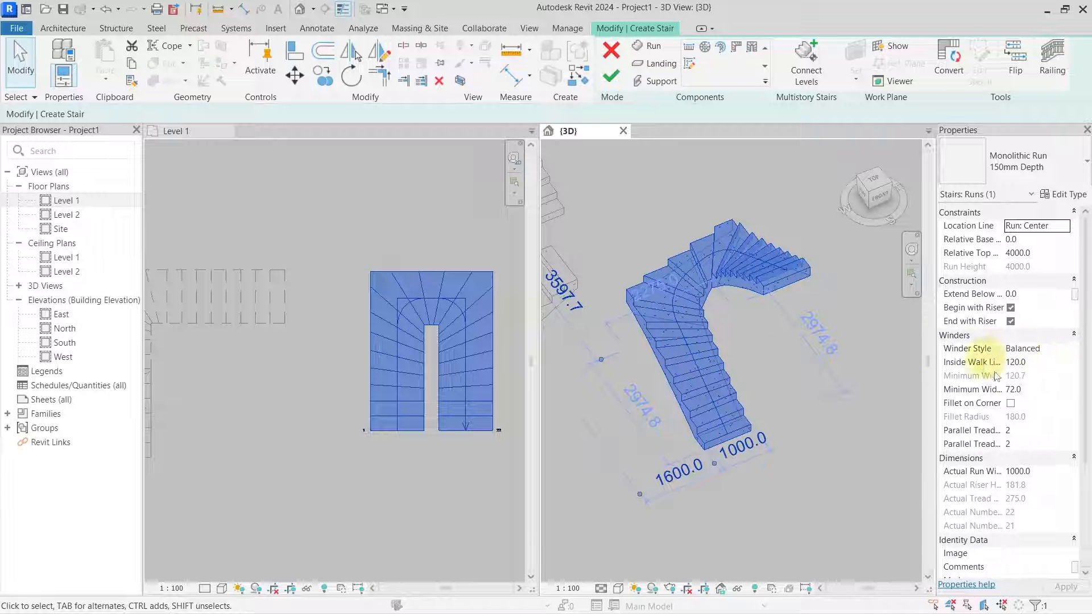
click(1029, 431)
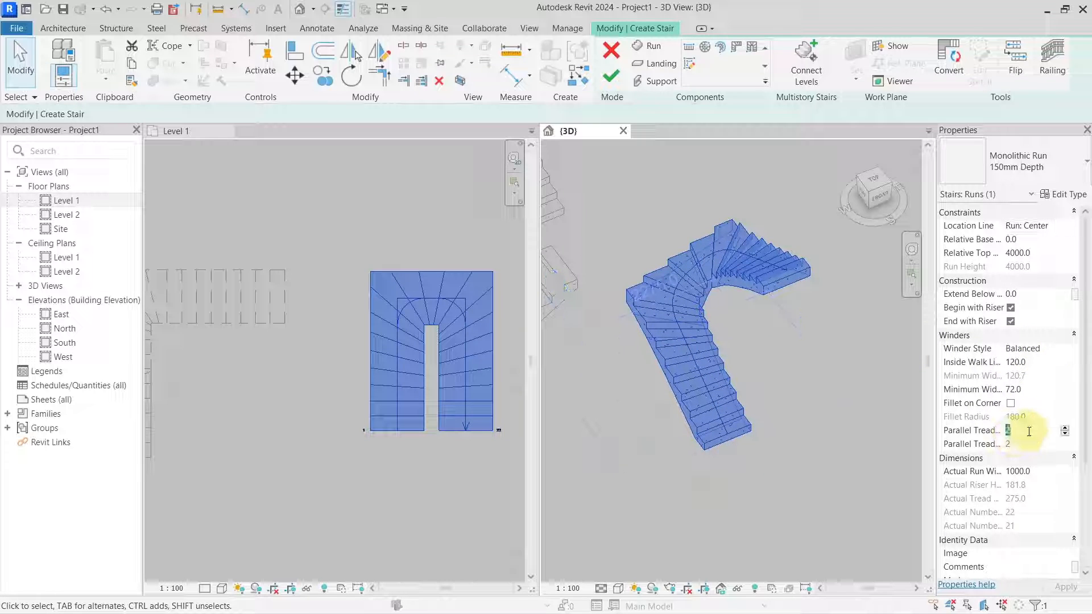
click(1029, 443)
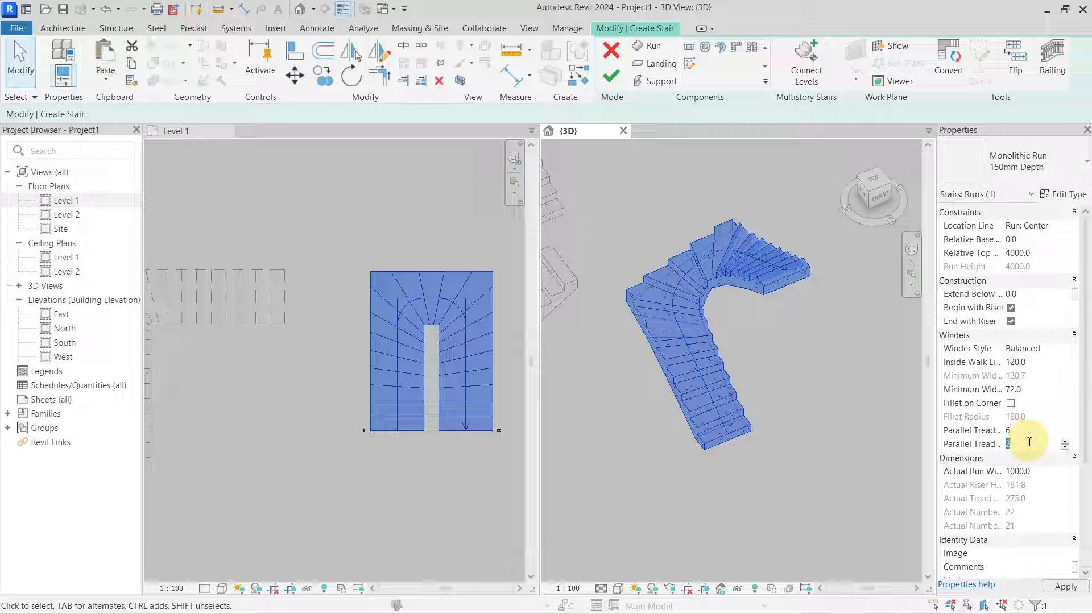
text(6)
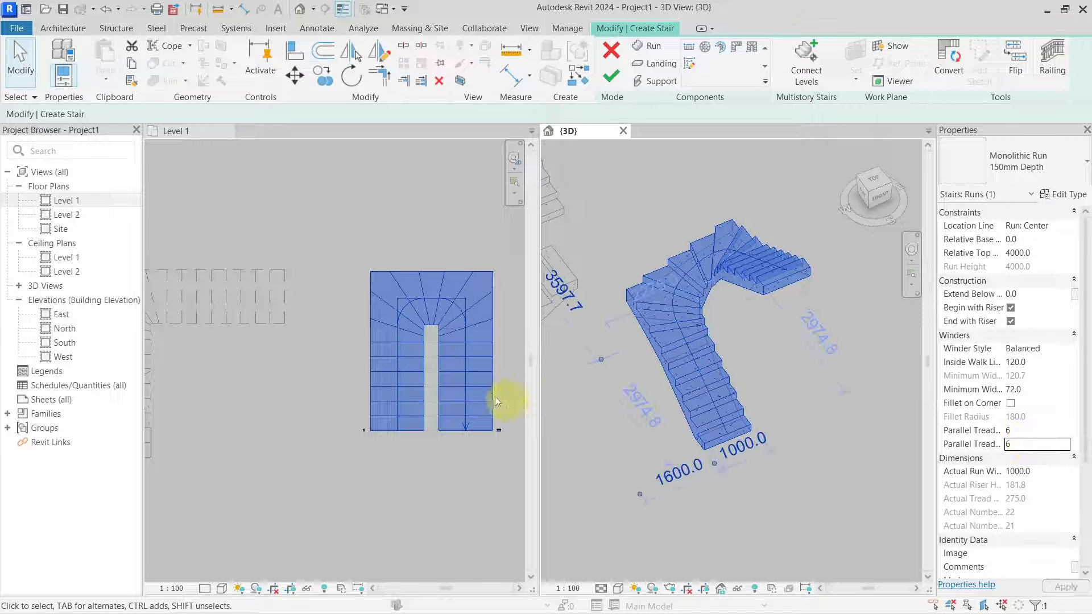
- Try to raise the U-shaped run's parallel treads at start and at end to 7 each and dismiss the attempt
scroll(443, 344, up, 5)
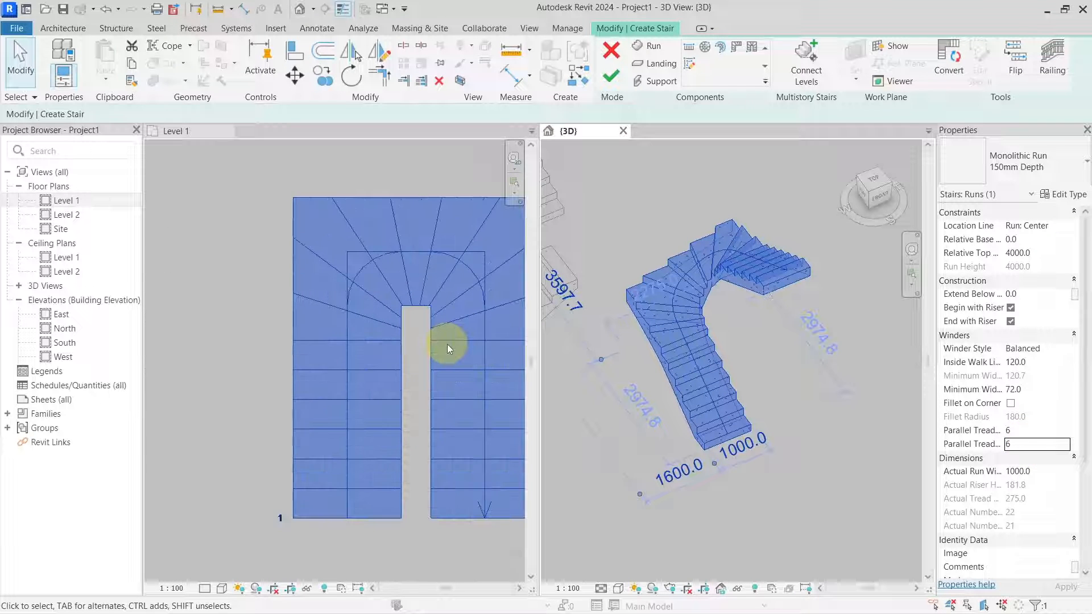
click(1053, 431)
click(1064, 427)
click(1065, 443)
click(1065, 441)
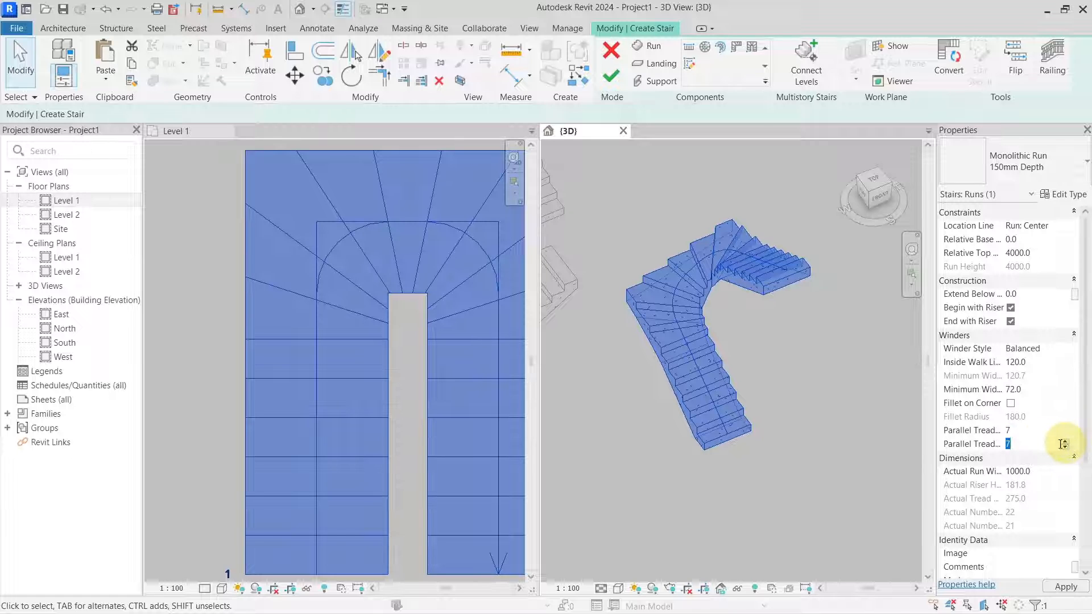
click(643, 364)
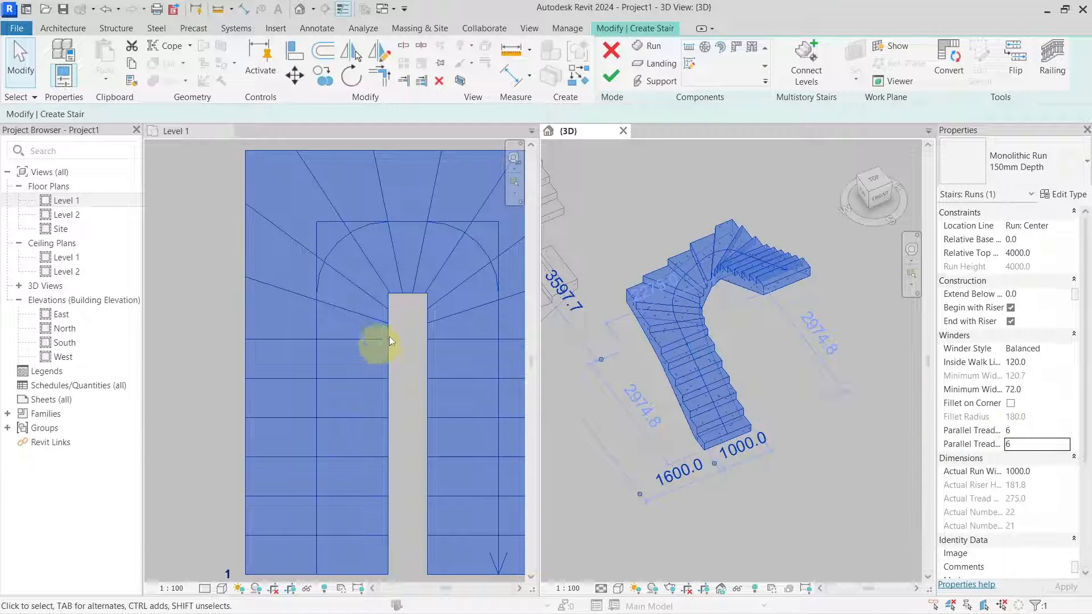
- Set the U-shaped run's Minimum Width on Inside Boundary to 20 mm and check the winders at the inner corners
scroll(376, 327, down, 2)
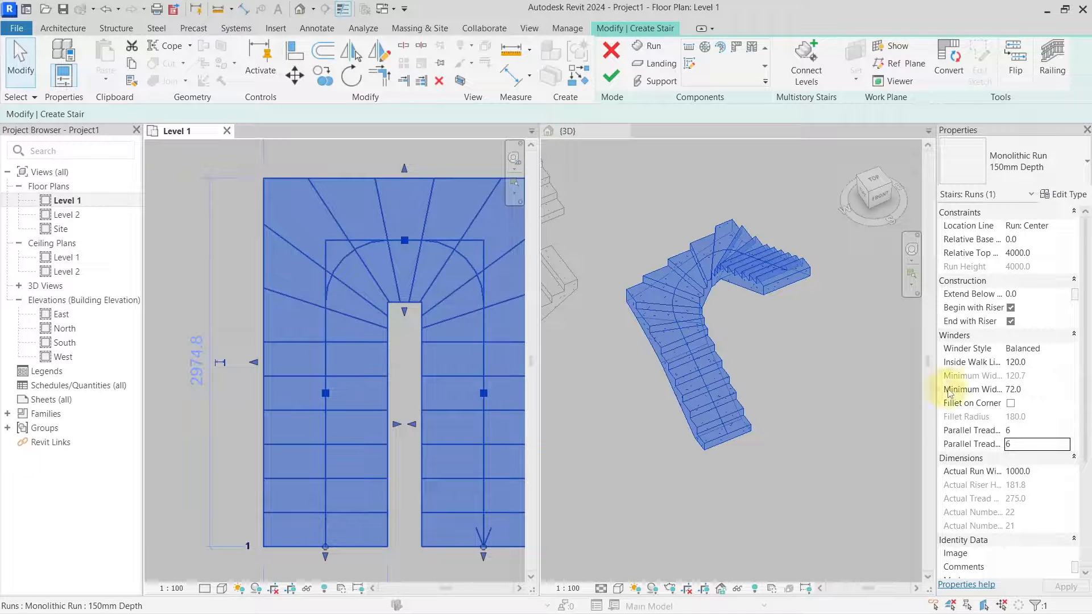
click(1046, 390)
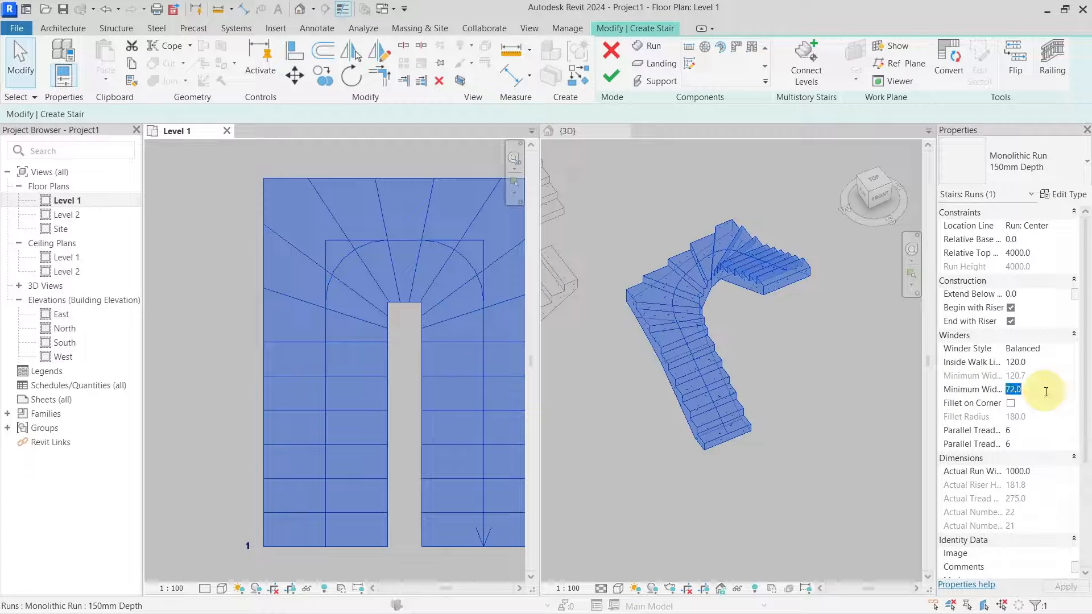
text(20)
key(Return)
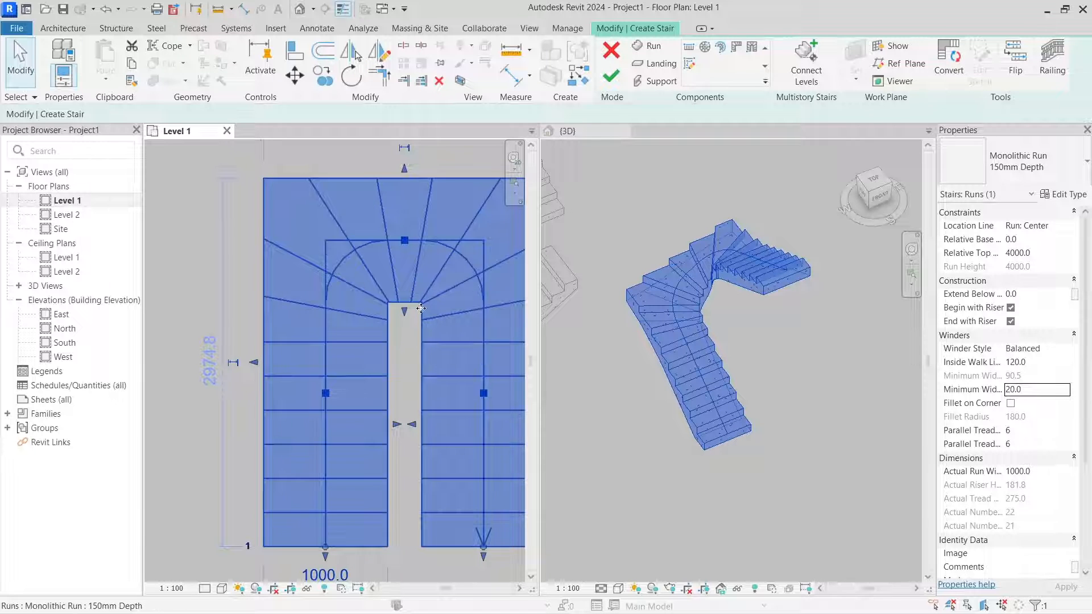
scroll(409, 308, up, 5)
scroll(409, 308, down, 4)
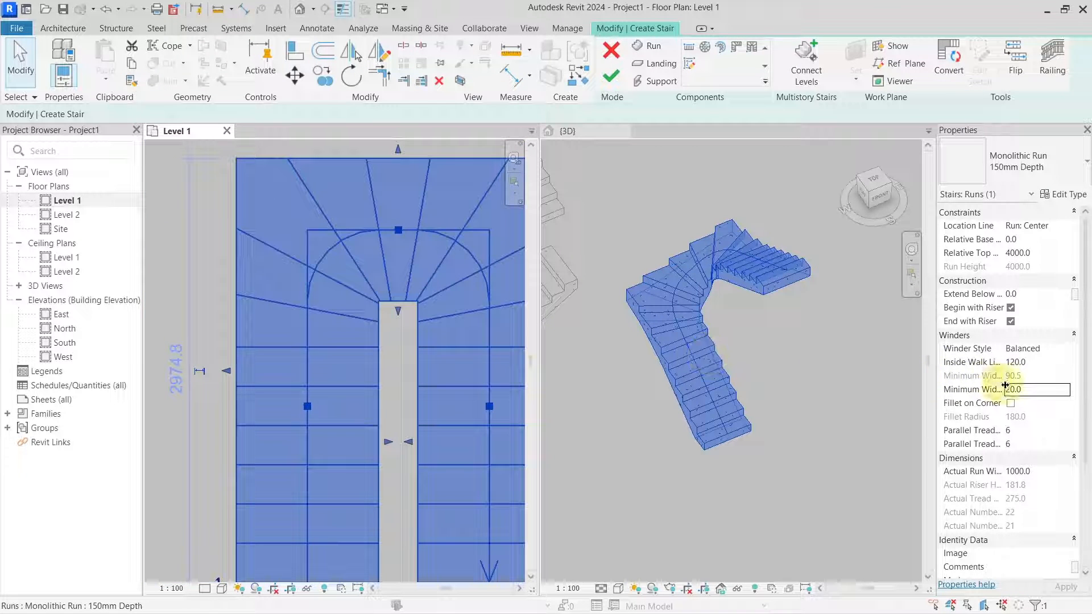
- Reduce the U-shaped run's Minimum Width on Inside Boundary to 2 mm and inspect the winders in 3D
double_click(1037, 388)
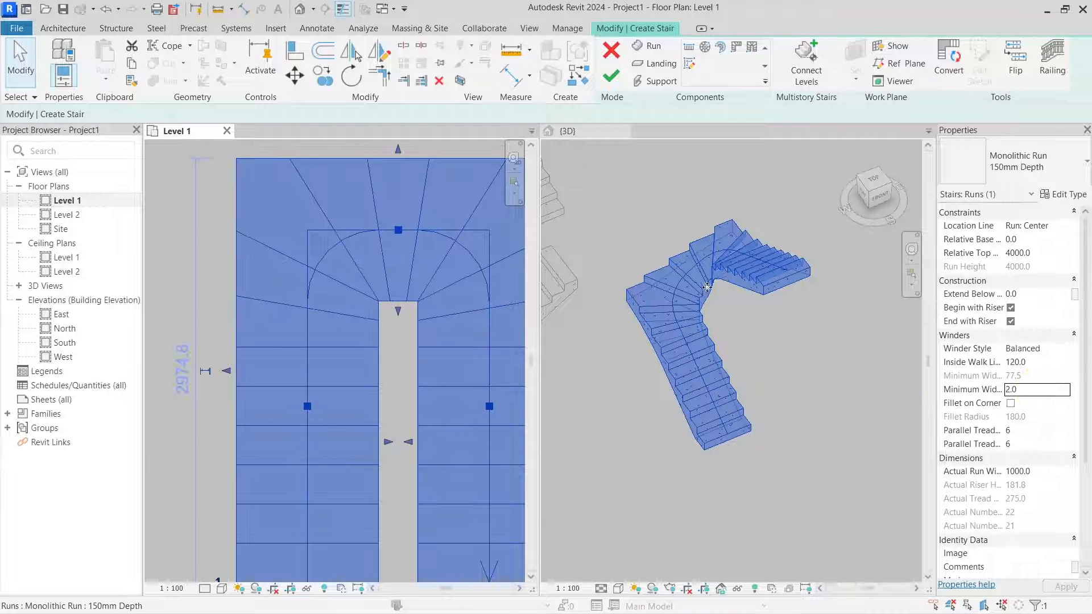
scroll(719, 293, up, 4)
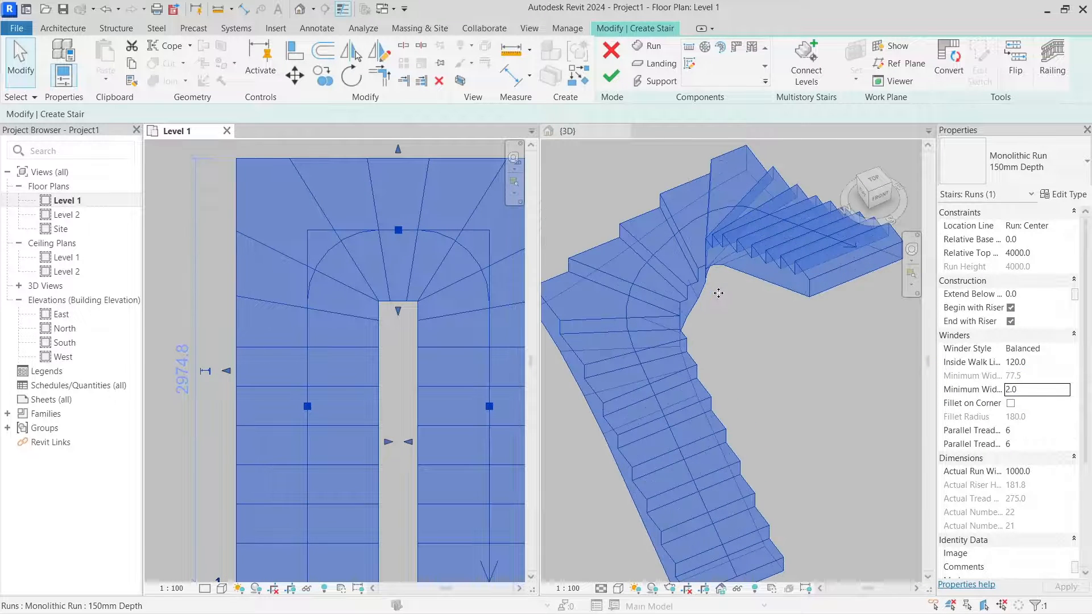
scroll(718, 293, down, 3)
- Try Minimum Width on Inside Boundary values of 0 and 1 mm for the U-shaped run
double_click(1030, 390)
text(0)
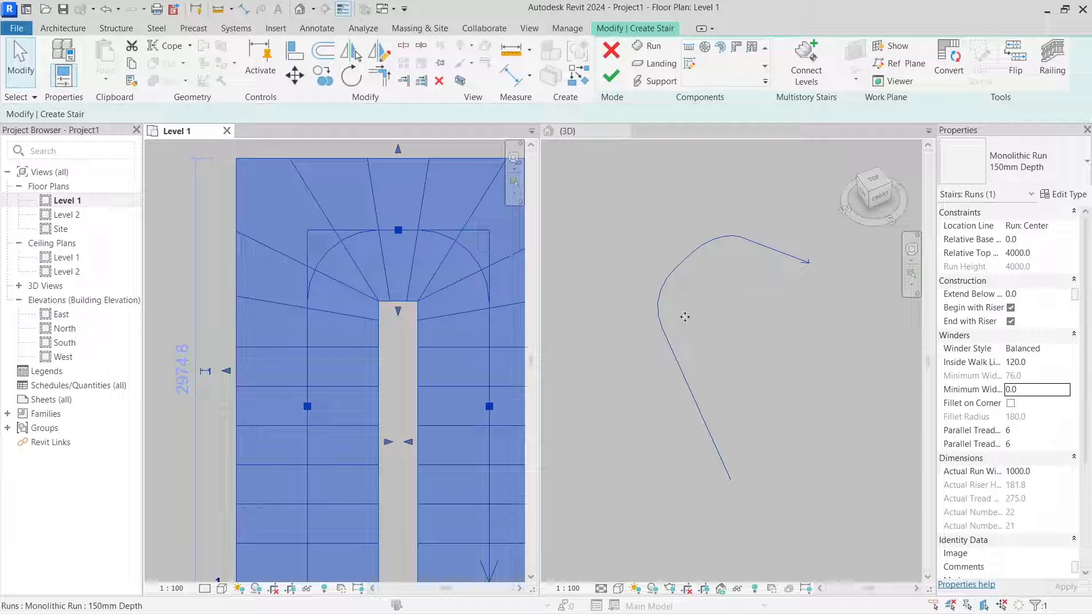
click(1028, 388)
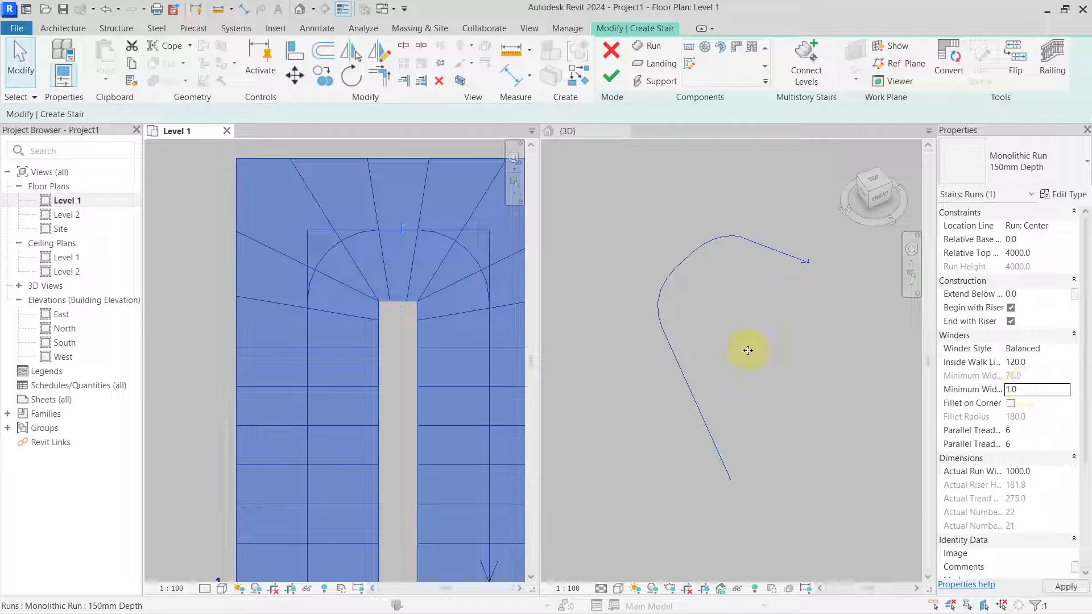
- Set the U-shaped run's Minimum Width on Inside Boundary to 2 mm and finish the stair
click(1033, 392)
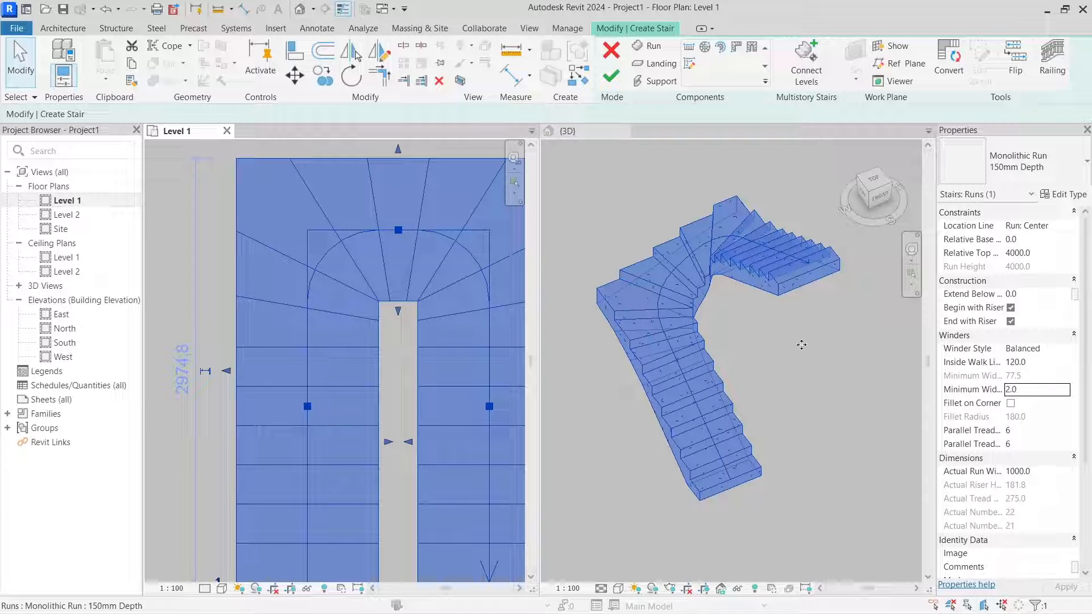
click(811, 346)
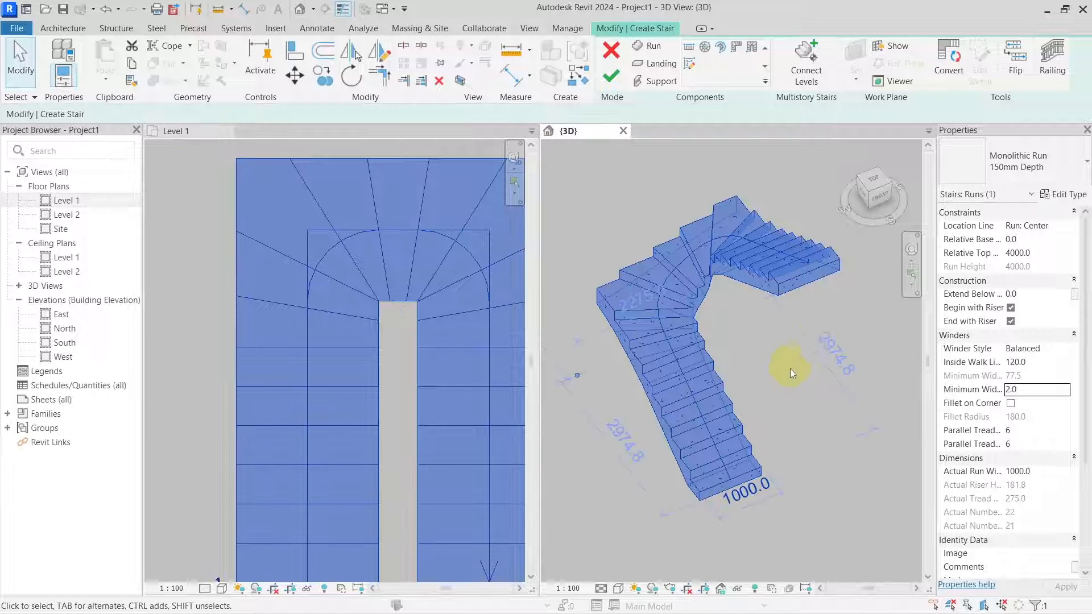
click(608, 73)
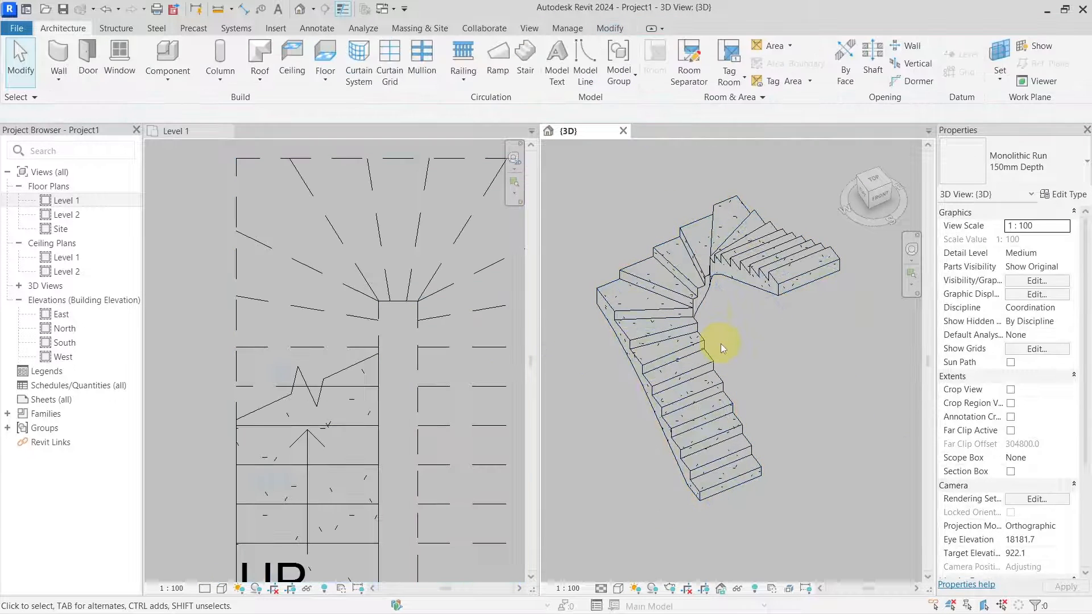
- Examine the finished L-shaped and U-shaped winder stairs side by side in the 3D view
scroll(720, 344, down, 4)
scroll(721, 343, down, 2)
middle_drag(735, 385, 812, 391)
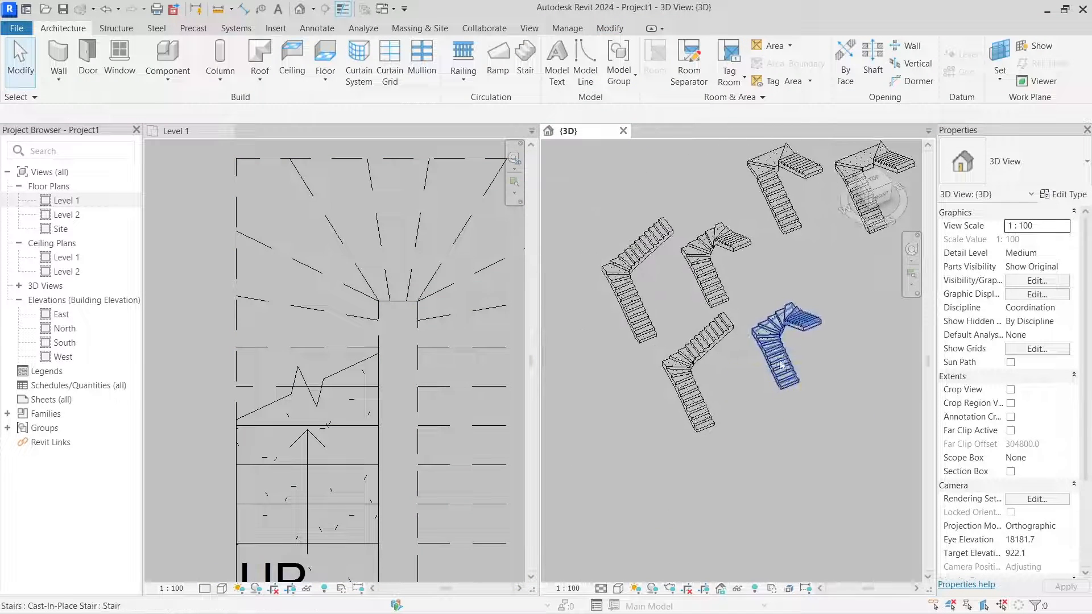
scroll(790, 355, up, 3)
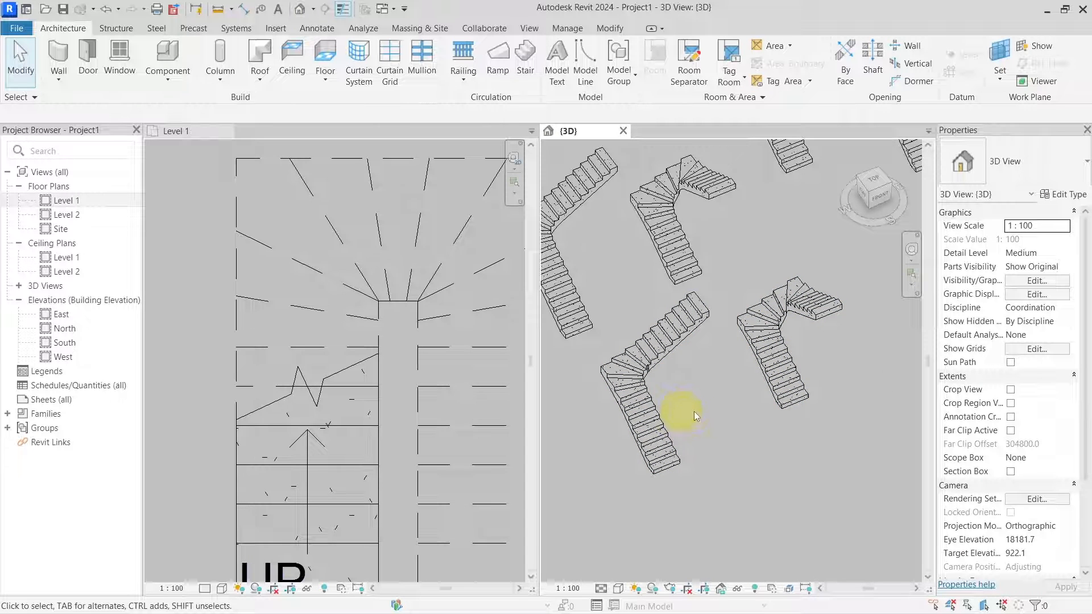
scroll(673, 394, up, 3)
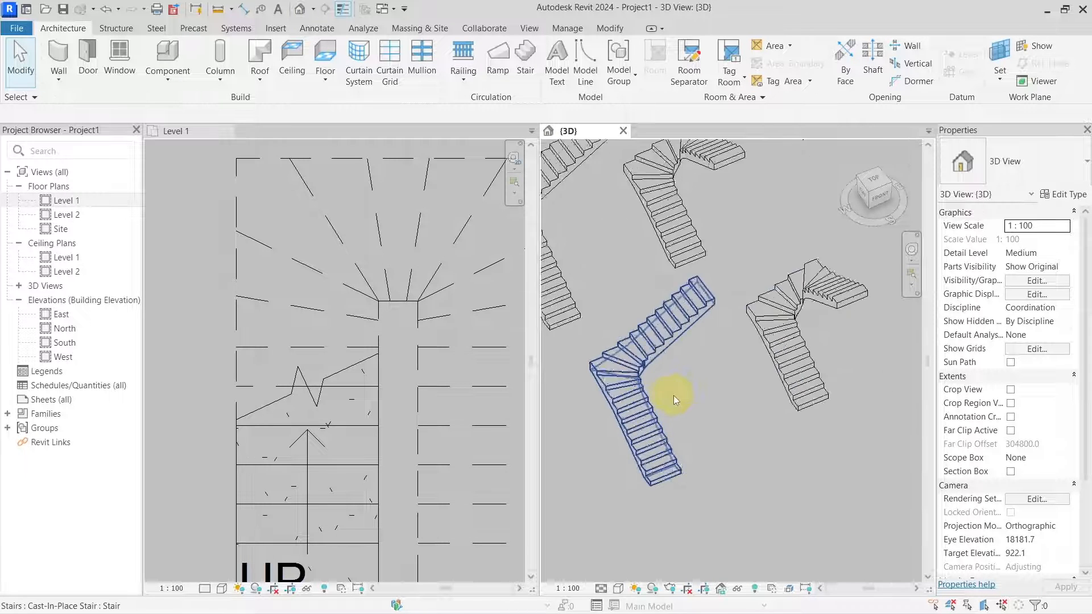
scroll(681, 391, down, 4)
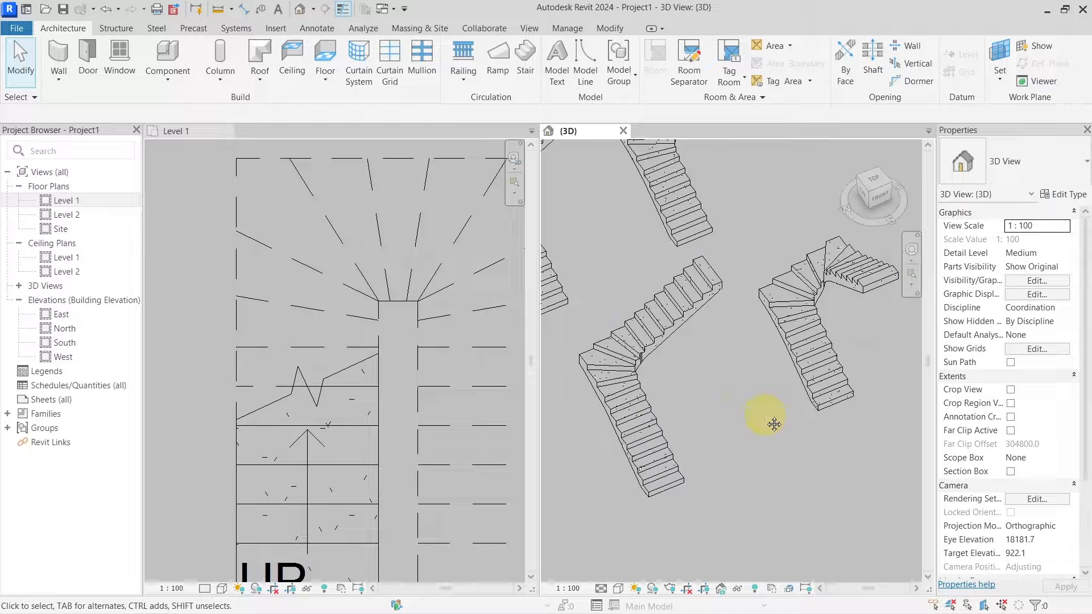
middle_drag(770, 421, 725, 415)
middle_drag(820, 384, 760, 429)
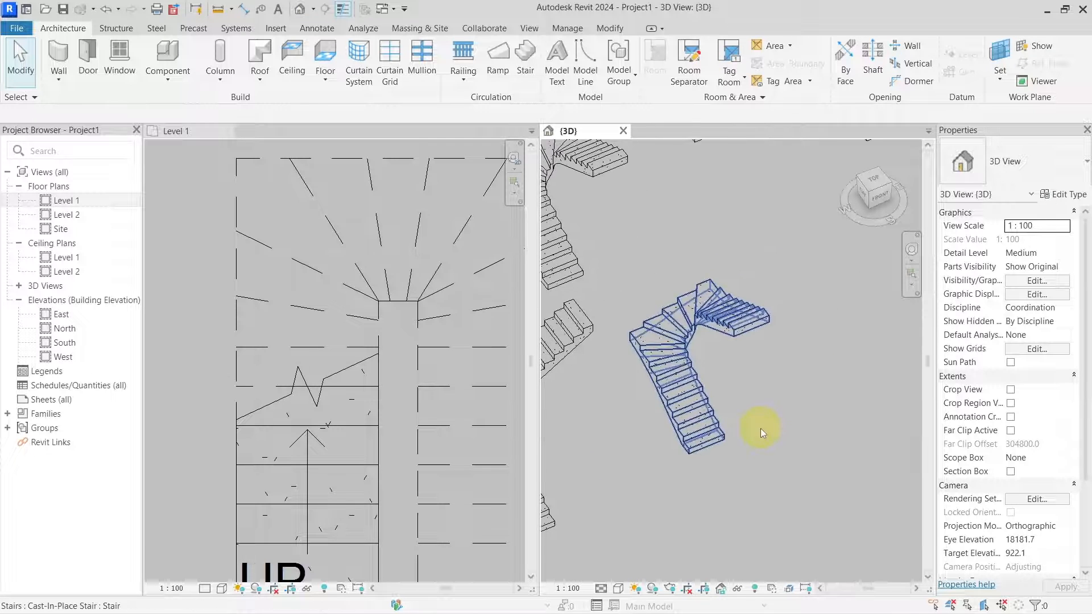
scroll(759, 428, down, 3)
middle_drag(788, 373, 731, 394)
middle_drag(806, 403, 768, 391)
scroll(792, 411, up, 2)
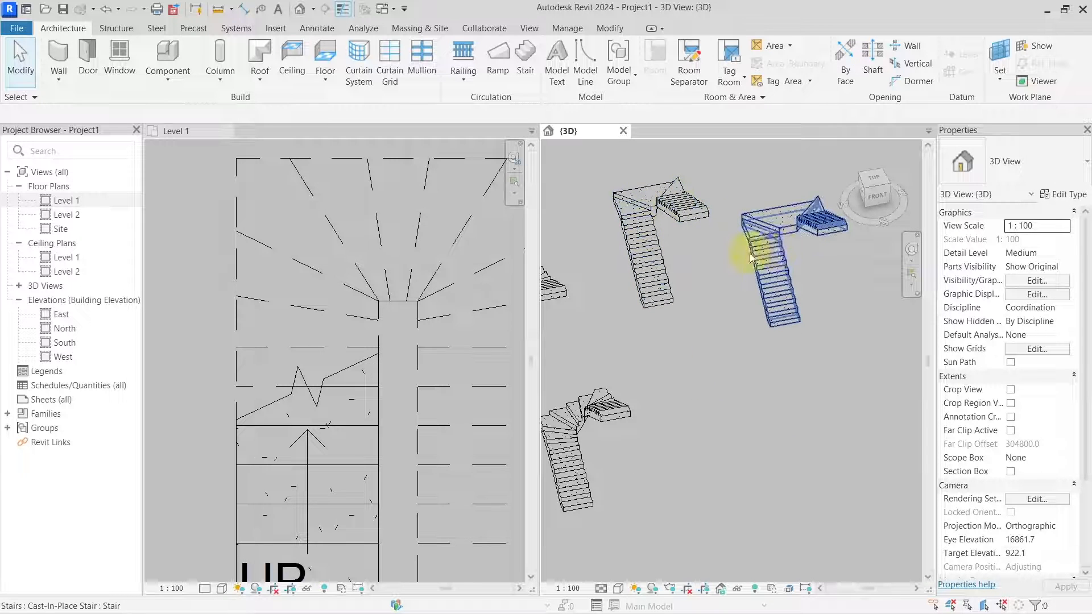
- Compare the corner winders of the balanced U-shaped stair with the other U-shaped stairs up close and from above
middle_drag(587, 430, 765, 455)
scroll(764, 456, up, 5)
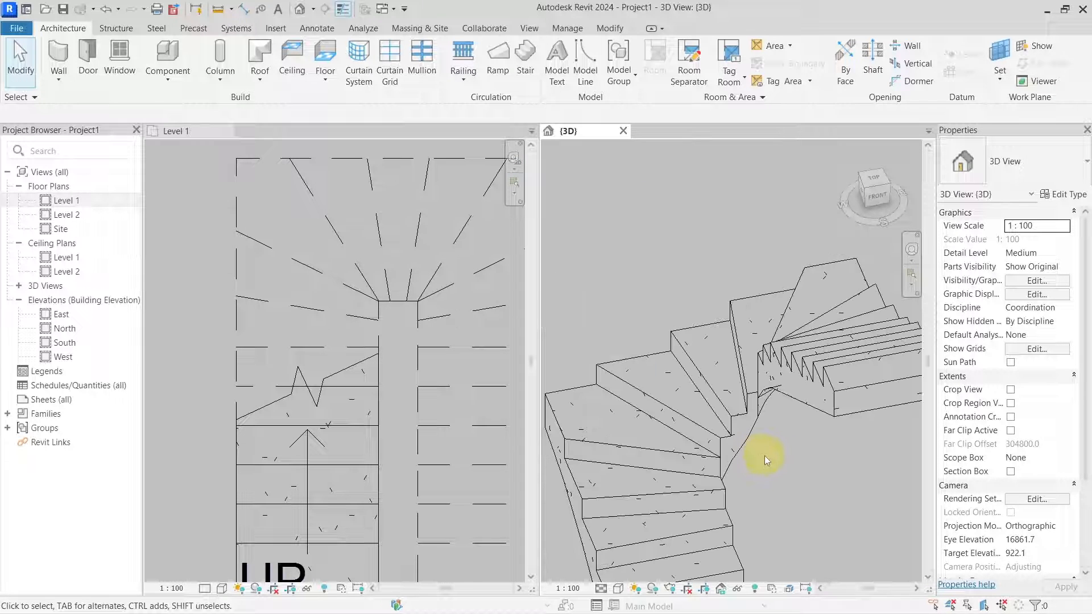
scroll(764, 456, down, 2)
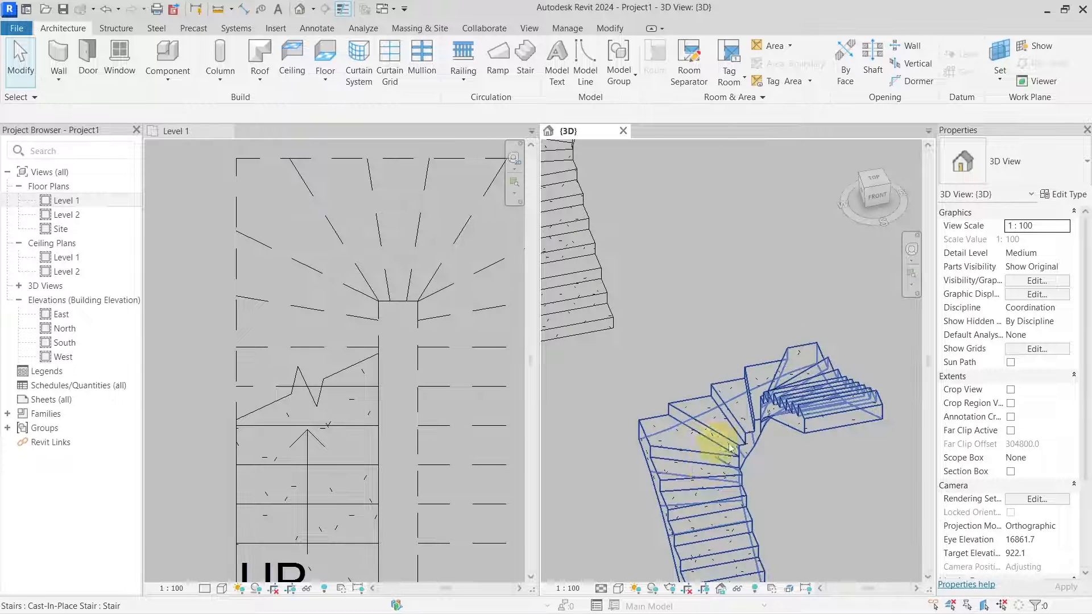
shift+middle_drag(739, 441, 683, 430)
scroll(775, 493, up, 3)
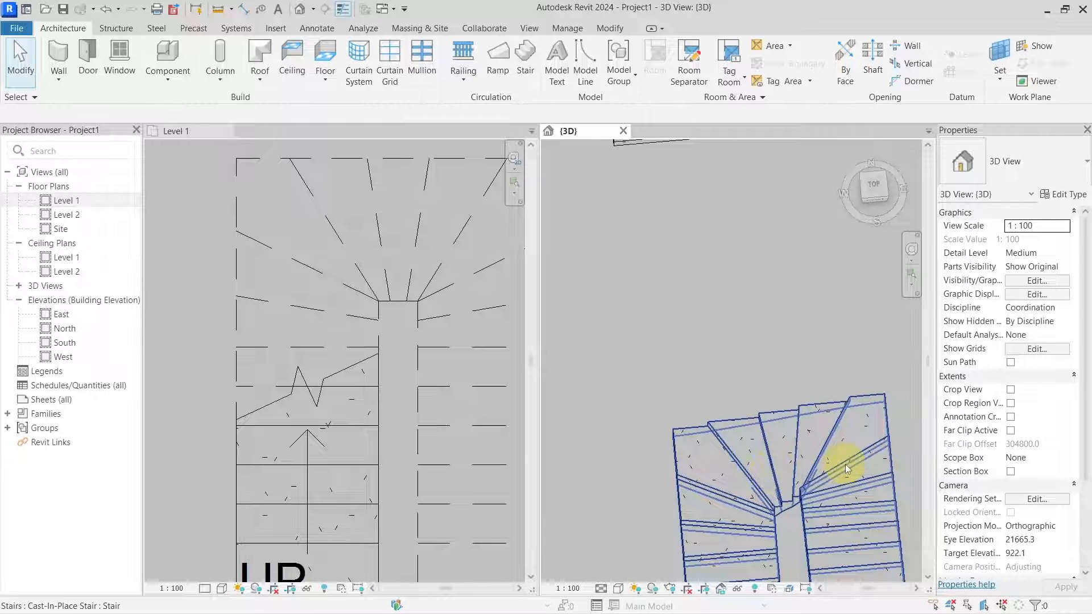
scroll(845, 464, down, 5)
middle_drag(841, 377, 632, 397)
scroll(632, 396, up, 4)
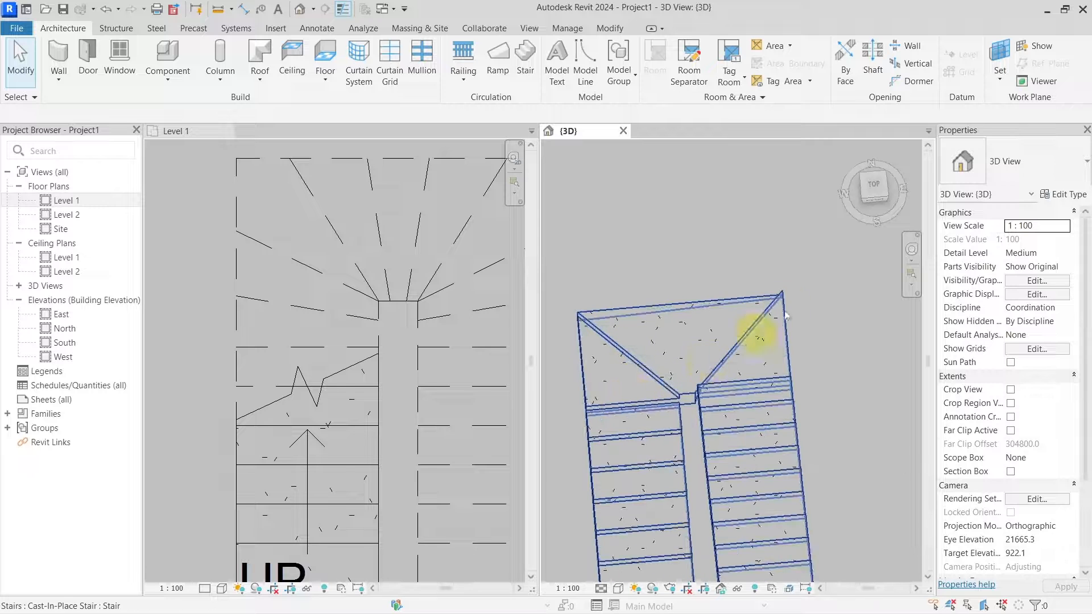
scroll(744, 420, down, 6)
scroll(833, 475, up, 1)
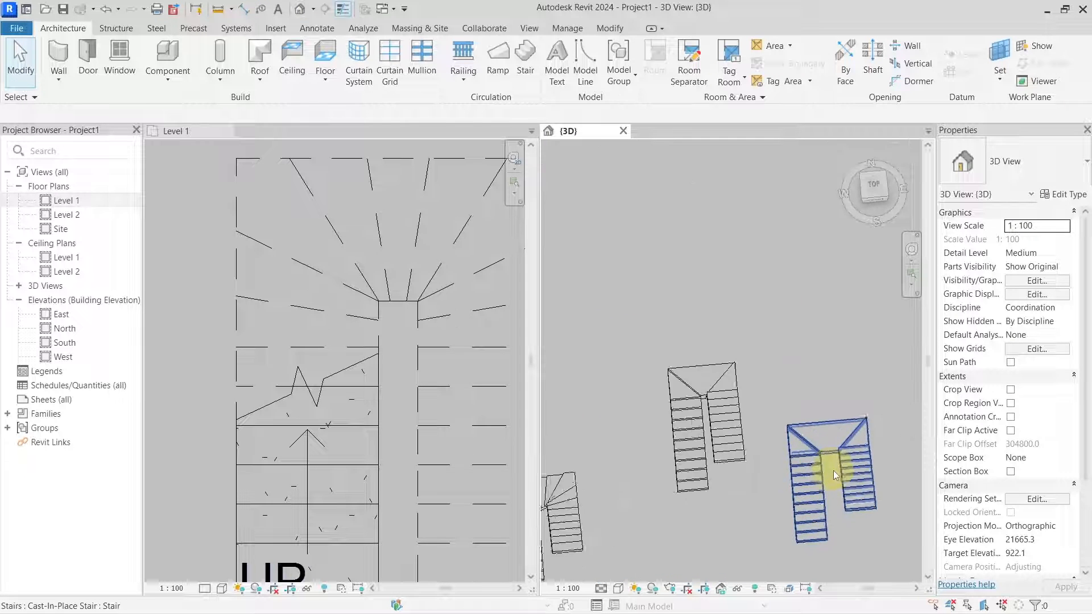
shift+middle_drag(833, 469, 724, 390)
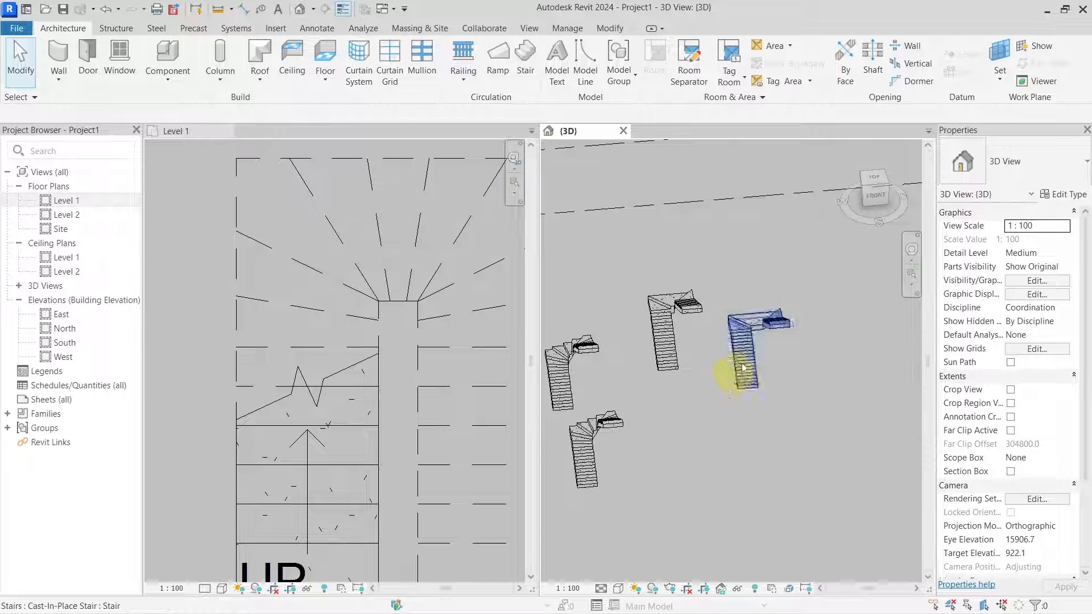
scroll(744, 367, up, 2)
- Start a new stair in the Level 1 plan, with the empty area beside the U-shaped stair in view
click(207, 279)
scroll(315, 346, down, 3)
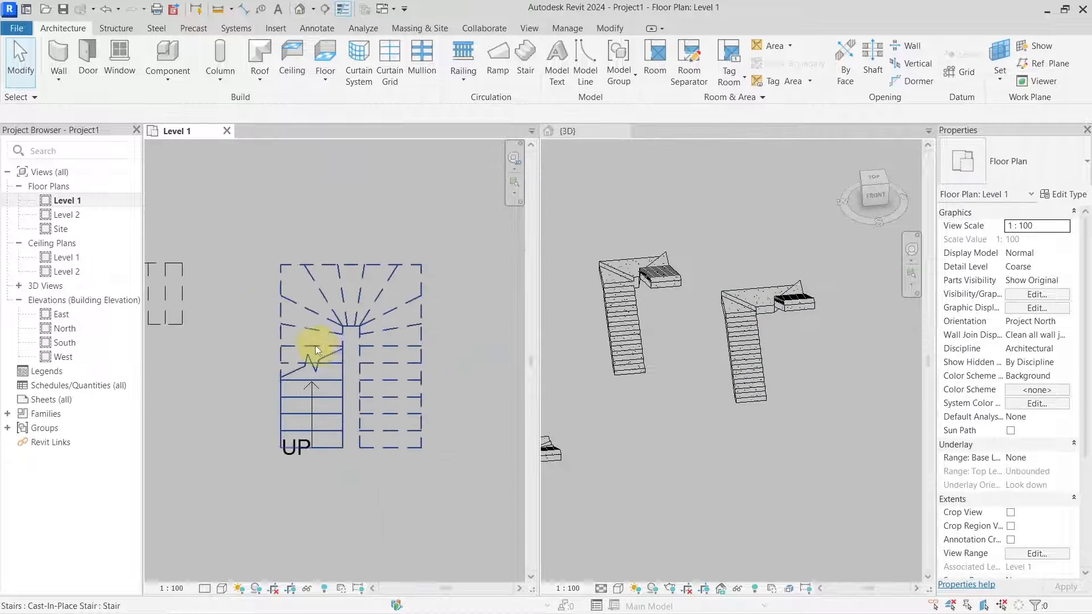
scroll(315, 346, down, 1)
middle_drag(441, 367, 232, 365)
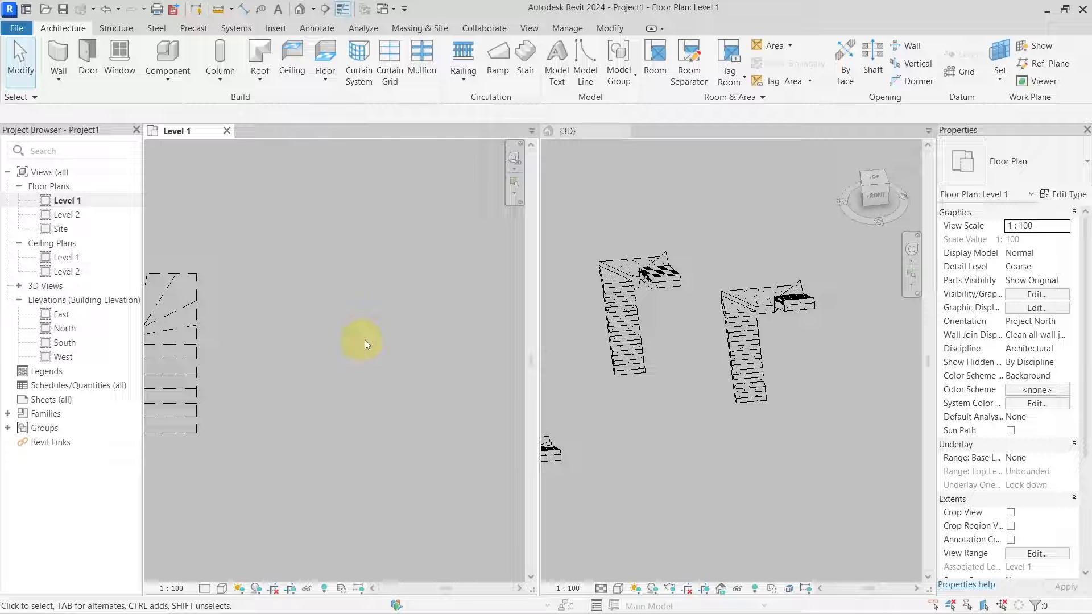
click(529, 64)
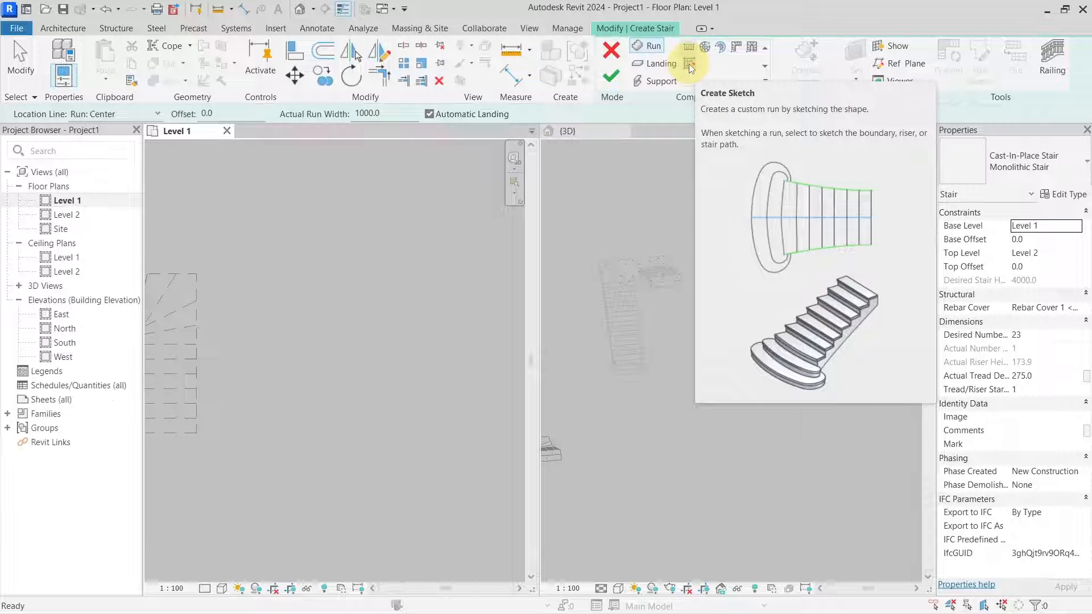
click(688, 64)
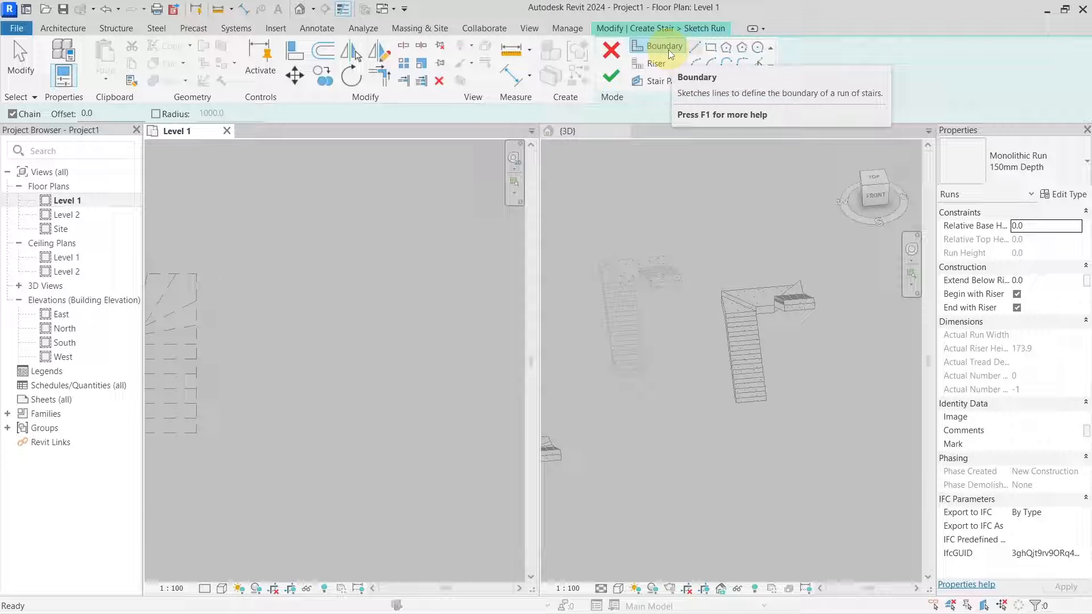
middle_drag(376, 414, 412, 408)
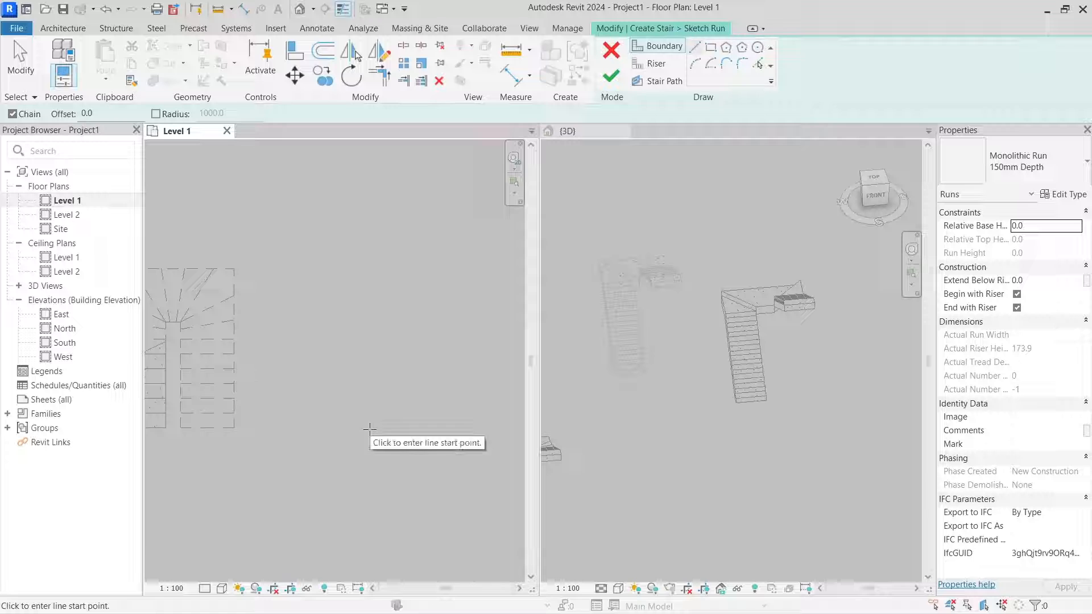
click(678, 173)
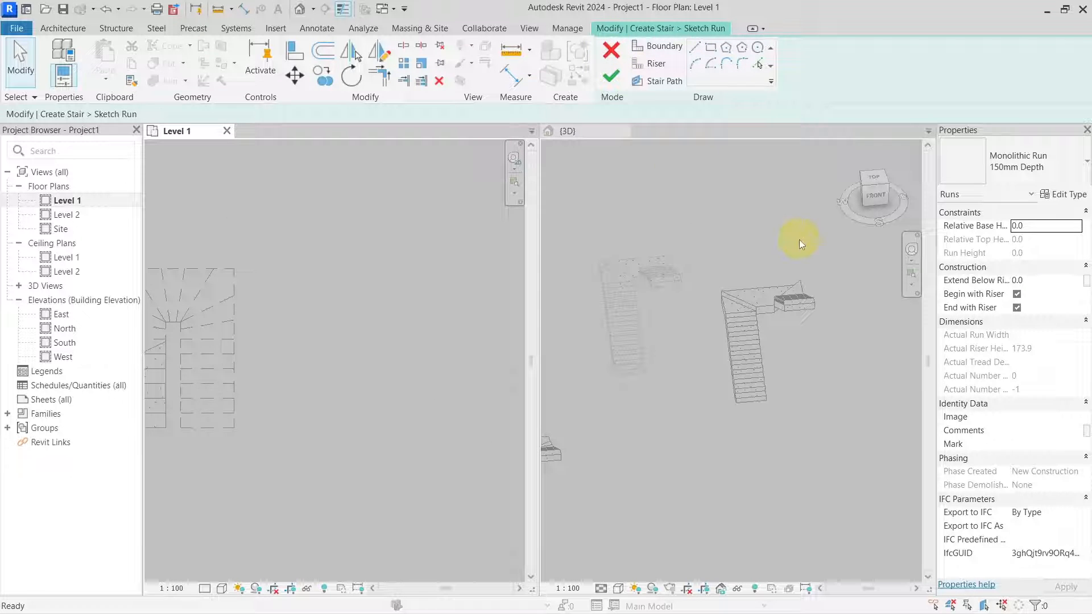
click(611, 75)
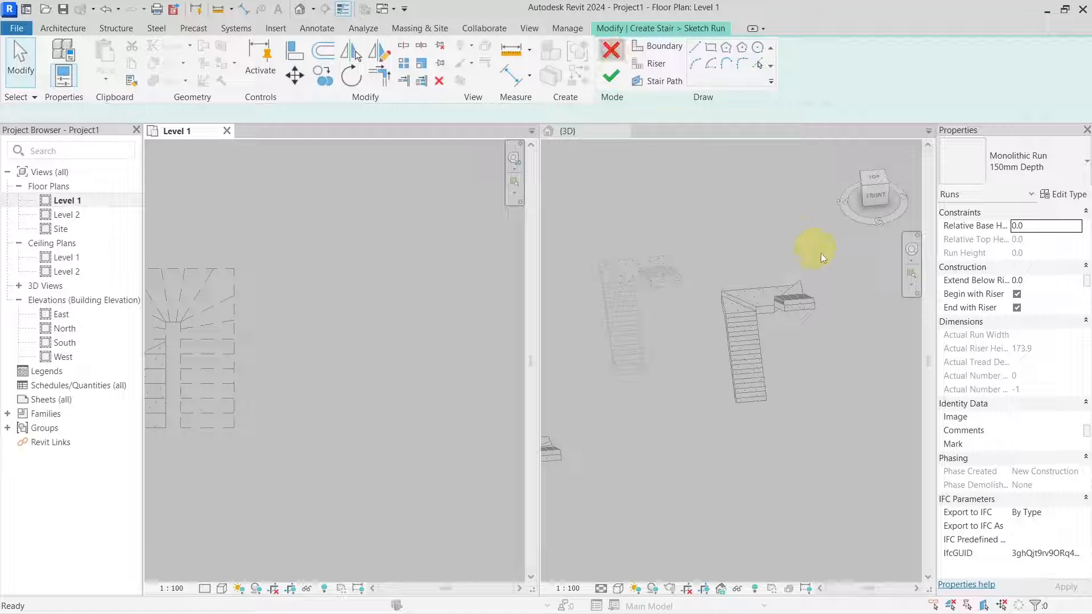
- Set the new stair's desired number of risers to 22, accept the riser height warning, and start a sketched run with boundary lines
click(1035, 337)
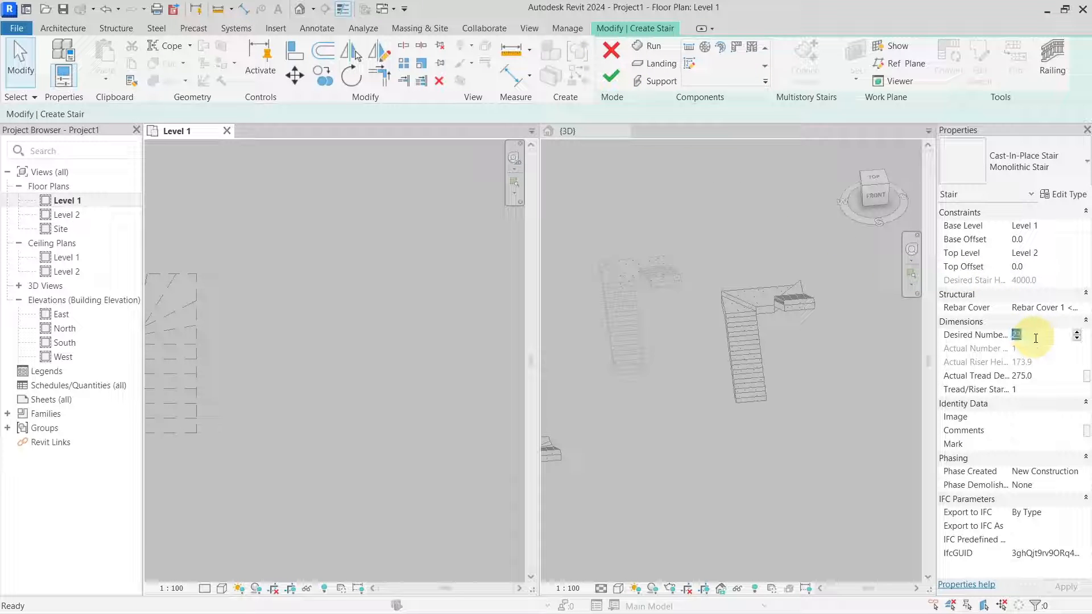
text(22)
click(958, 342)
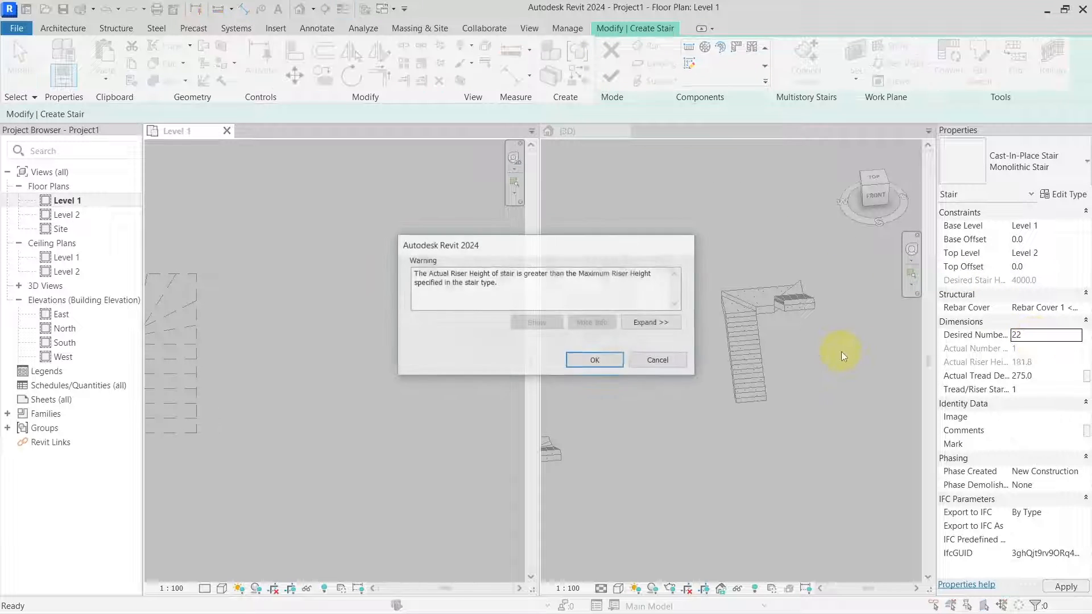
click(594, 358)
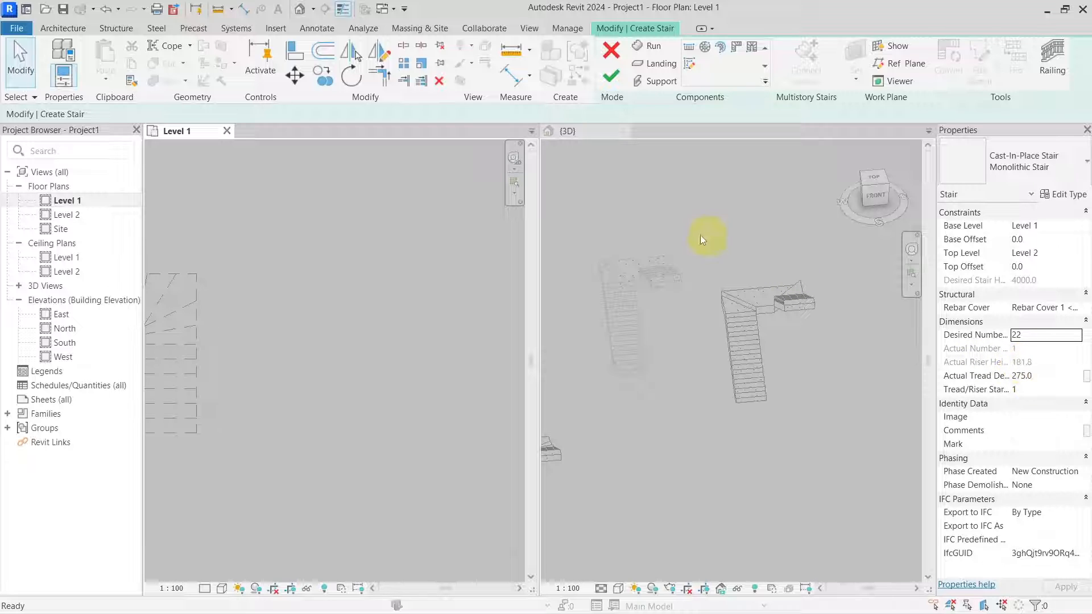
click(648, 46)
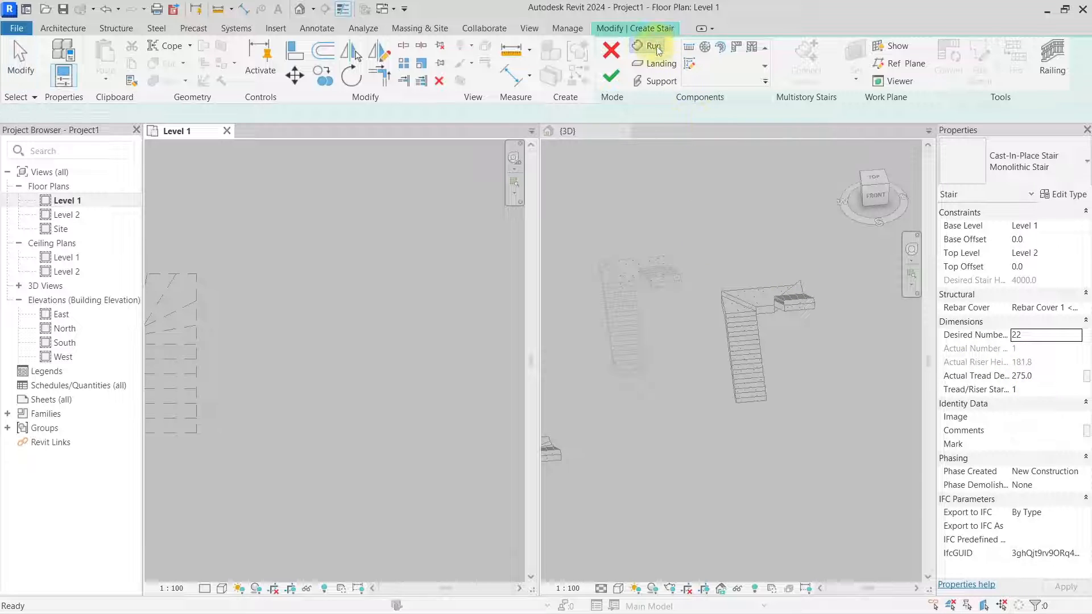
click(688, 63)
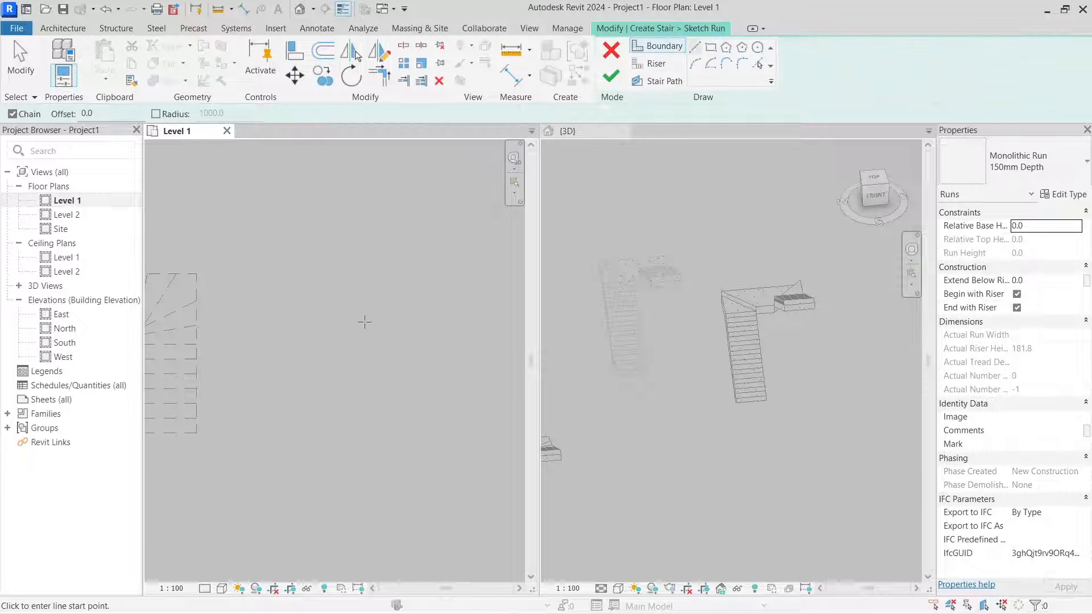
- Sketch the left outer boundary of the run upward as a 3000 mm line continued by a 1000 mm line
middle_drag(369, 324, 413, 323)
scroll(376, 398, up, 2)
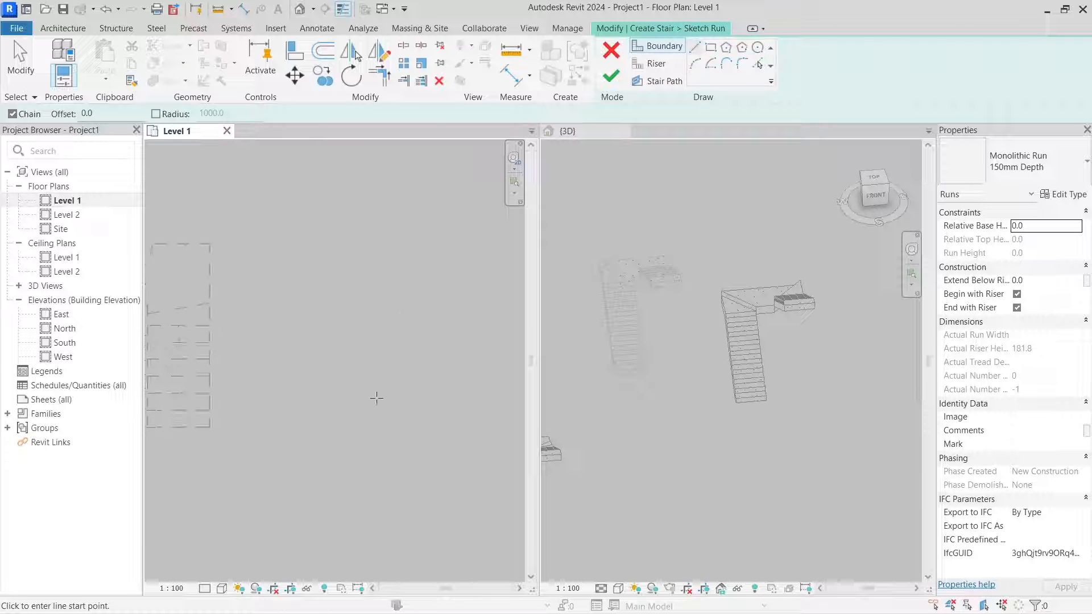
click(348, 432)
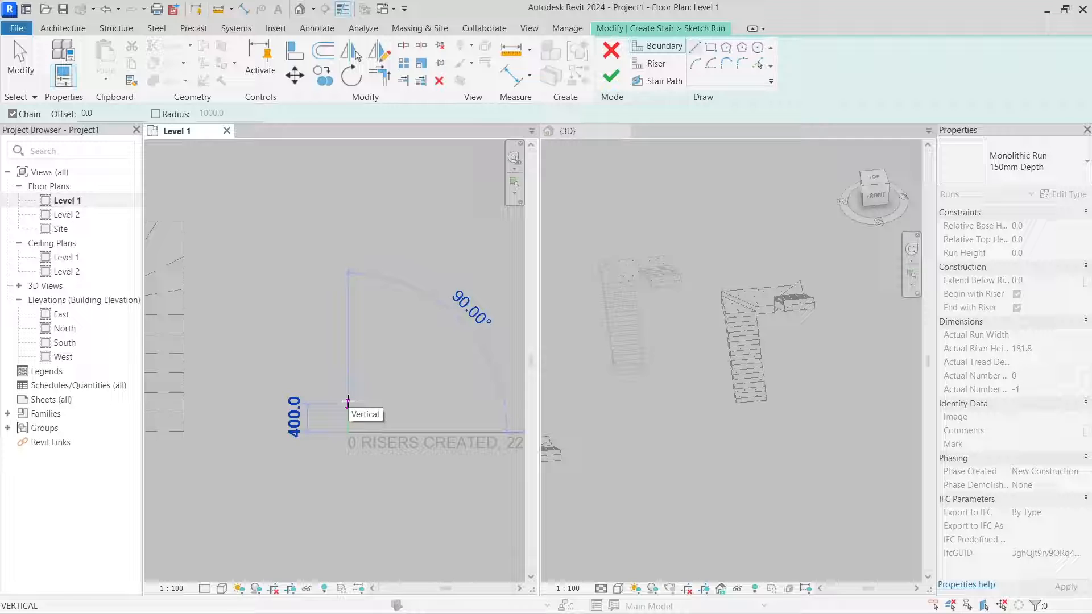
text(3000)
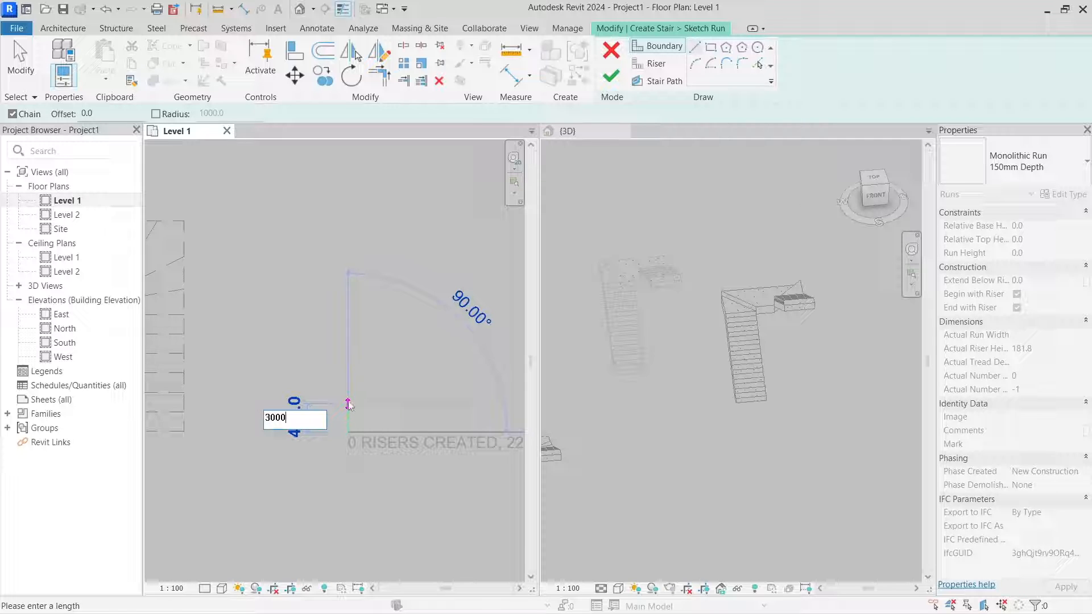
key(Return)
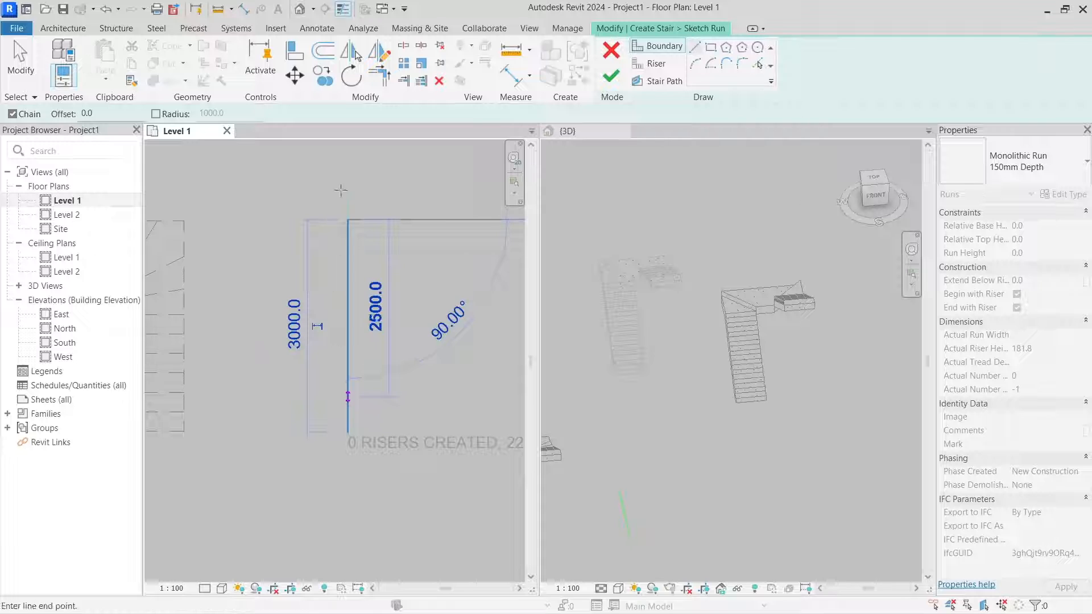
text(100)
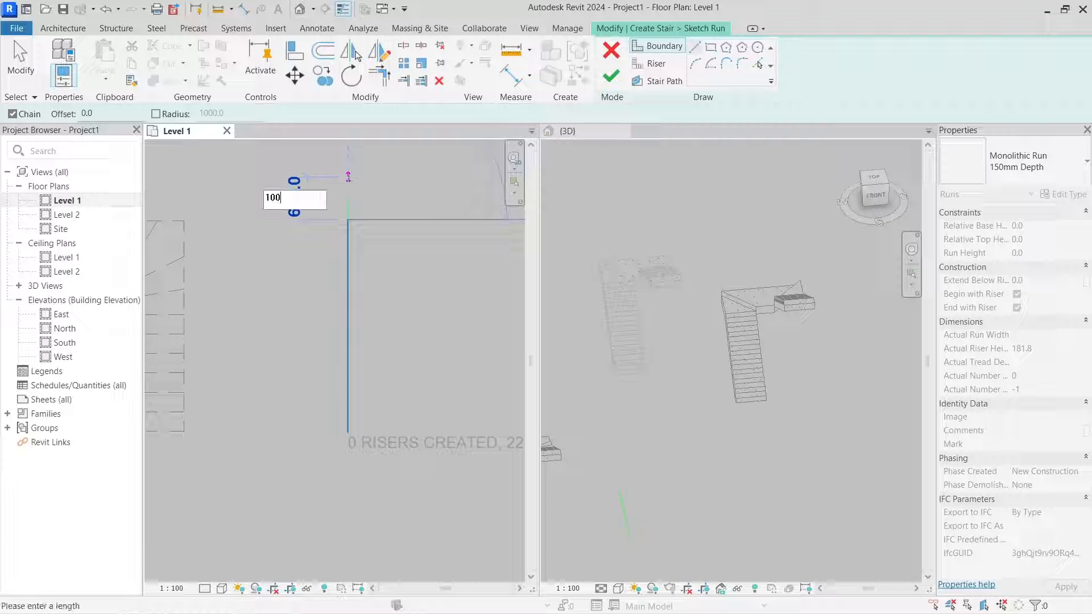
text(0)
key(Return)
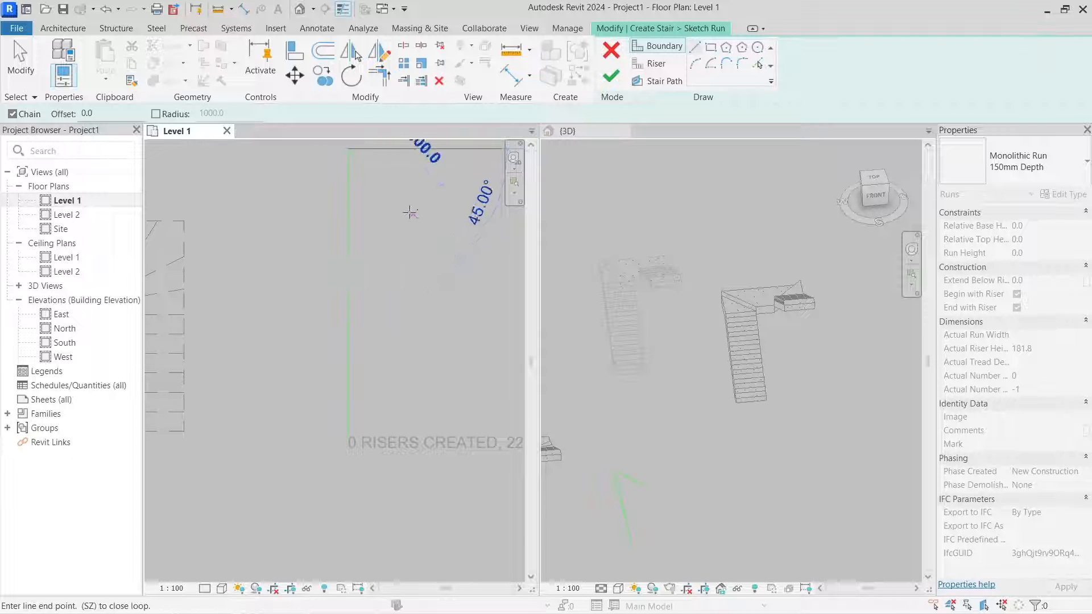
- Complete the outer boundary with a 2200 mm top line and a 4000 mm right line ending level with the start
middle_drag(394, 230, 314, 320)
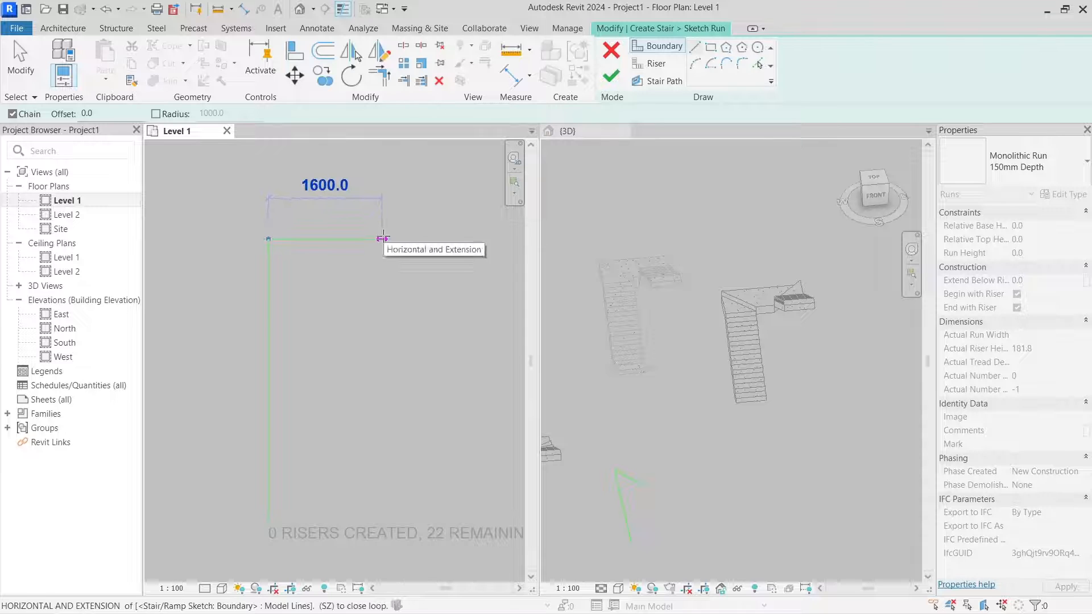
text(2200)
key(Return)
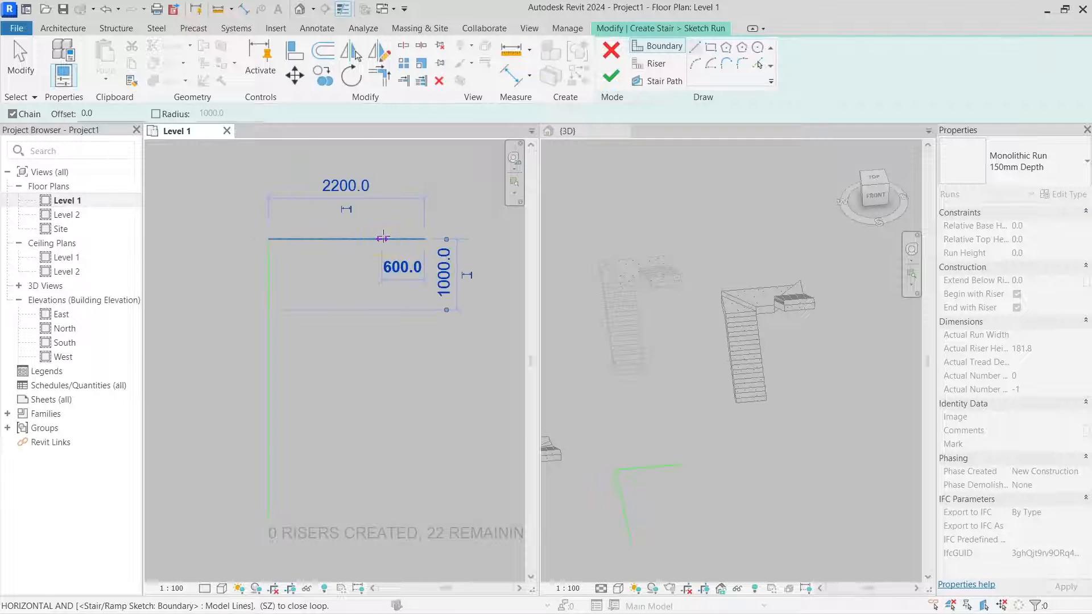
click(425, 520)
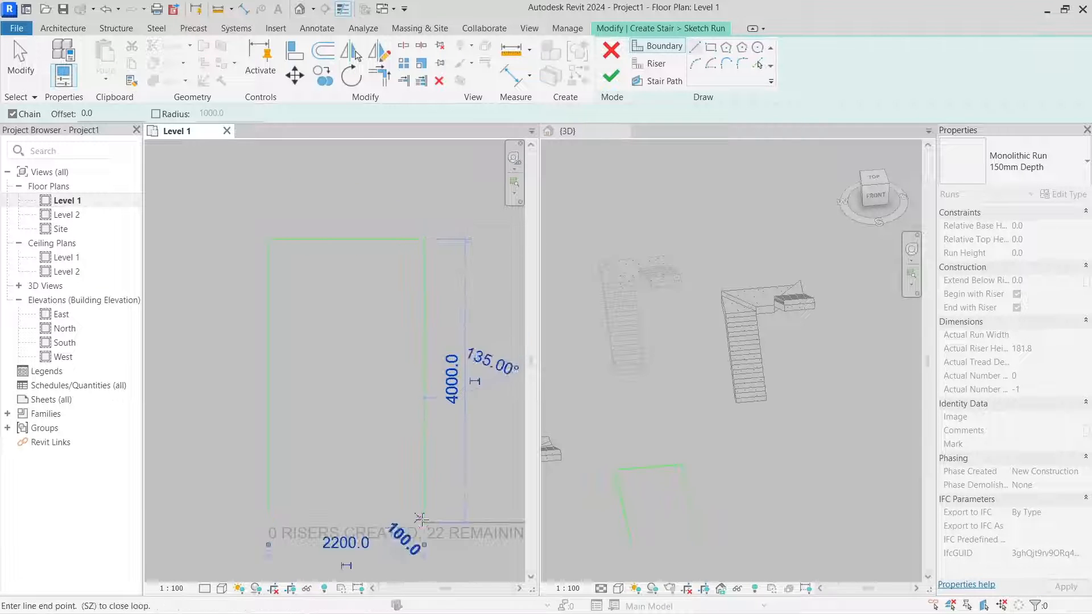
key(Escape)
key(Escape)
- Create inner boundary lines by offsetting the three sides of the outer boundary 1000 mm inward
click(756, 65)
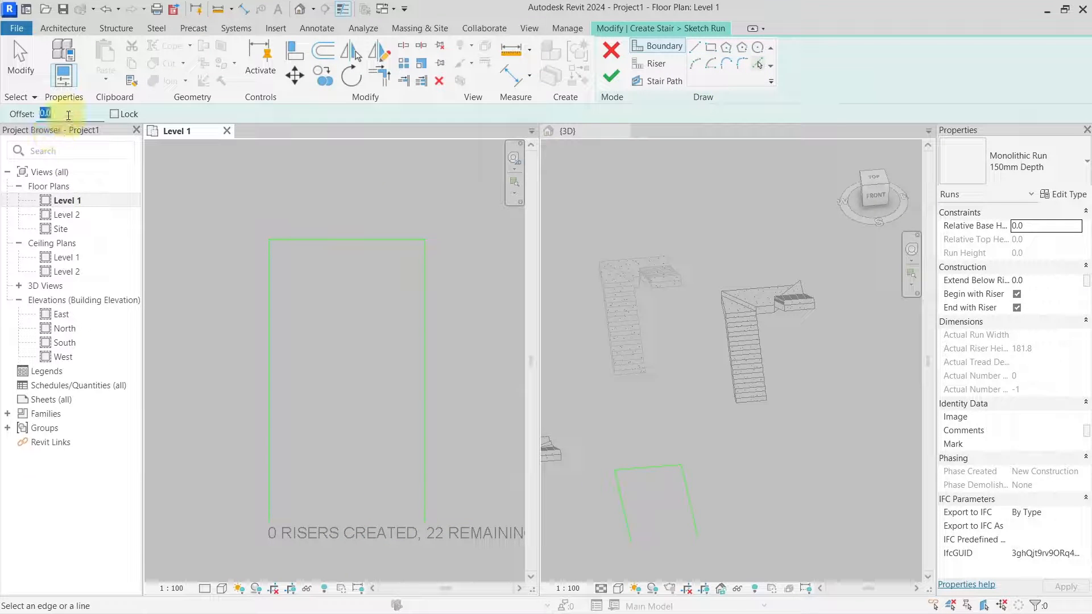
text(100)
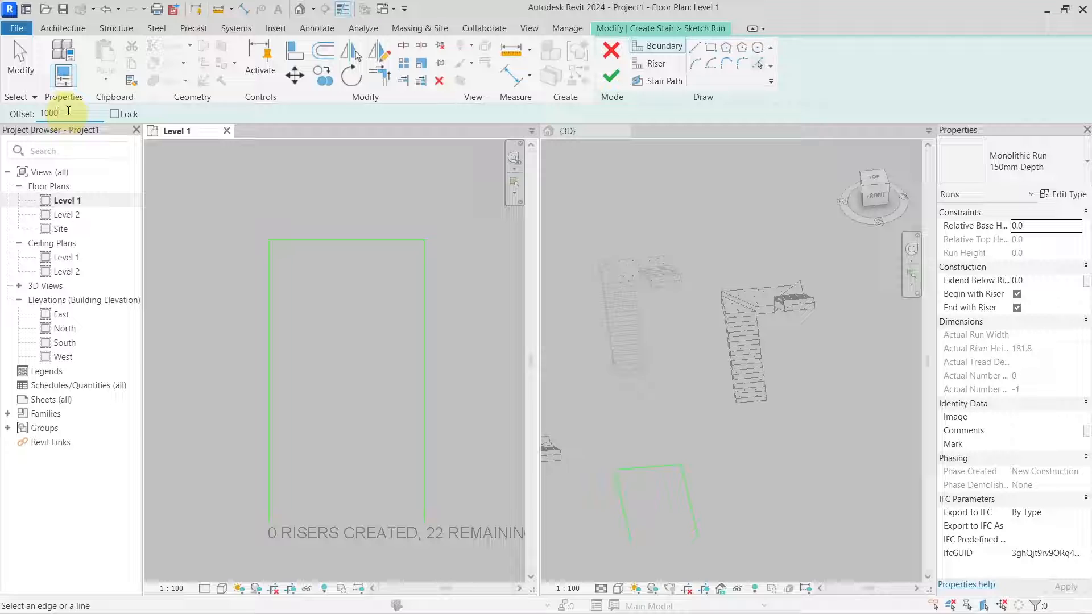
click(424, 417)
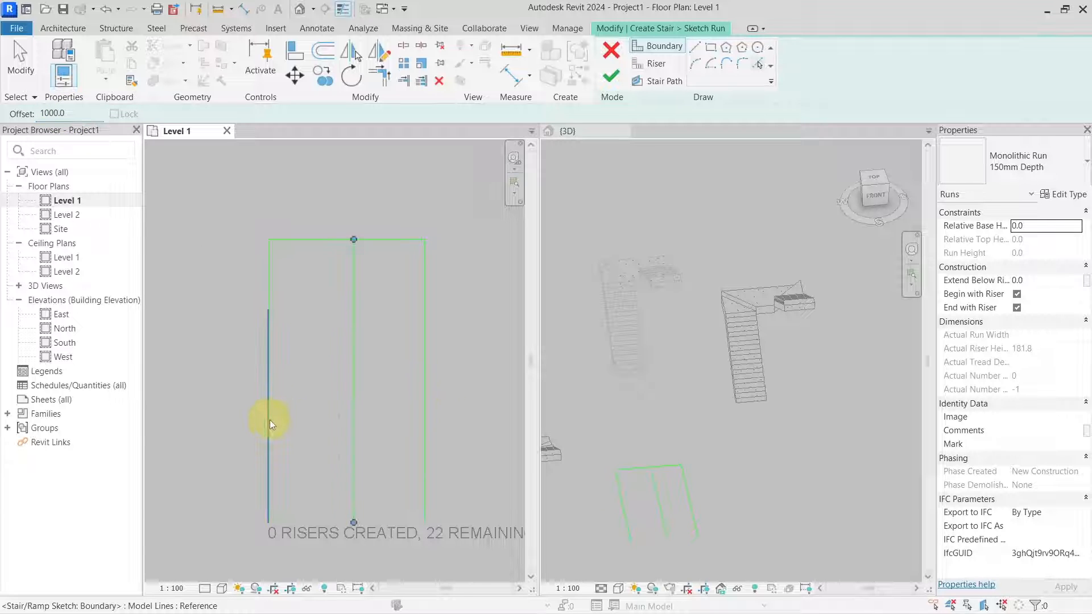
click(269, 420)
click(338, 245)
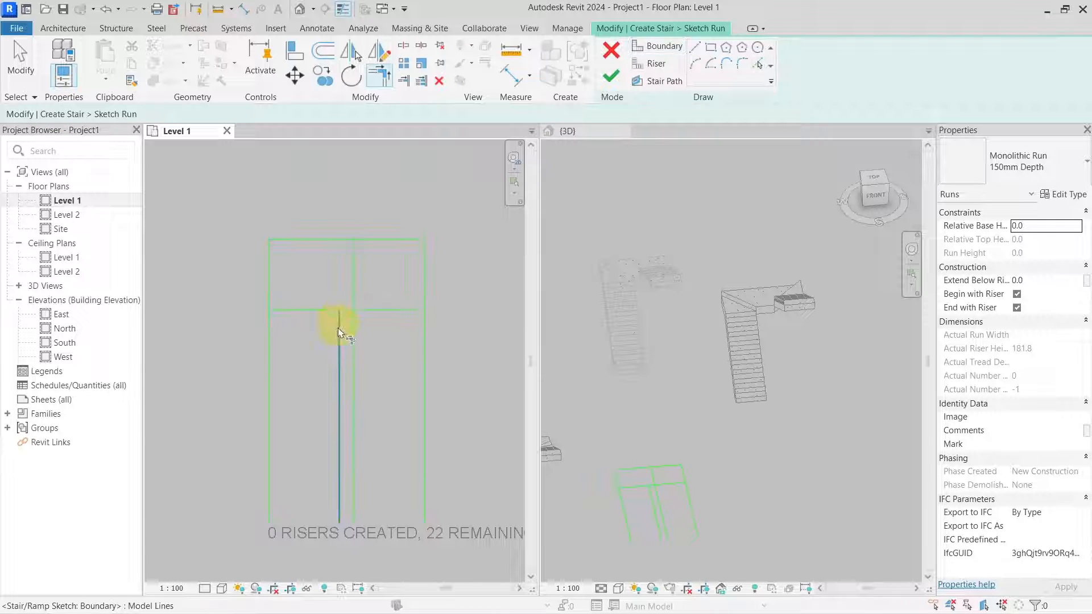
- Trim the inner boundary lines at their corners to form a narrow U-shaped inside boundary
click(348, 313)
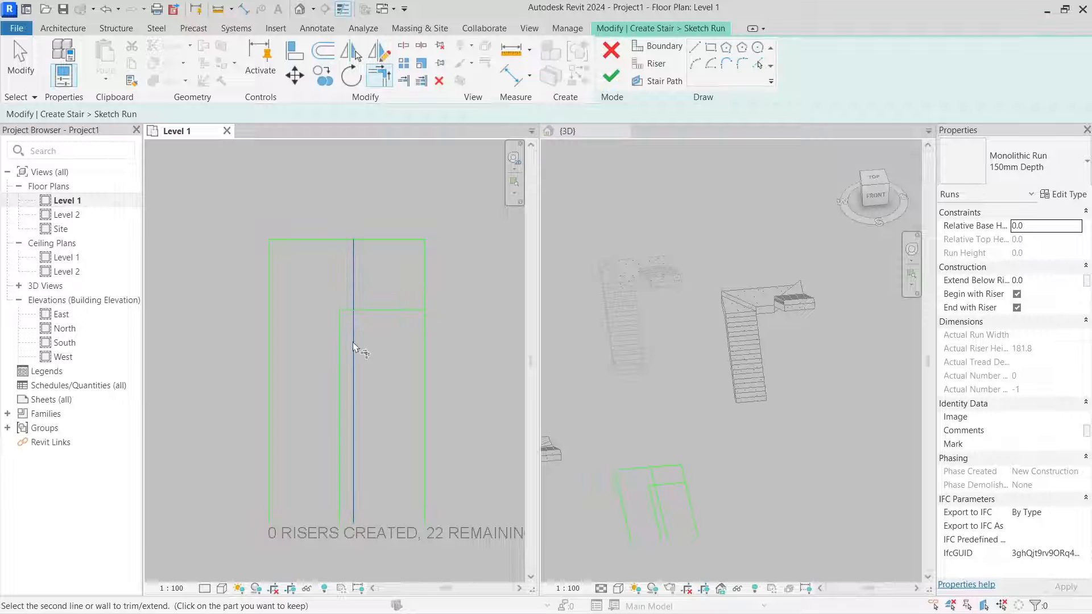
click(348, 312)
middle_drag(369, 346, 388, 299)
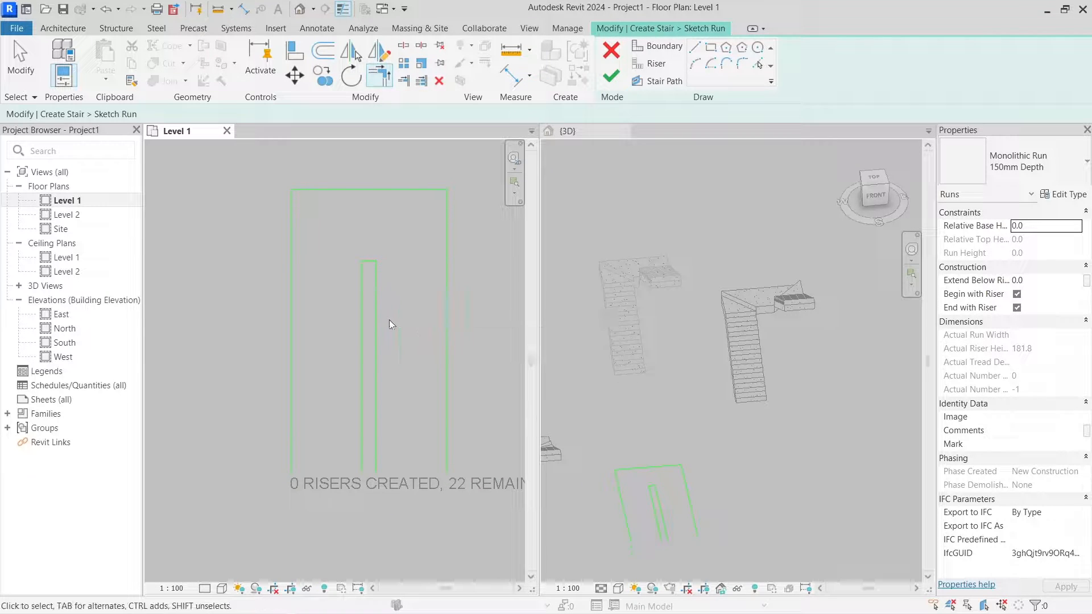
- Sketch the first riser line across the foot of the left flight, from the inner boundary to the outer boundary
scroll(389, 319, up, 1)
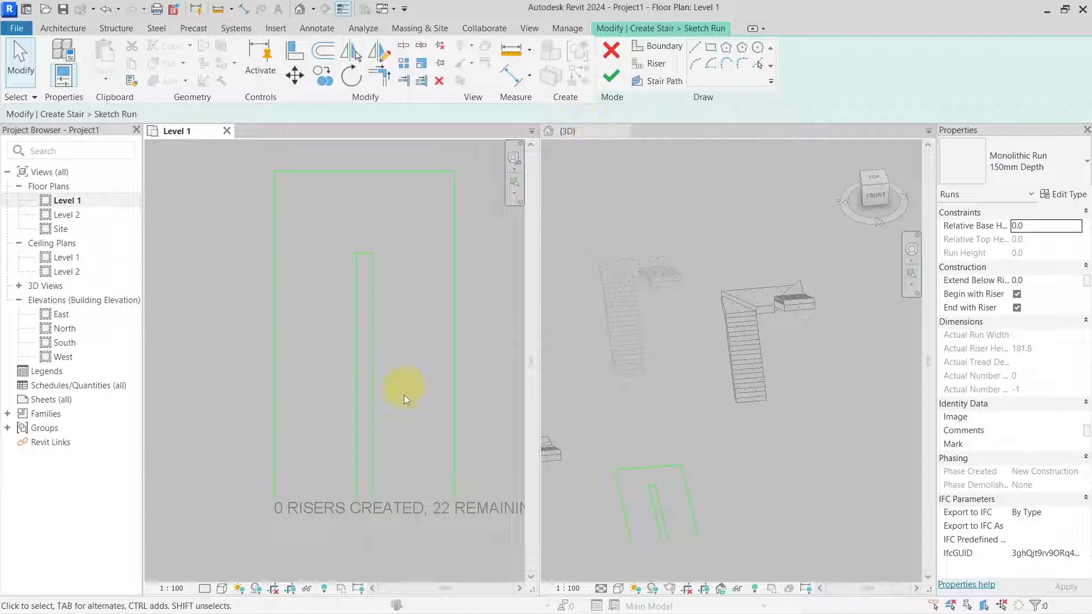
click(657, 66)
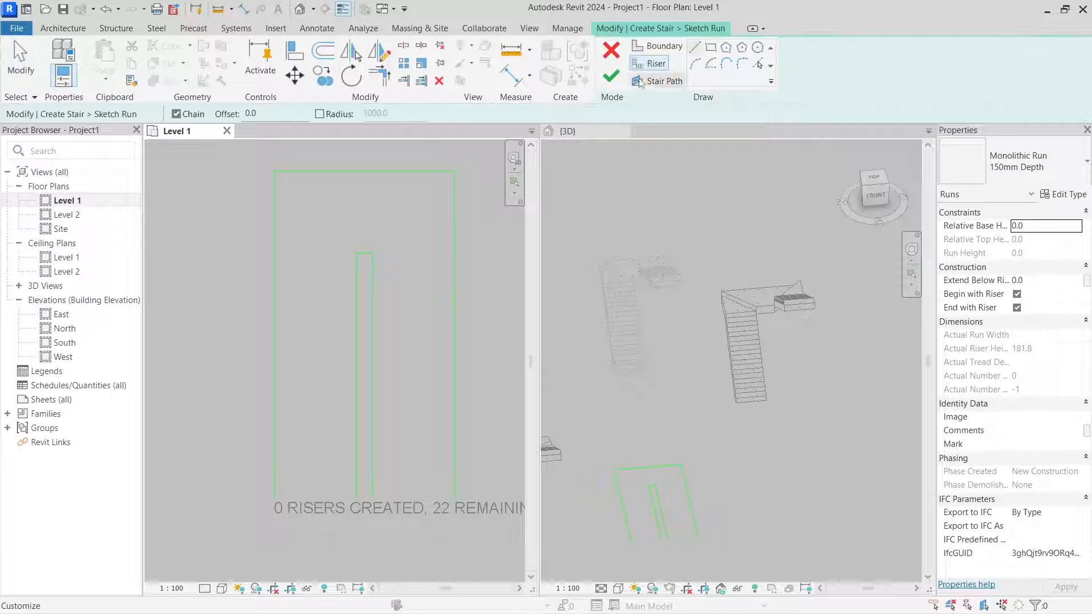
click(695, 50)
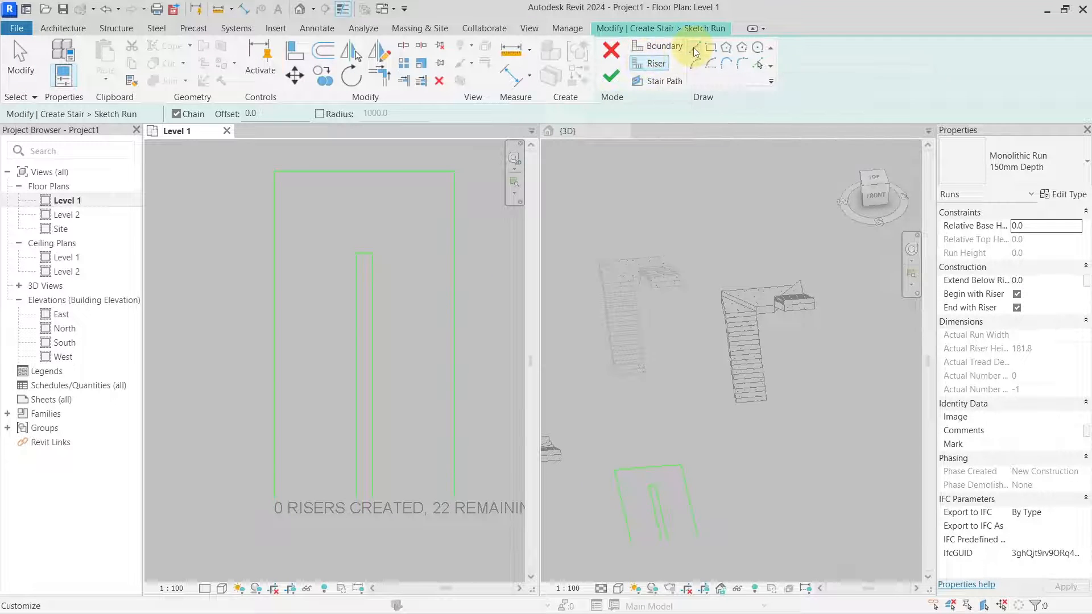
mouse_move(346, 574)
middle_down()
mouse_move(348, 469)
mouse_move(309, 475)
middle_up()
click(391, 471)
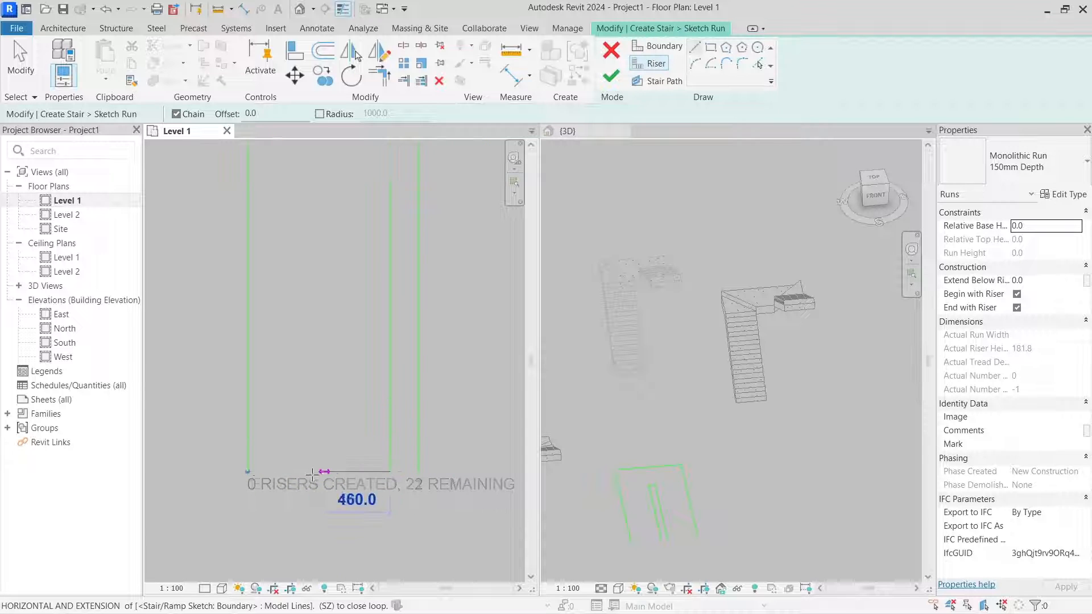
click(248, 471)
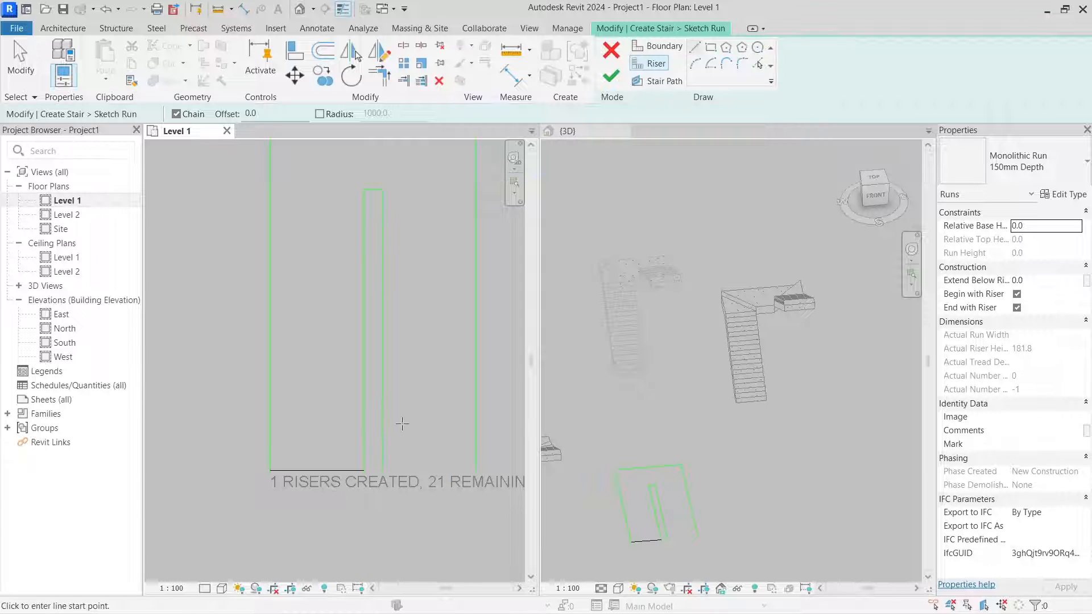
scroll(403, 506, down, 1)
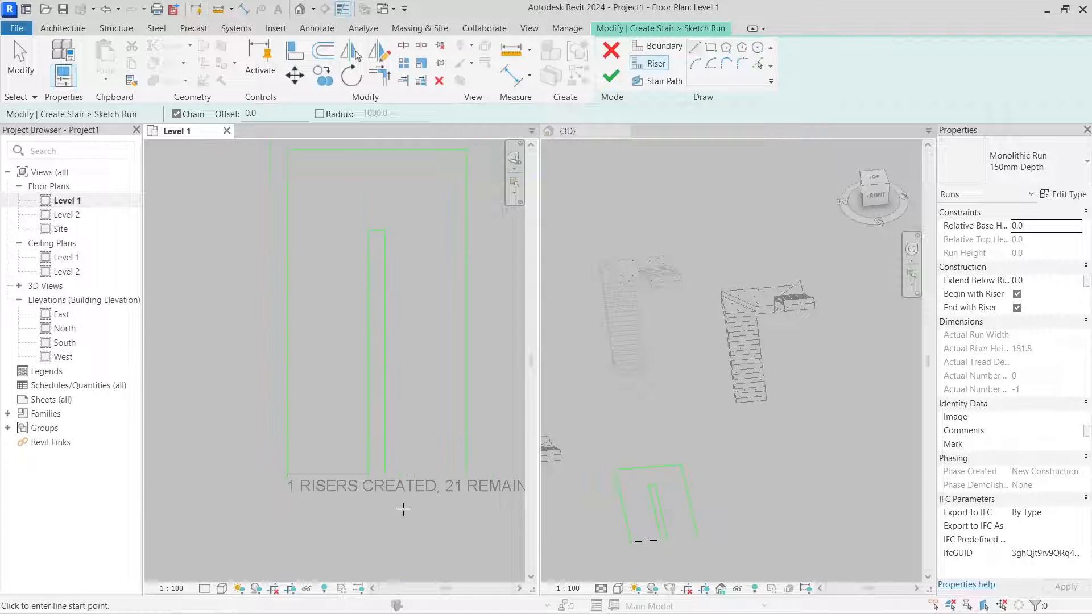
middle_drag(408, 516, 356, 488)
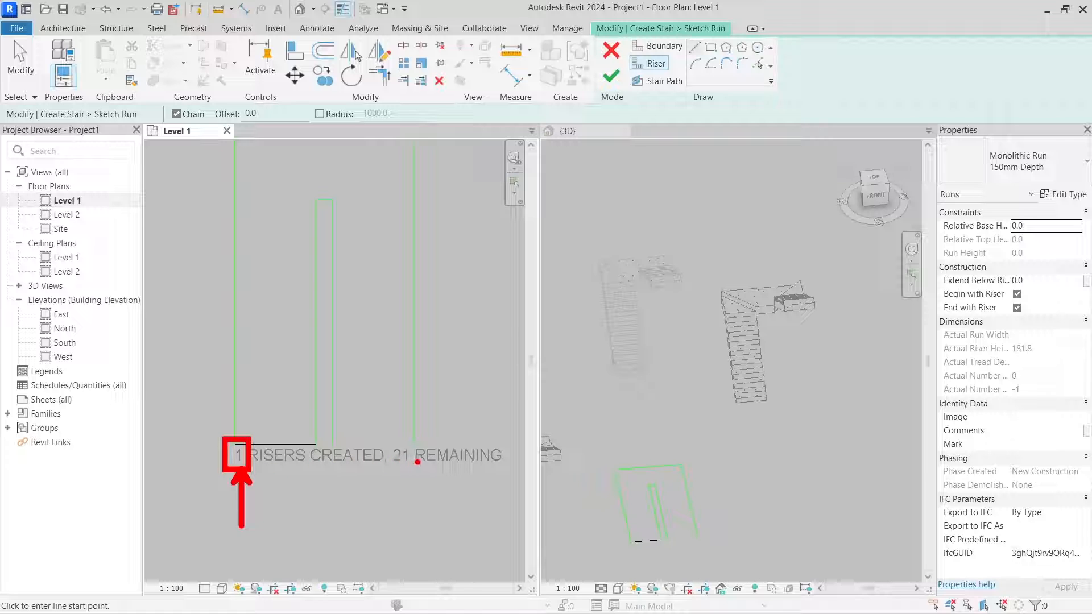
key(Escape)
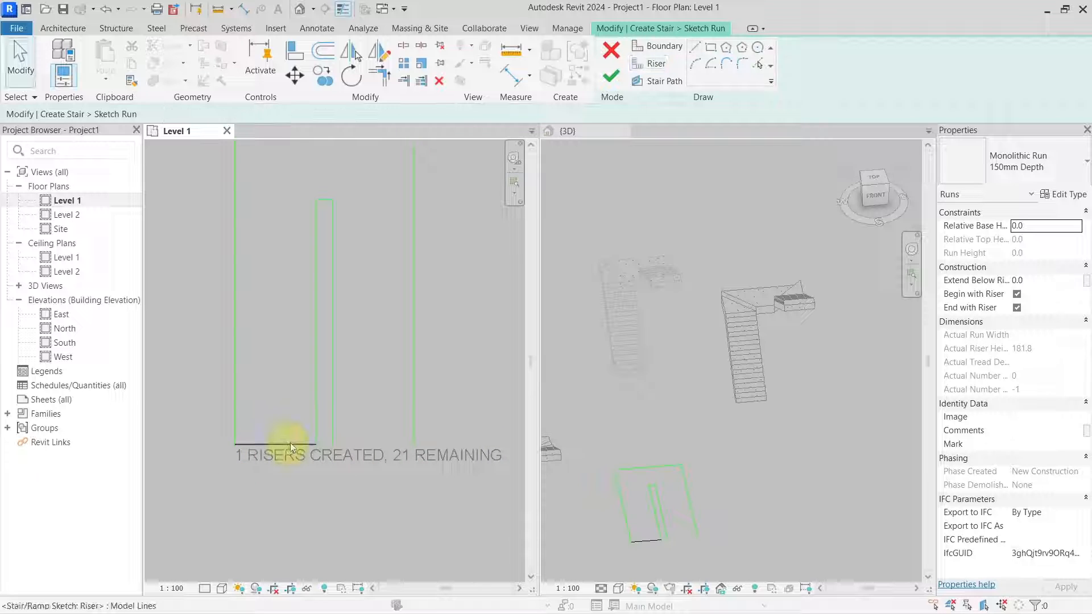
- Copy the first riser 300 mm up the left flight with multiple copying enabled
click(290, 443)
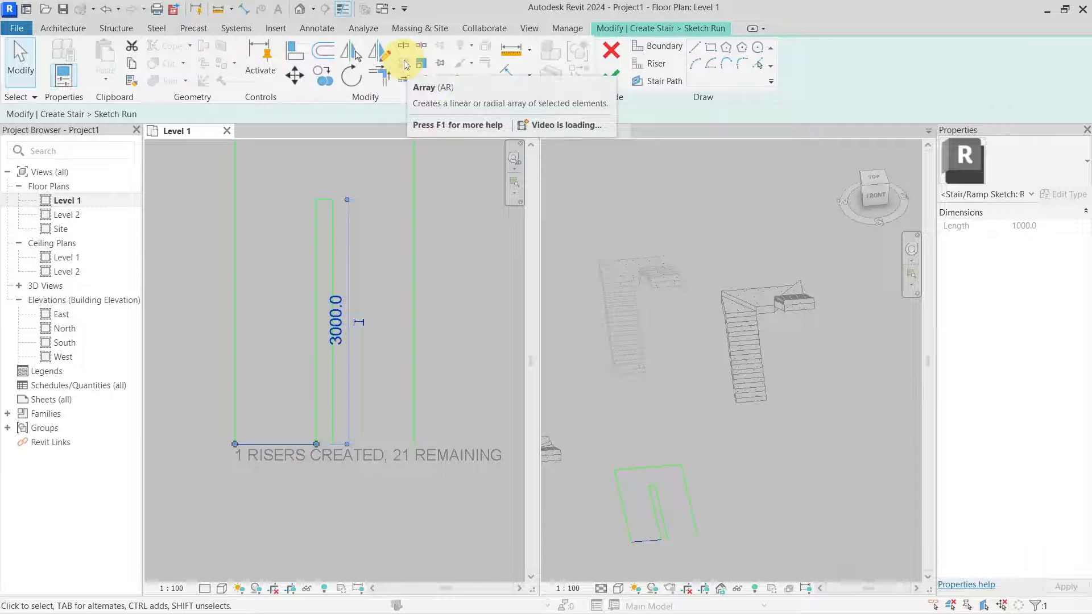
click(329, 408)
key(c)
key(o)
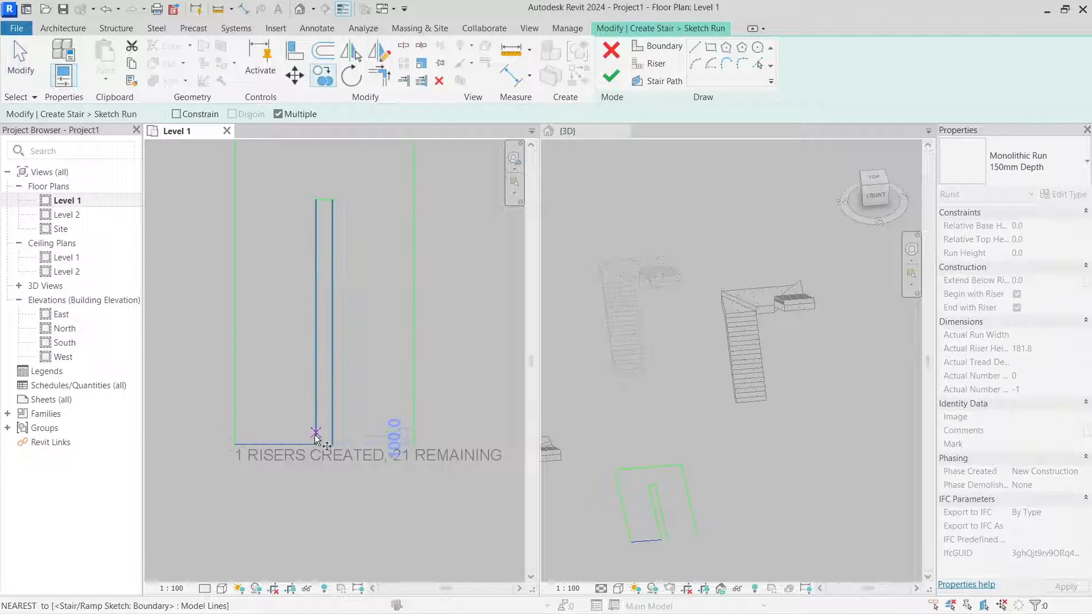
click(316, 443)
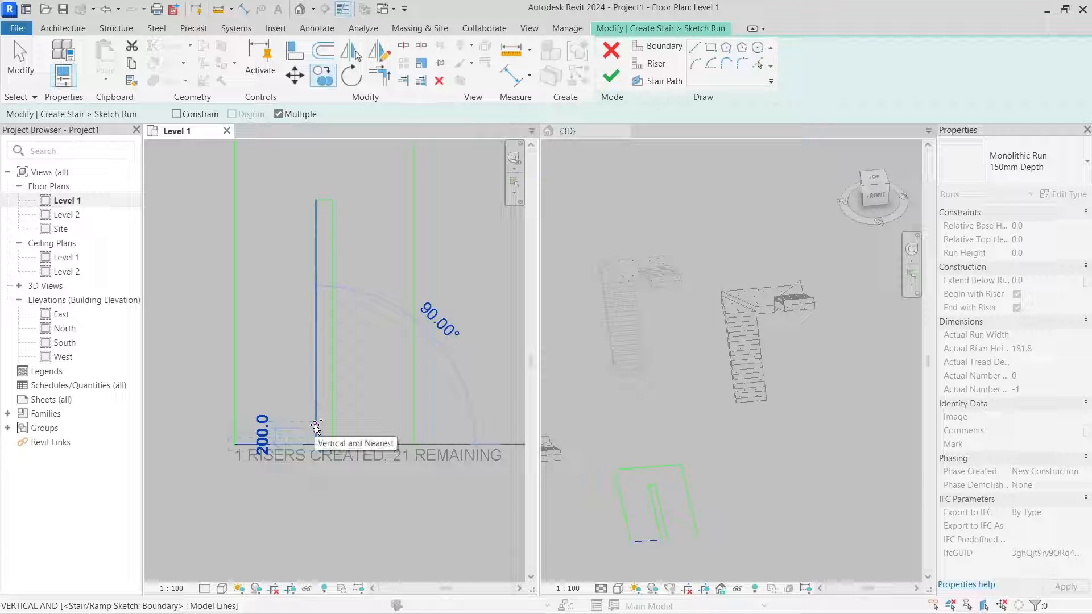
text(300)
key(Return)
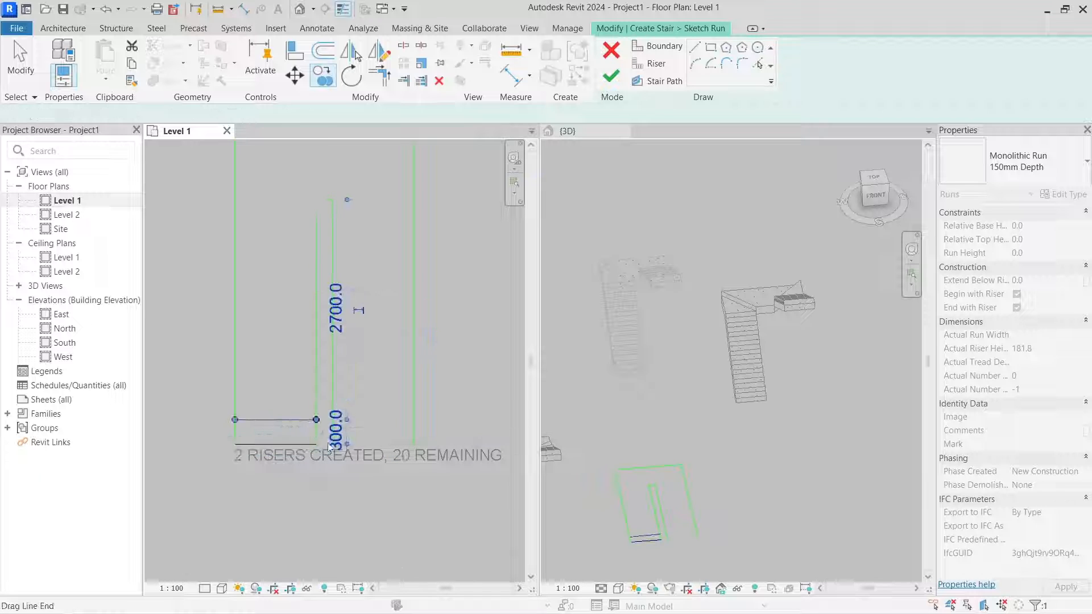
- Copy the second riser nine more times at 300 mm spacing, up to the end of the inner boundary
click(302, 445)
click(301, 419)
key(c)
key(c)
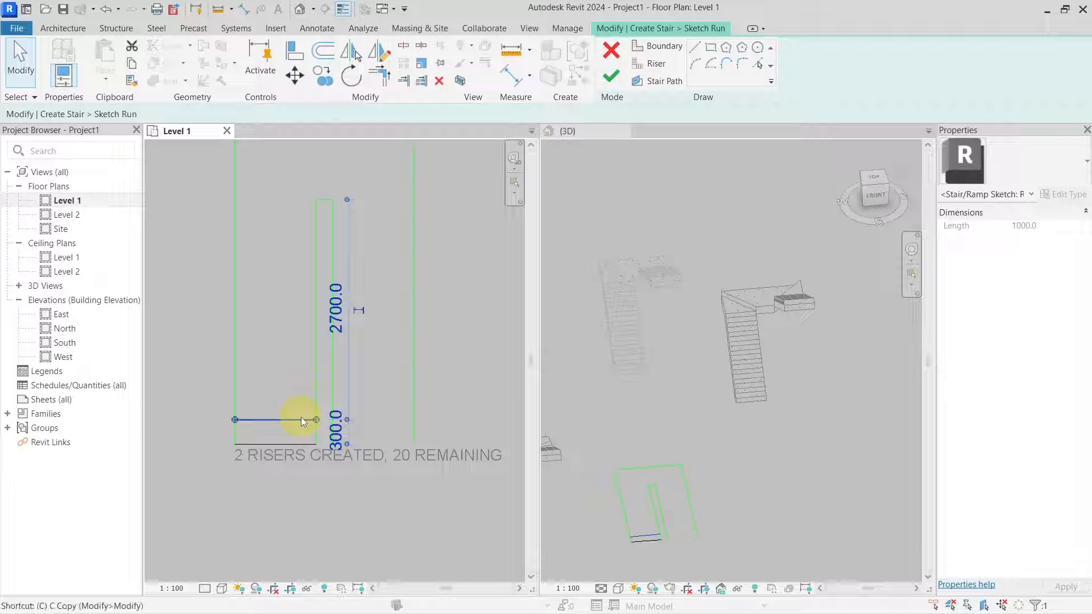
click(316, 444)
click(316, 420)
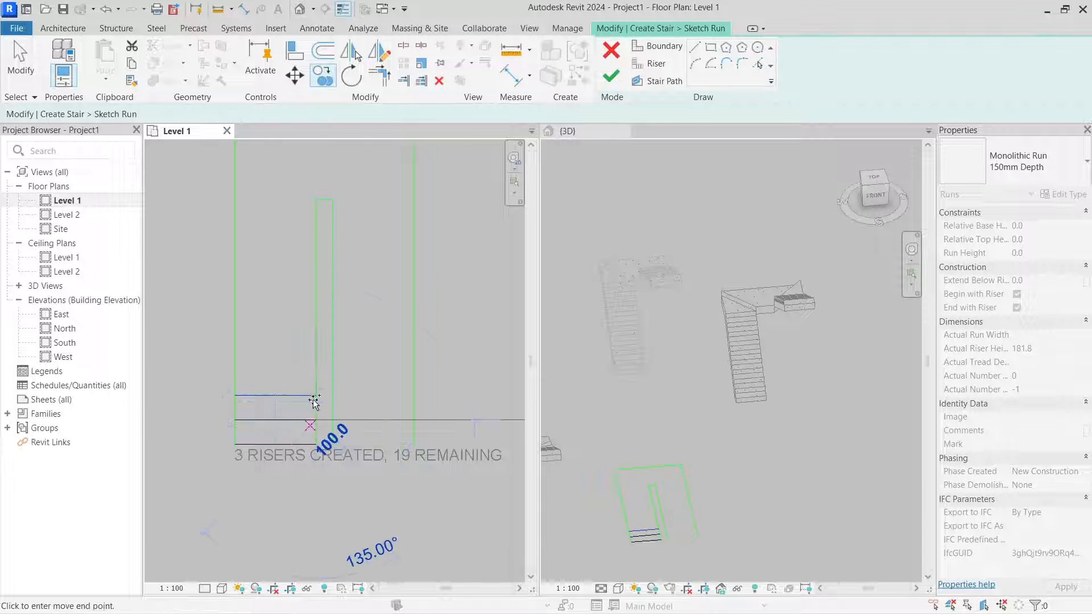
click(316, 395)
click(316, 371)
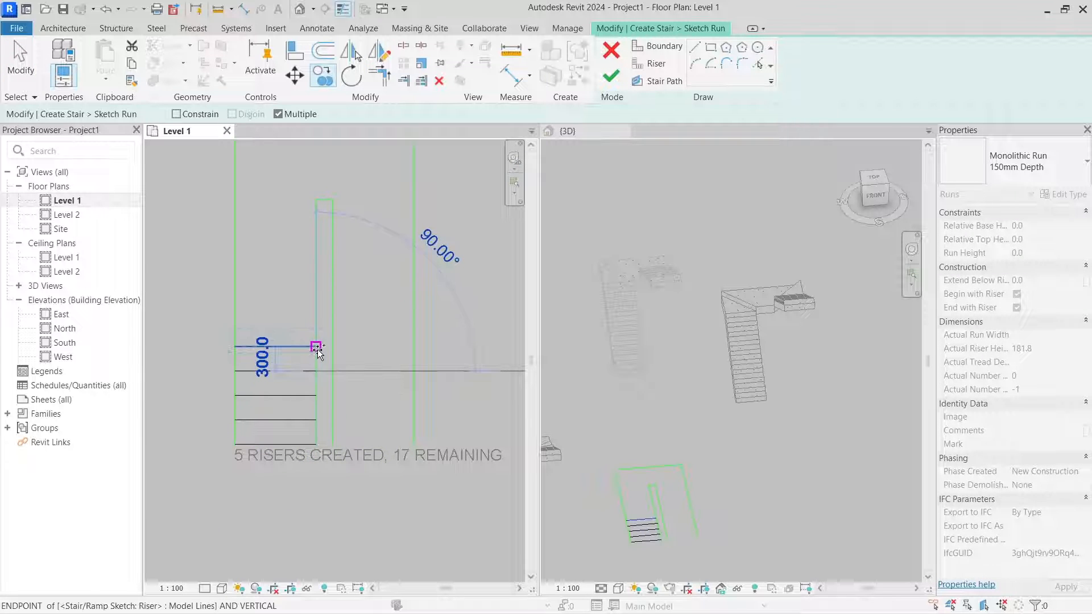
click(316, 347)
click(316, 322)
click(316, 297)
click(316, 273)
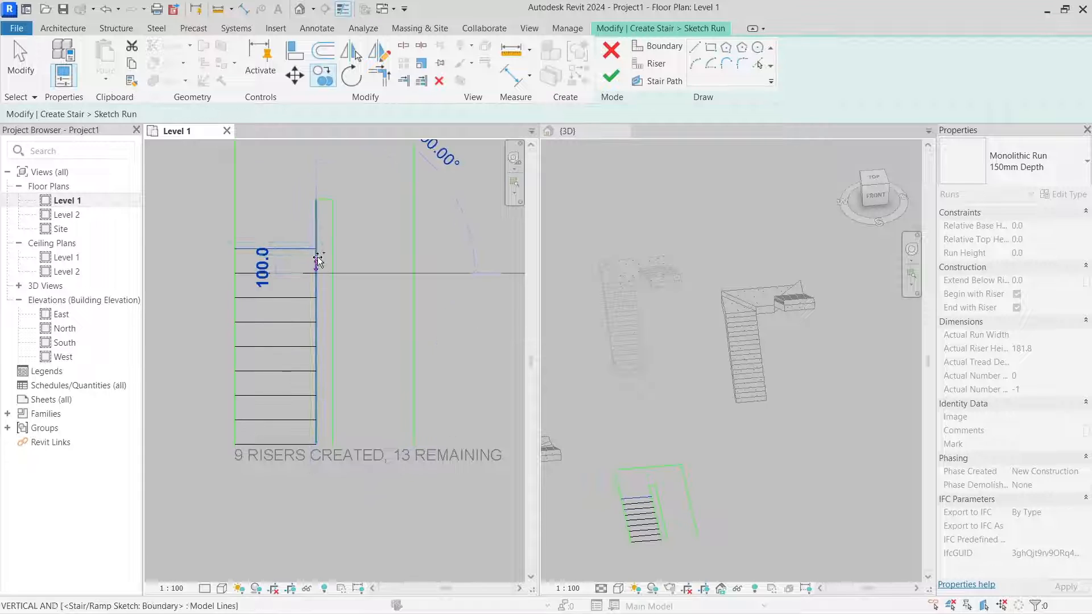
click(316, 249)
click(316, 224)
key(Escape)
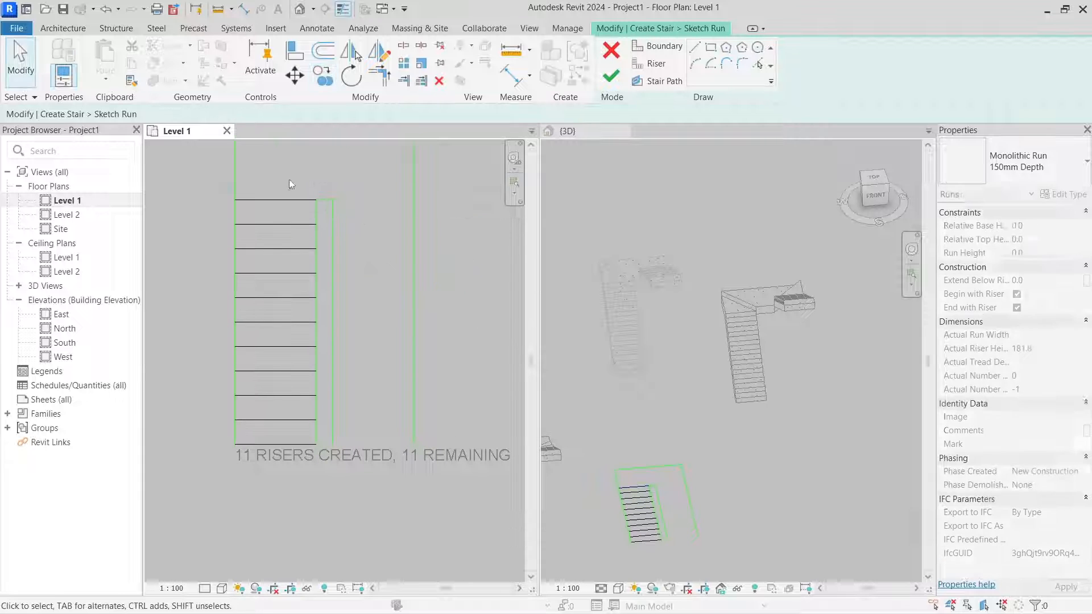
- Delete the lowest riser line of the left flight
mouse_move(289, 175)
mouse_down()
mouse_move(253, 316)
mouse_move(258, 428)
mouse_up()
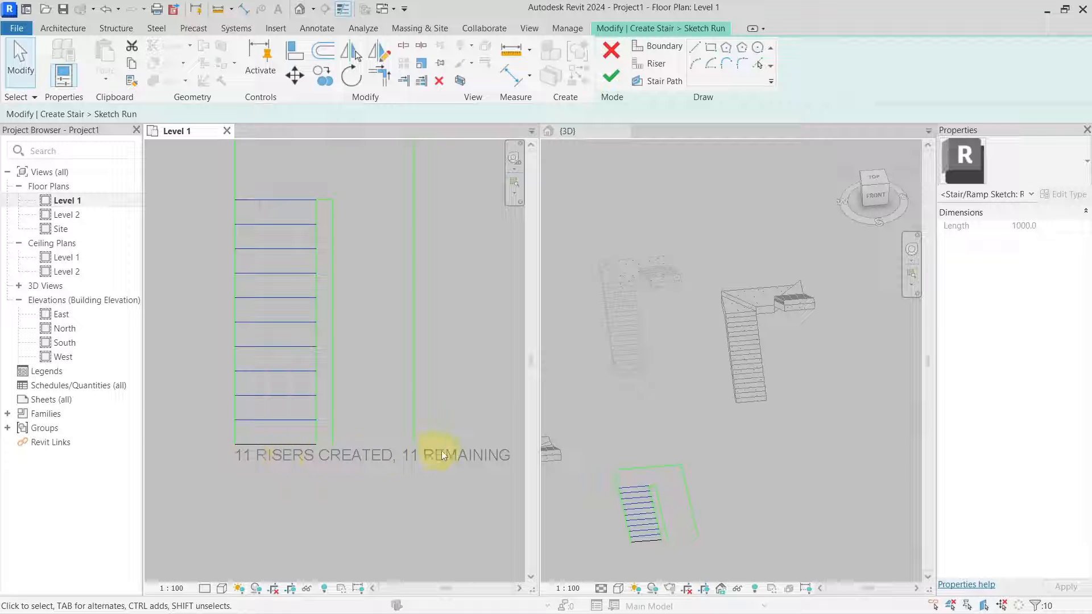
middle_drag(381, 354, 391, 400)
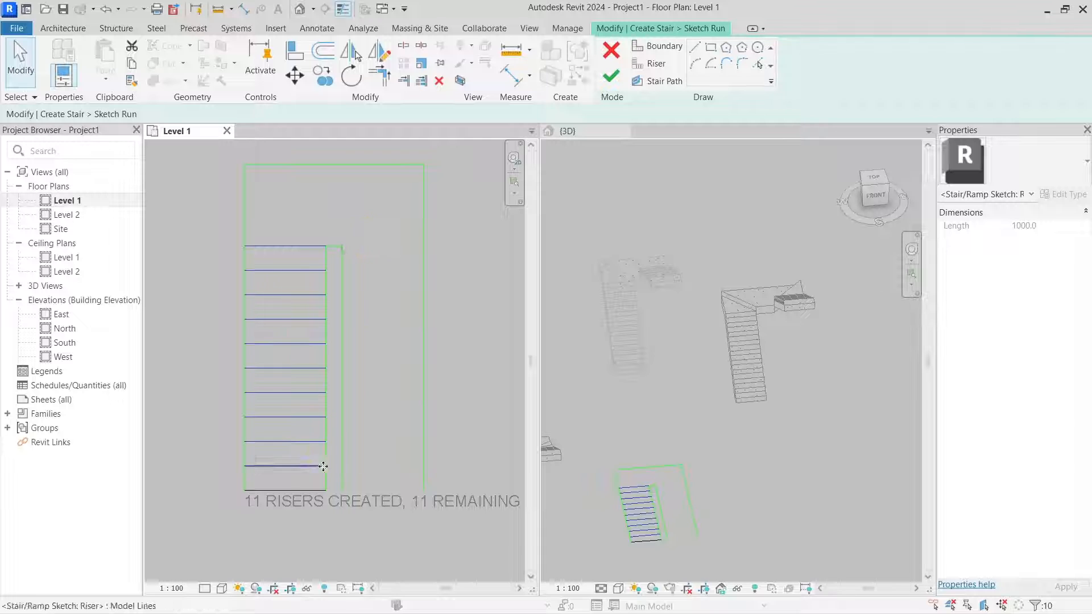
click(289, 493)
click(290, 490)
key(Delete)
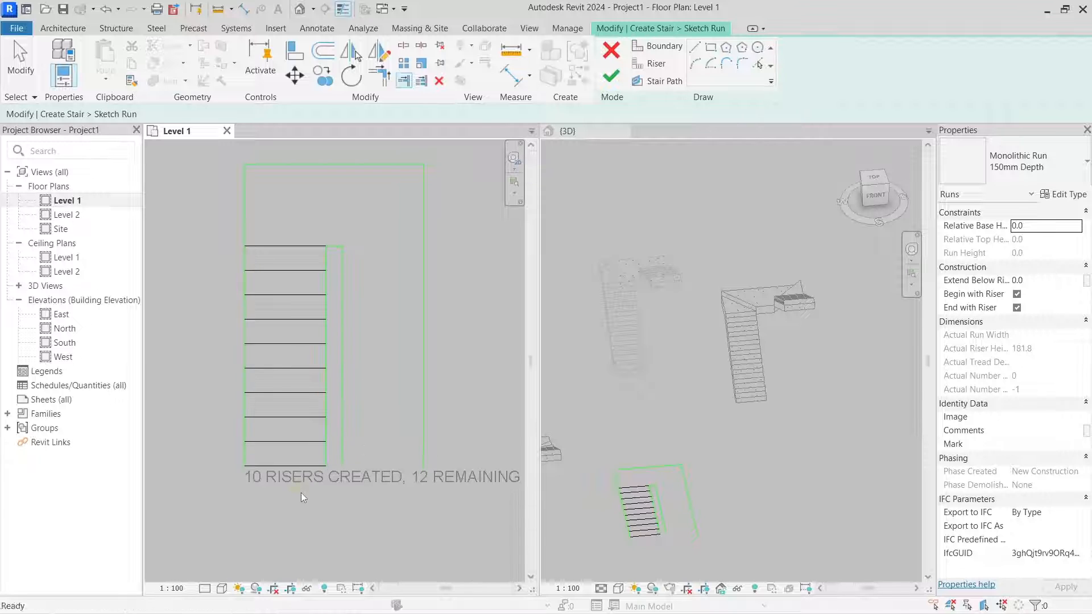
- Mirror the left flight's ten risers onto the right flight about the vertical axis through the midpoint of the inner boundary's short edge
drag(308, 503, 281, 233)
key(m)
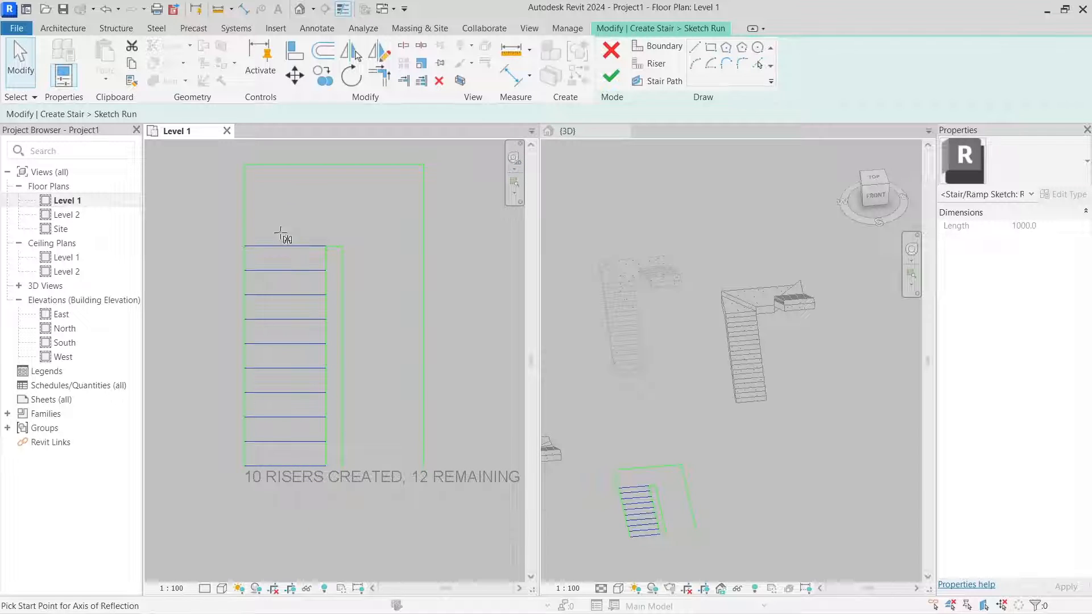
click(333, 246)
click(333, 261)
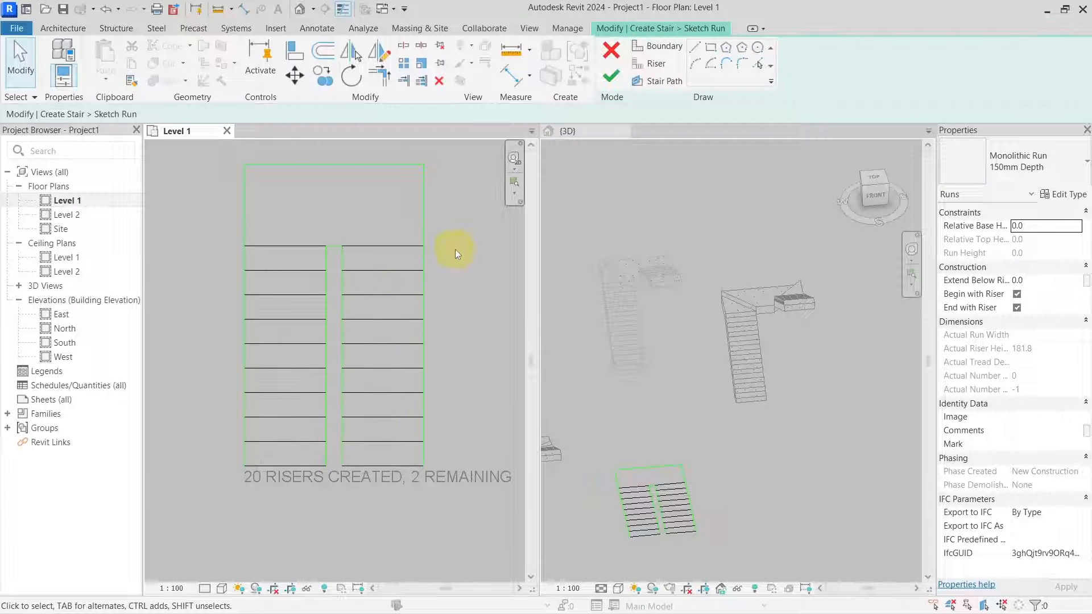
- Sketch the stair path up the middle of the left flight, across the landing's centre and down the middle of the right flight
click(665, 87)
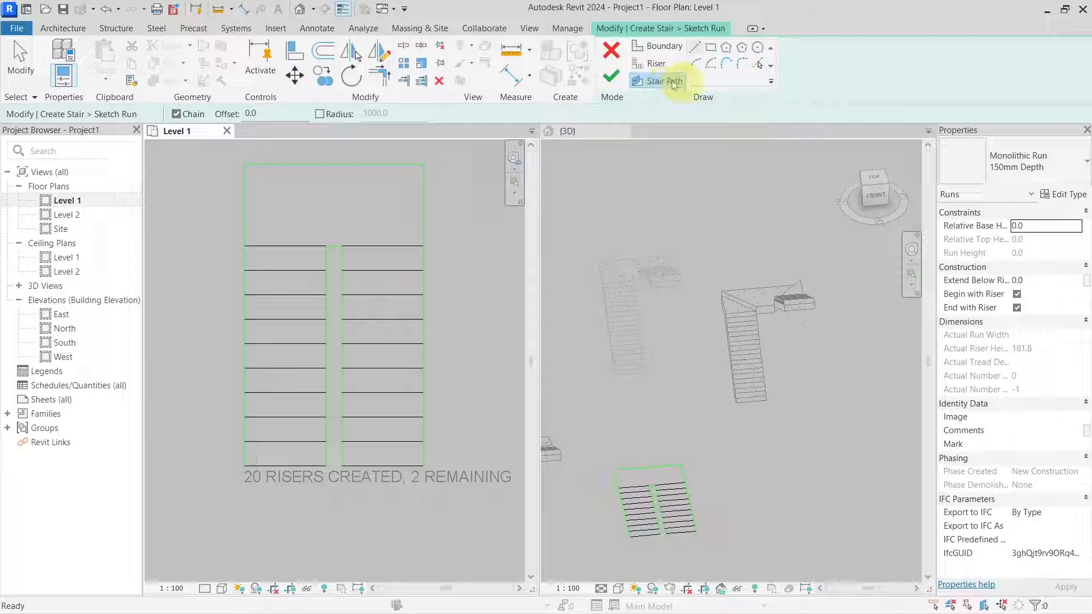
click(695, 47)
click(288, 458)
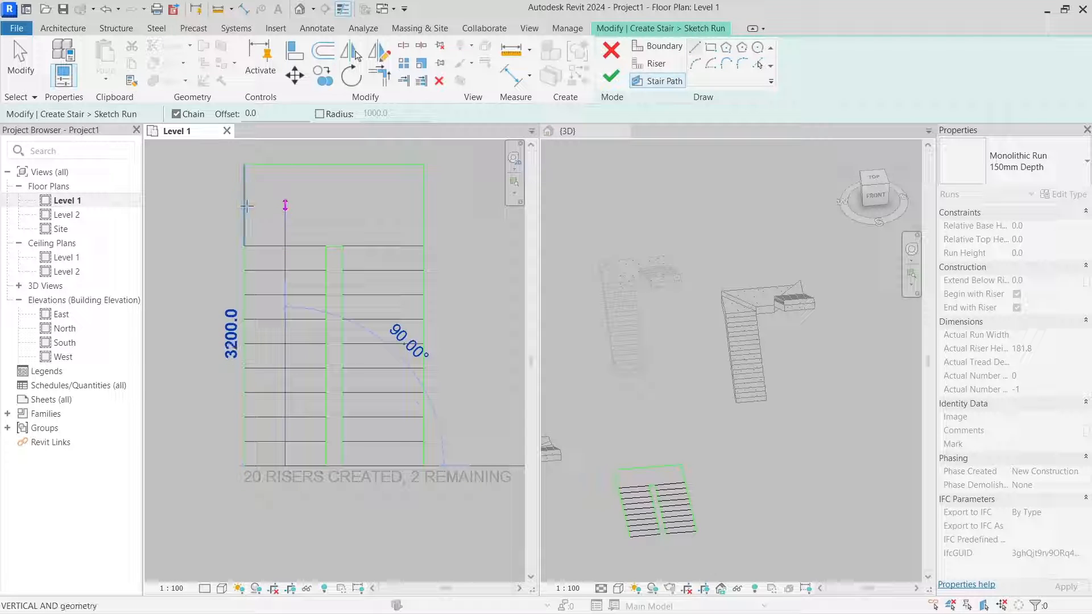
click(359, 203)
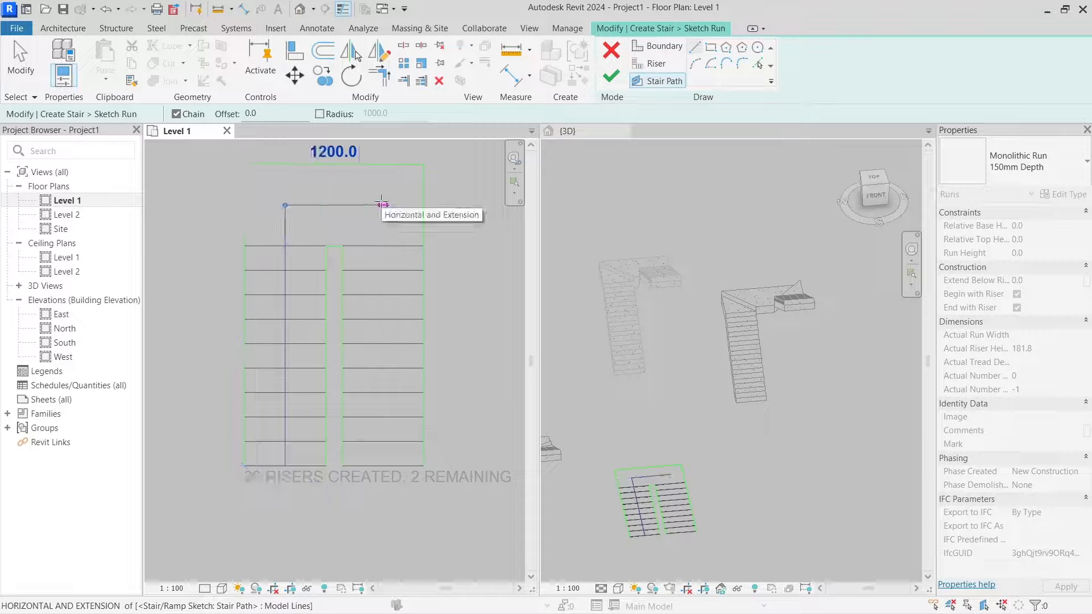
click(383, 205)
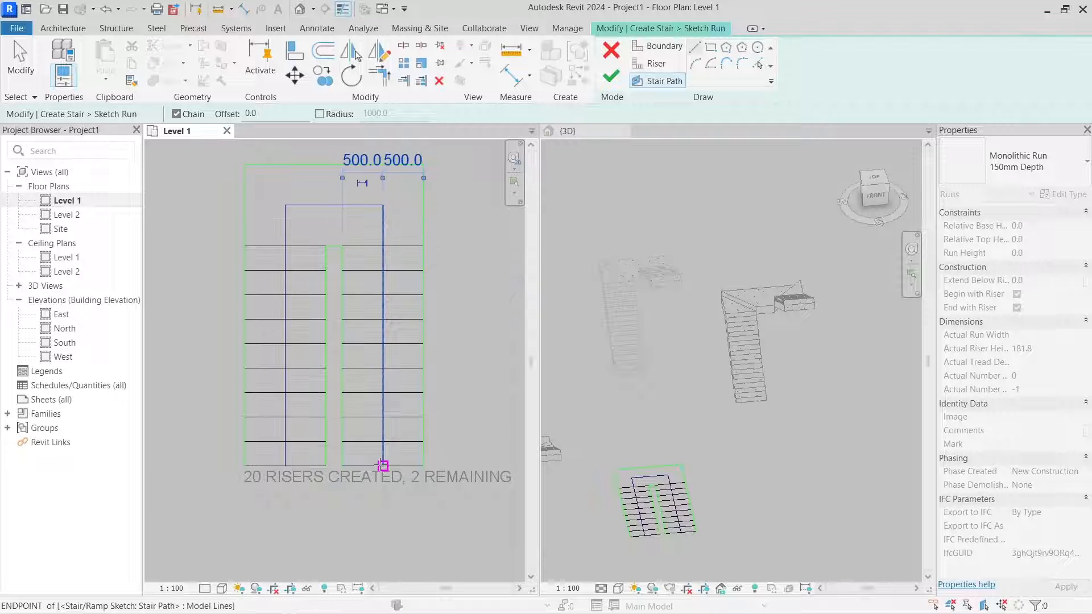
click(382, 465)
key(Escape)
key(Escape)
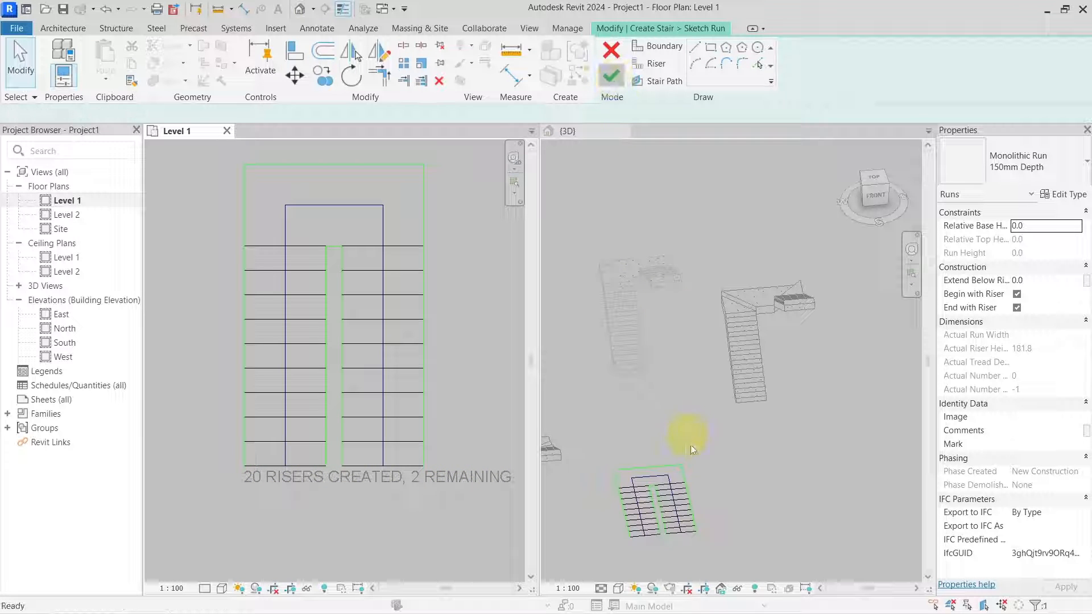
- Finish the run sketch and inspect the U-shaped run with its landing in the 3D view
click(683, 505)
mouse_move(704, 491)
shift+middle_down()
mouse_move(804, 438)
mouse_move(806, 426)
shift+middle_up()
scroll(701, 478, up, 4)
middle_drag(723, 502, 739, 457)
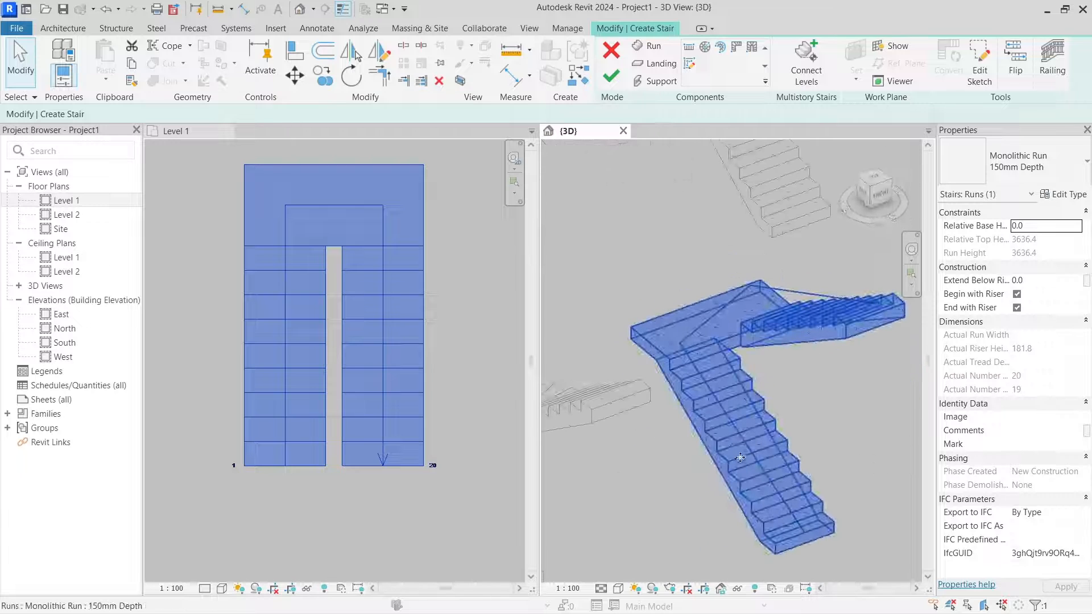
scroll(733, 389, down, 1)
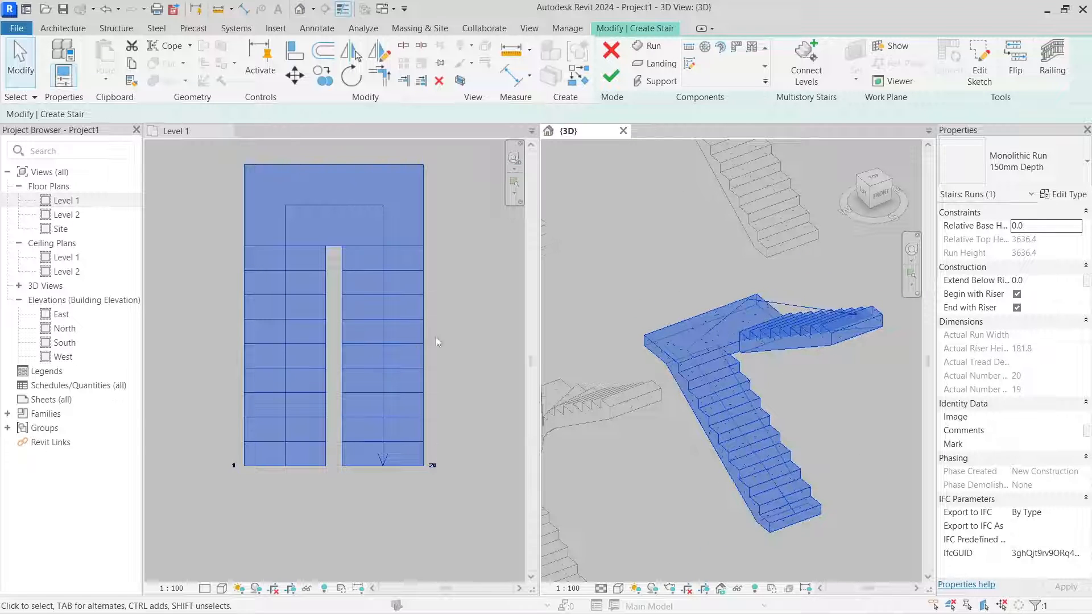
- Reopen the run sketch and add a diagonal riser from the inner boundary's left corner to the outer boundary's upper-left corner
double_click(387, 219)
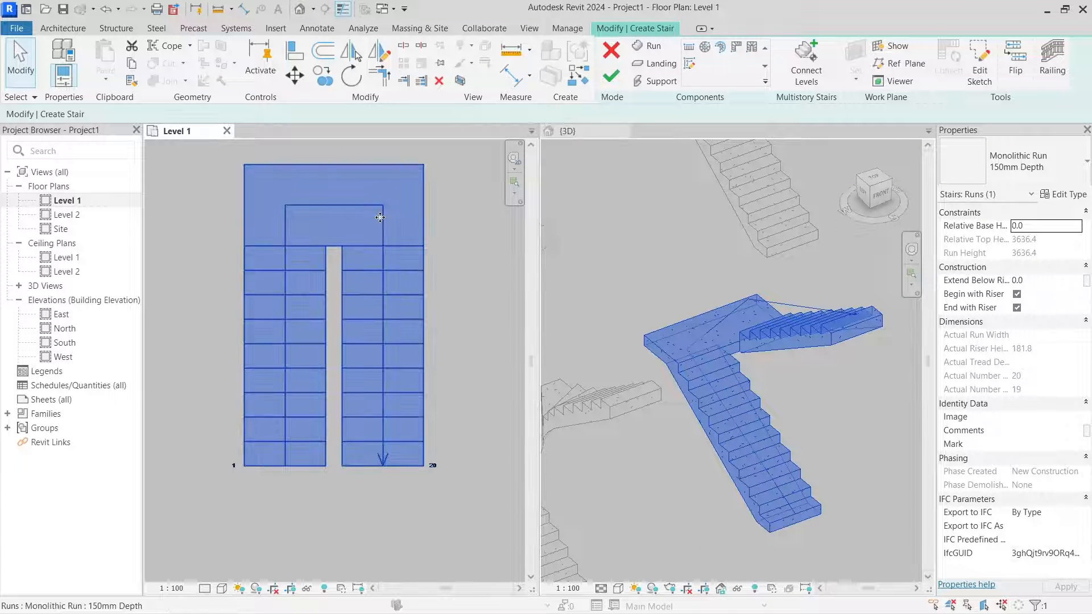
middle_drag(316, 230, 368, 300)
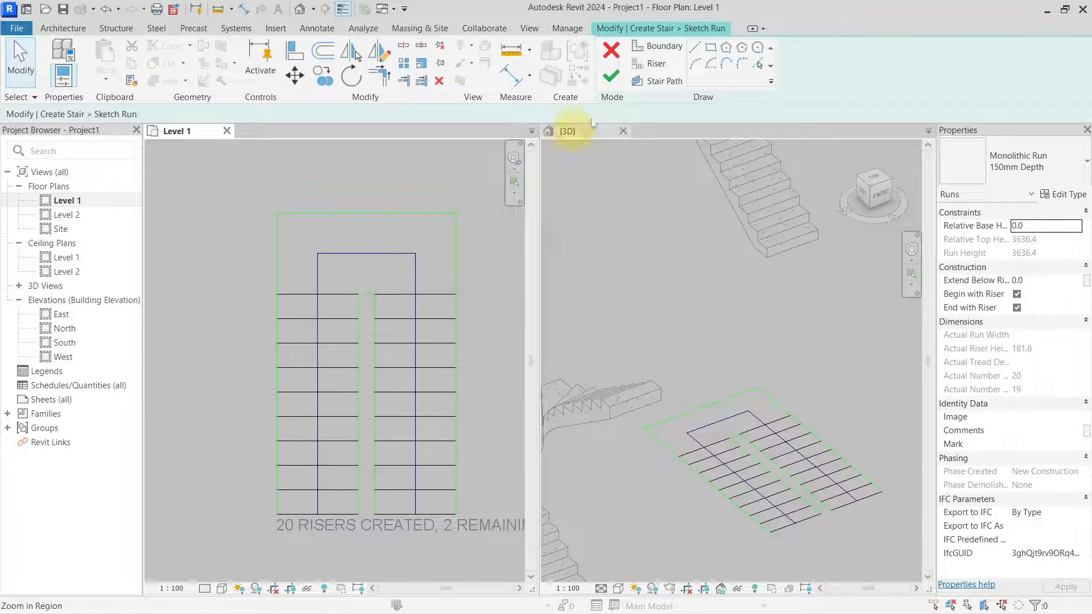
click(654, 64)
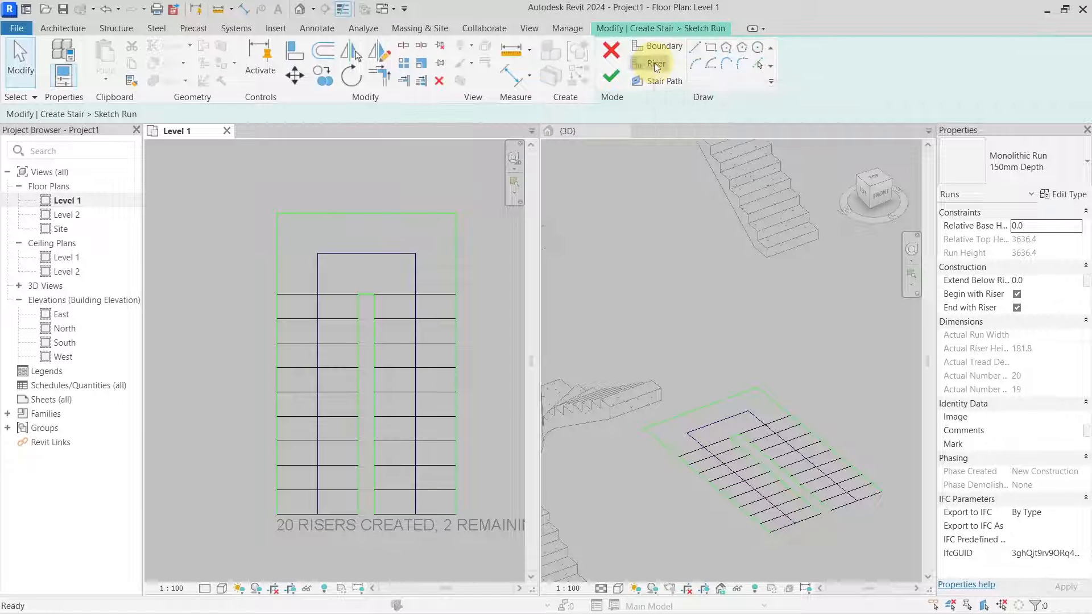
scroll(317, 254, up, 3)
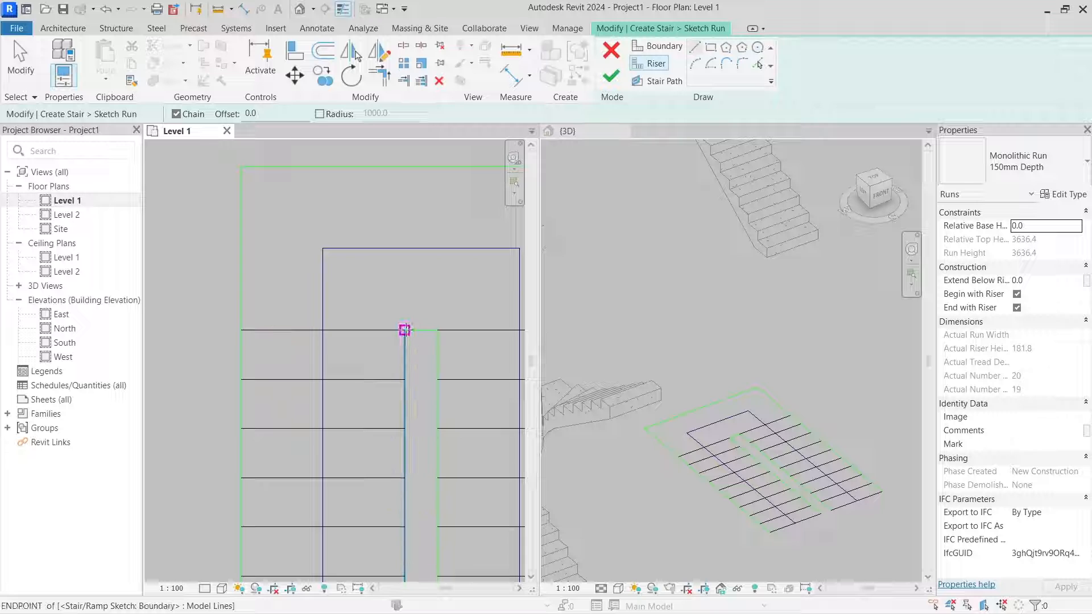
click(405, 330)
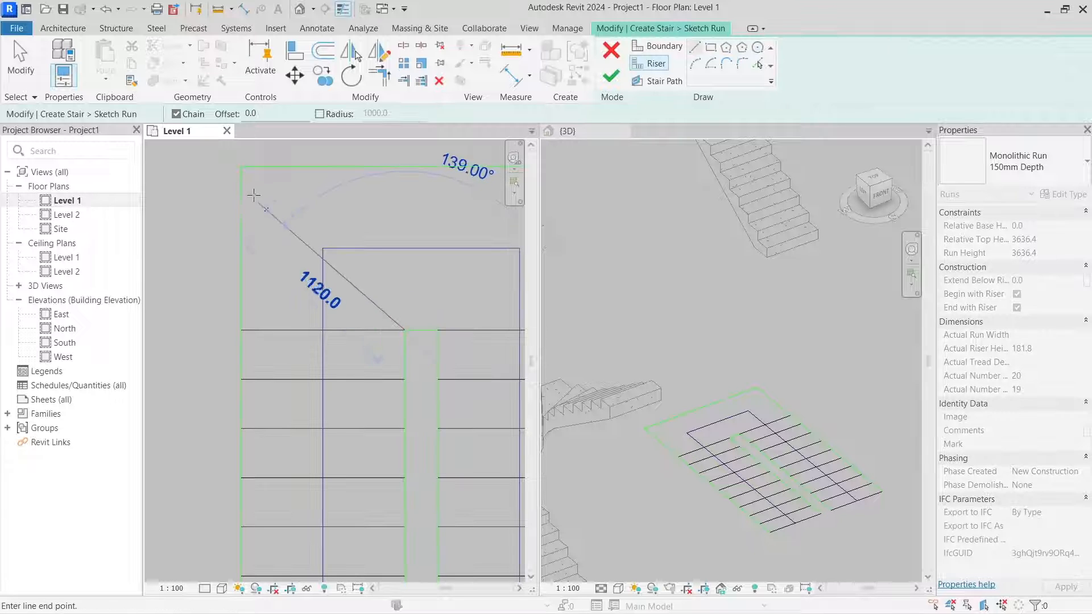
click(240, 166)
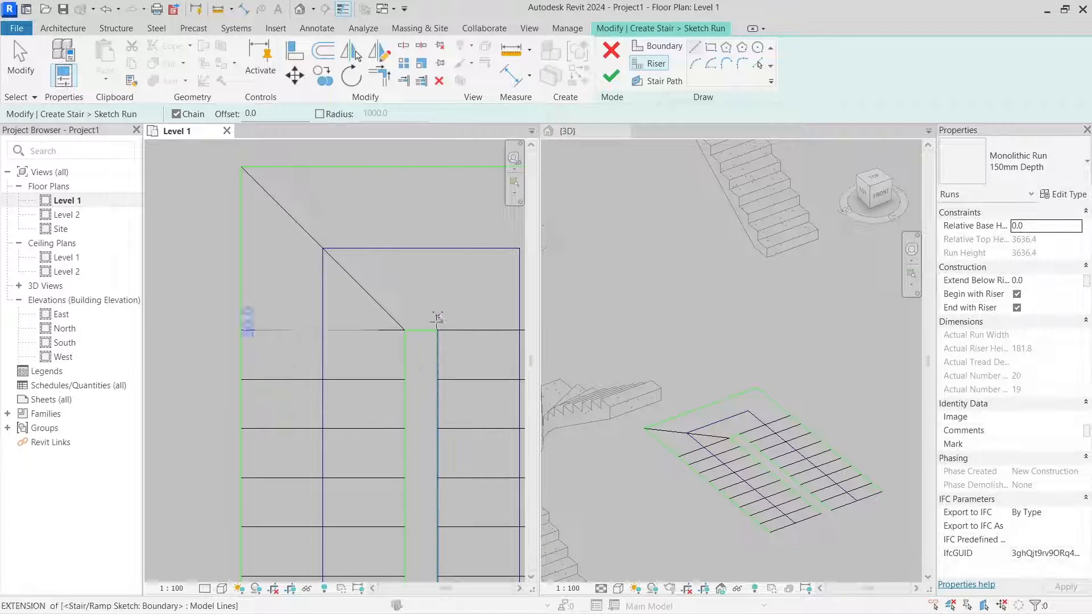
- Sketch a second diagonal riser from the inner boundary's right corner to the outer boundary's upper-right corner
click(438, 330)
middle_drag(487, 282, 269, 359)
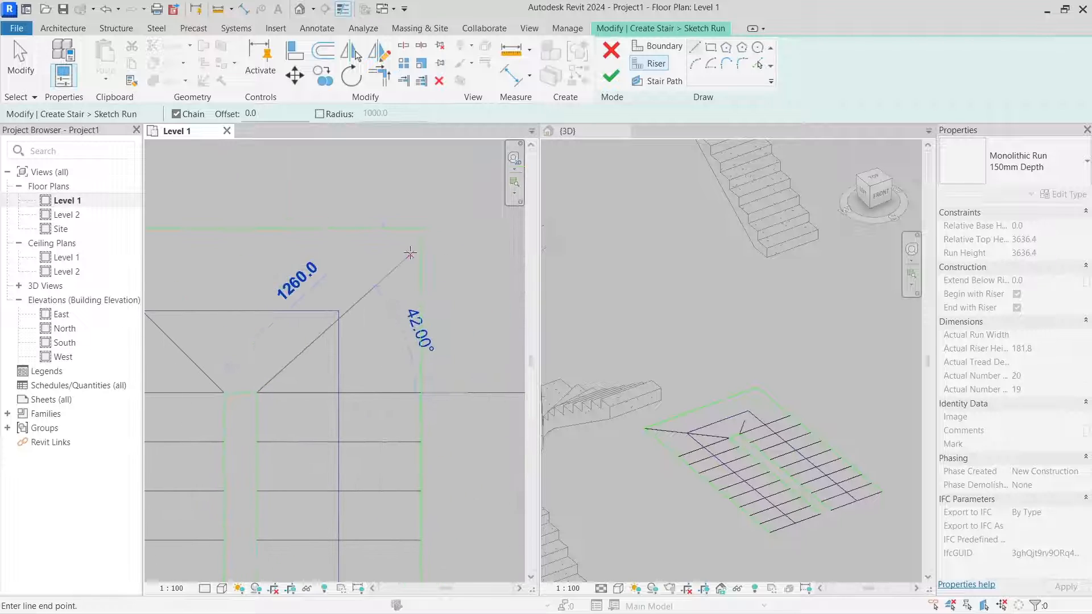
click(419, 229)
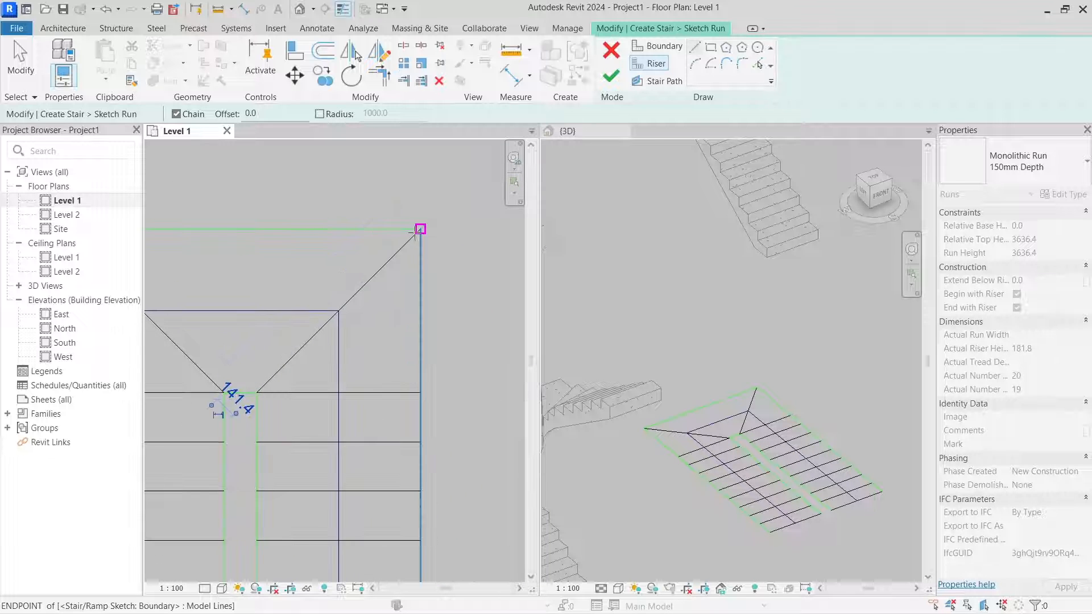
key(Escape)
scroll(359, 316, down, 3)
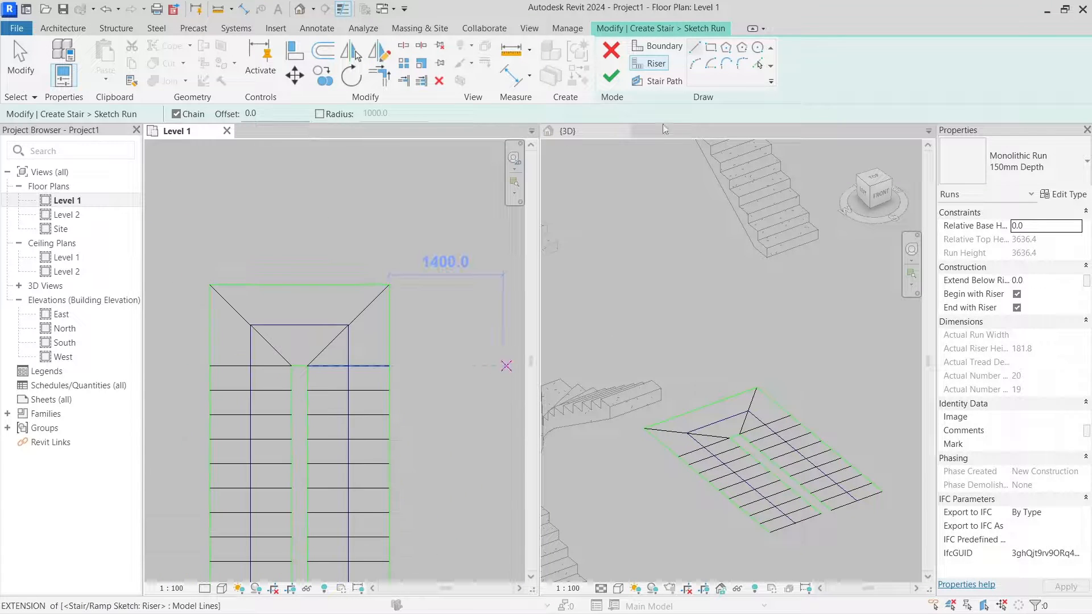
- Finish the edited run sketch, check the diagonal steps in 3D, and complete the stair
click(611, 75)
click(748, 355)
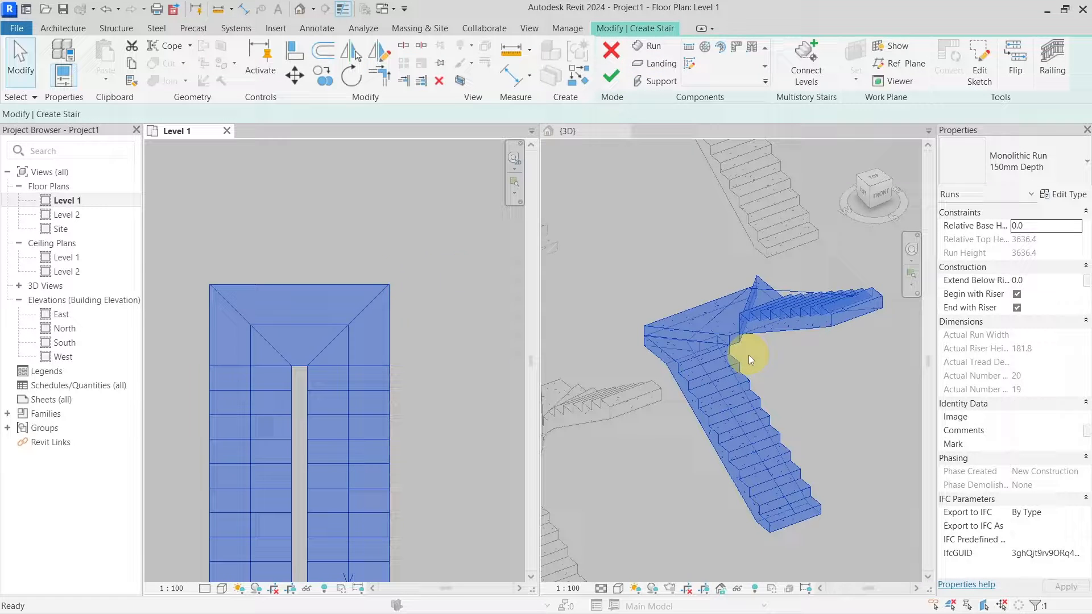
click(824, 423)
click(800, 436)
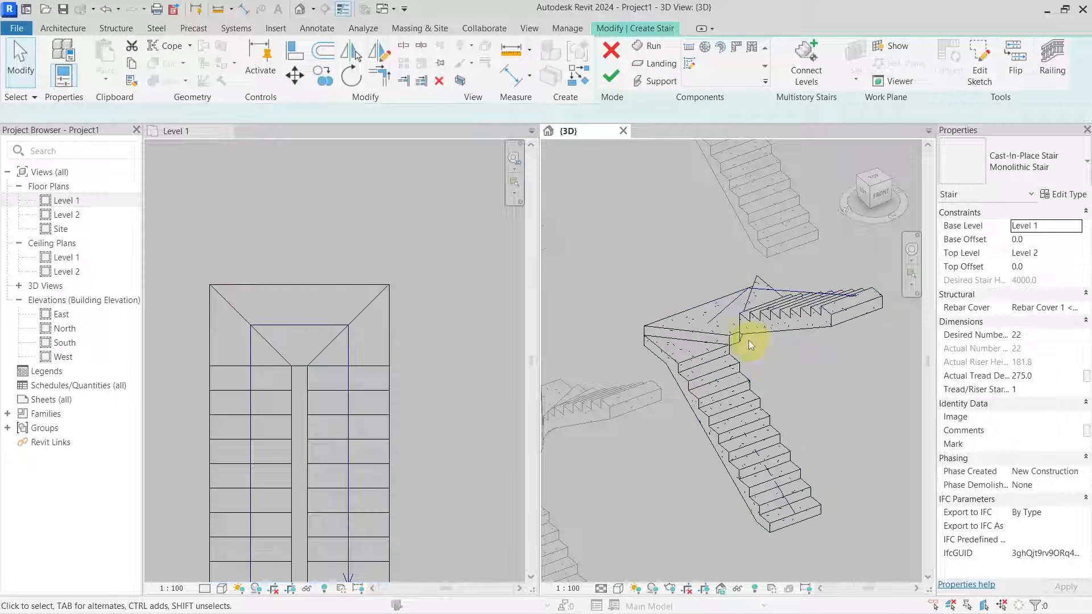
scroll(748, 340, up, 3)
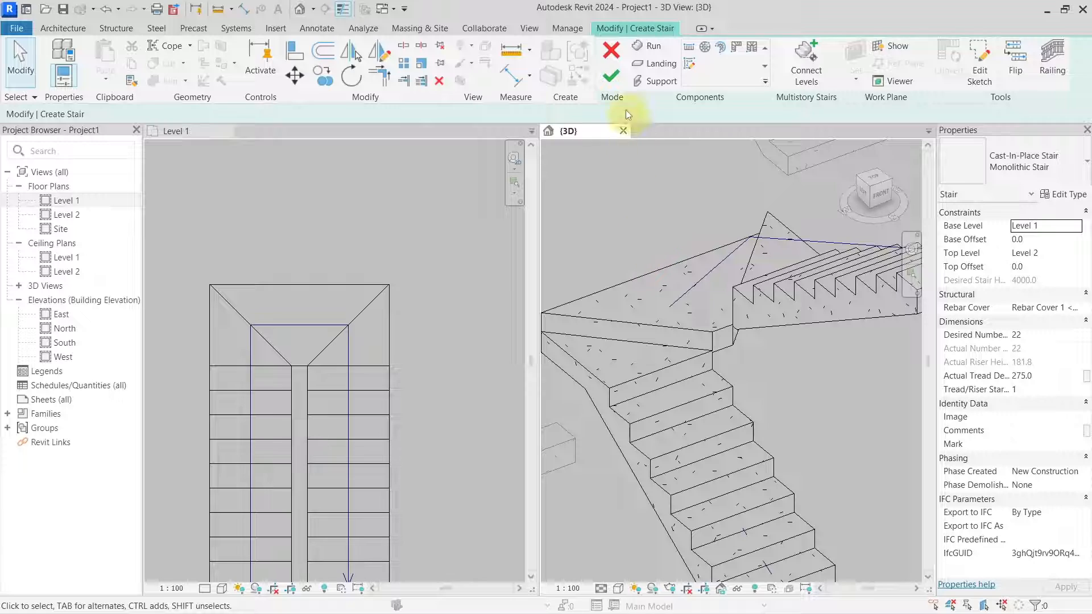
click(611, 75)
- Examine the completed U-shaped stair in 3D, checking its run's properties and the diagonal steps at the turn
shift+middle_drag(653, 341, 695, 499)
scroll(723, 388, down, 3)
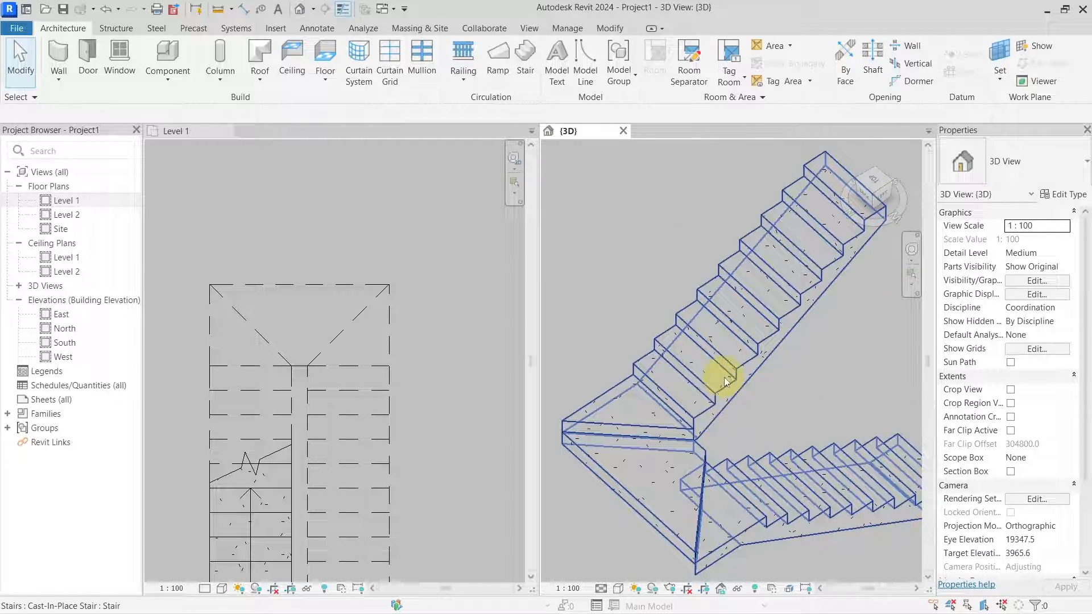
click(724, 377)
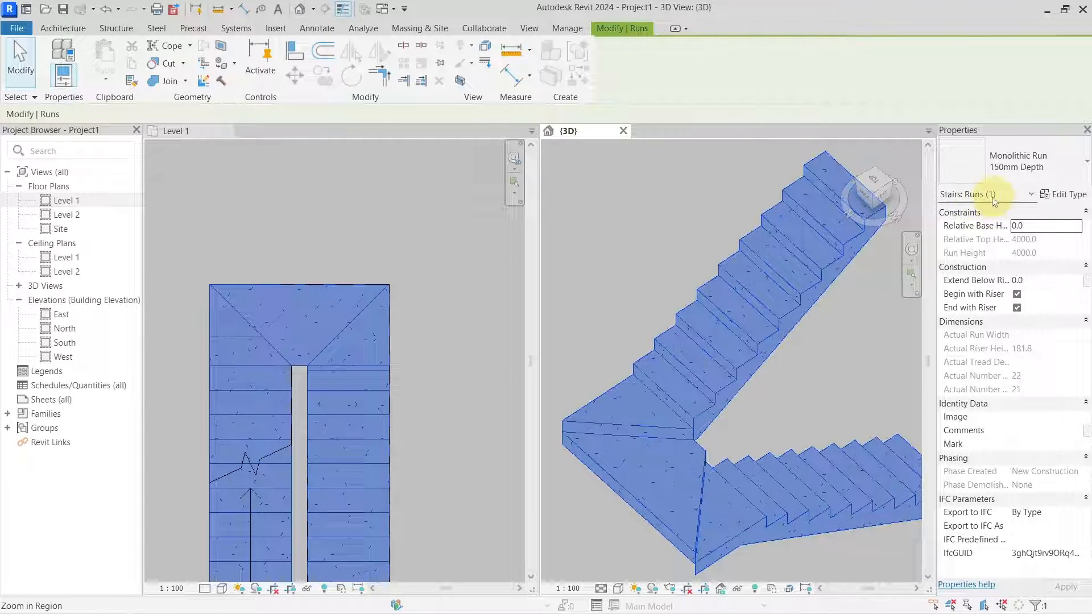
click(762, 390)
scroll(648, 449, down, 2)
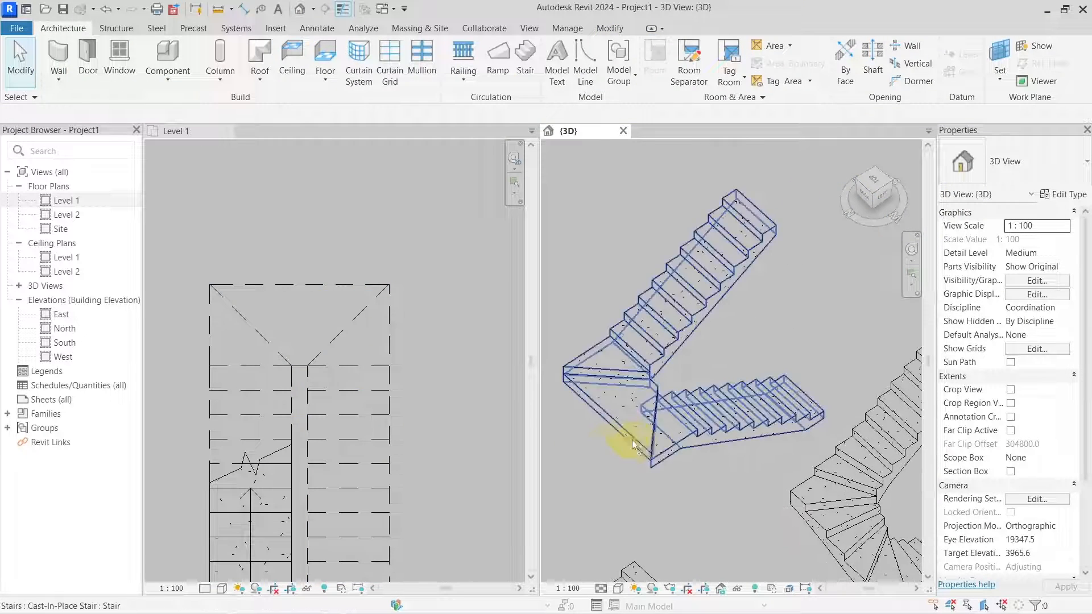
- Review the type properties of the stair's monolithic run, and close them without changes
scroll(633, 441, up, 3)
shift+middle_drag(633, 440, 730, 261)
mouse_move(781, 388)
shift+middle_down()
mouse_move(782, 401)
mouse_move(766, 398)
shift+middle_up()
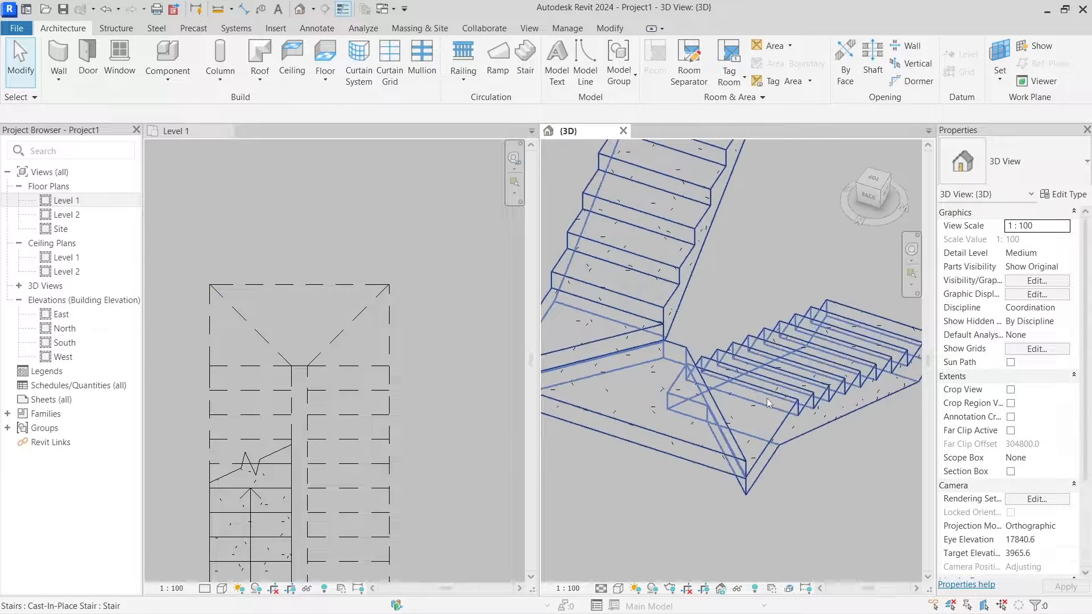
click(767, 398)
key(Tab)
click(767, 398)
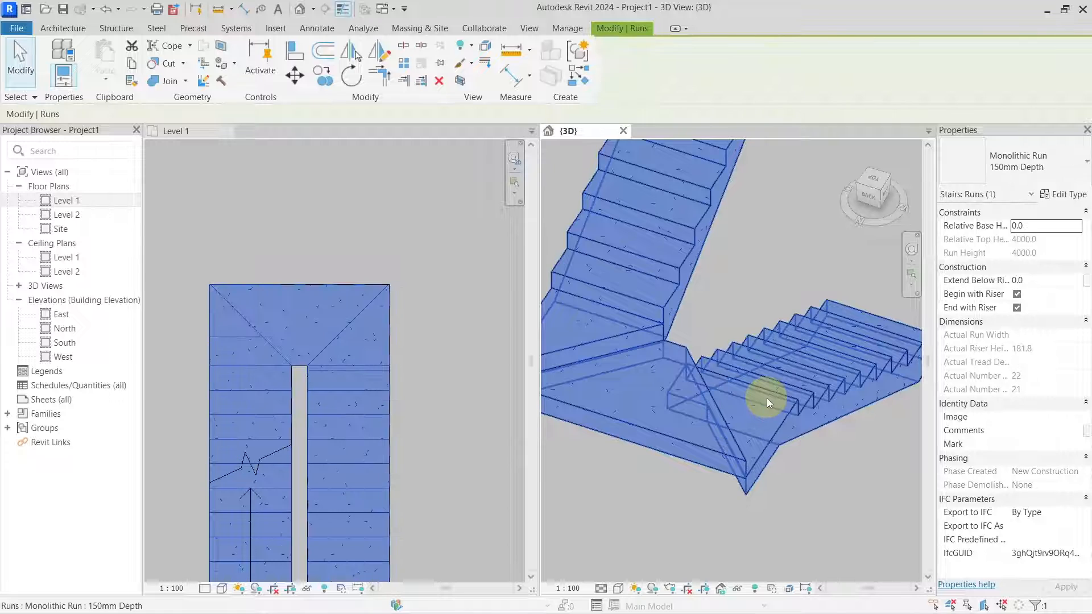
click(1061, 199)
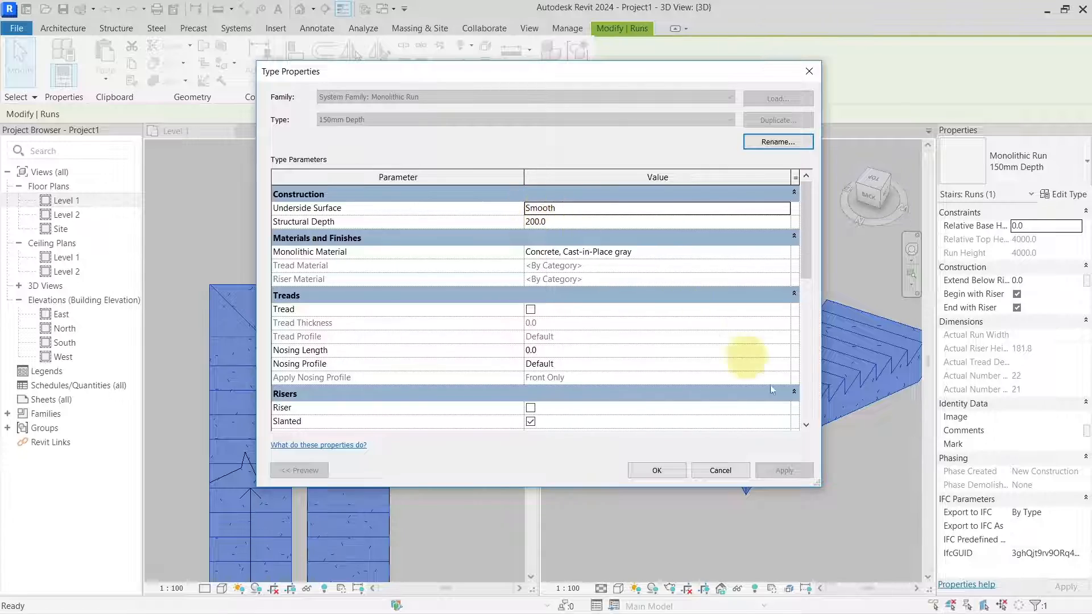
key(Escape)
key(Escape)
- Examine the underside of the turn in 3D, where the diagonal steps meet the two flights
shift+middle_drag(758, 449, 812, 314)
scroll(745, 363, up, 3)
shift+middle_drag(704, 378, 781, 249)
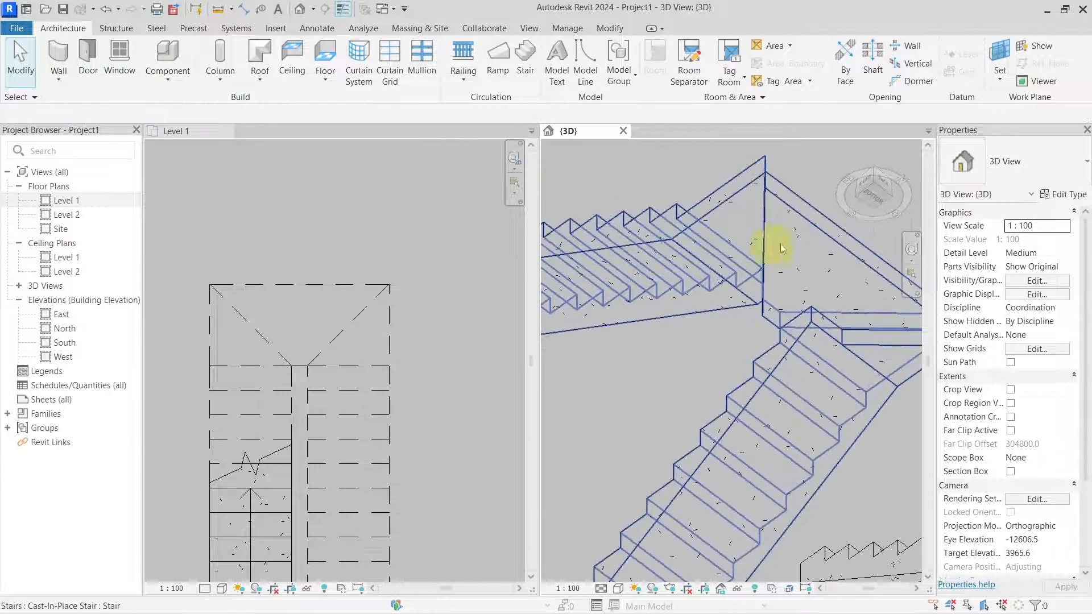
shift+middle_drag(711, 303, 665, 338)
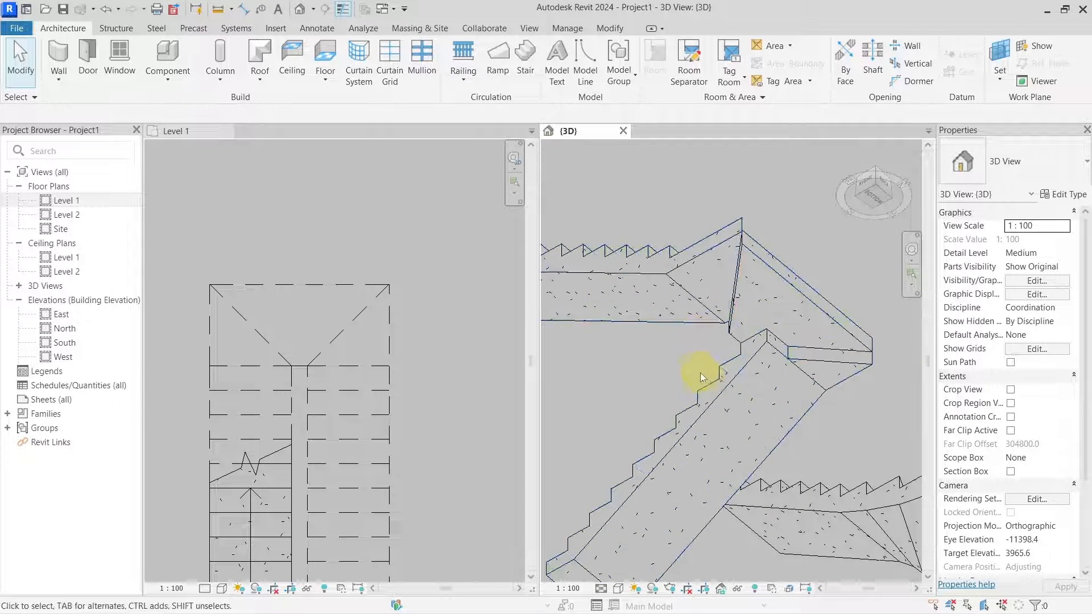
scroll(697, 378, down, 2)
scroll(751, 367, up, 2)
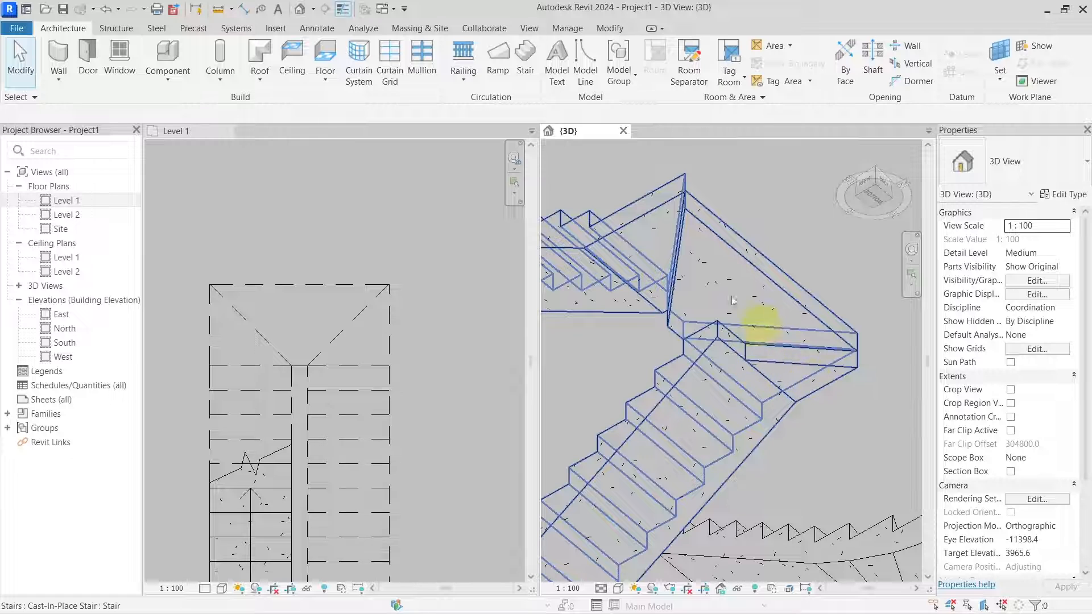
scroll(714, 336, down, 2)
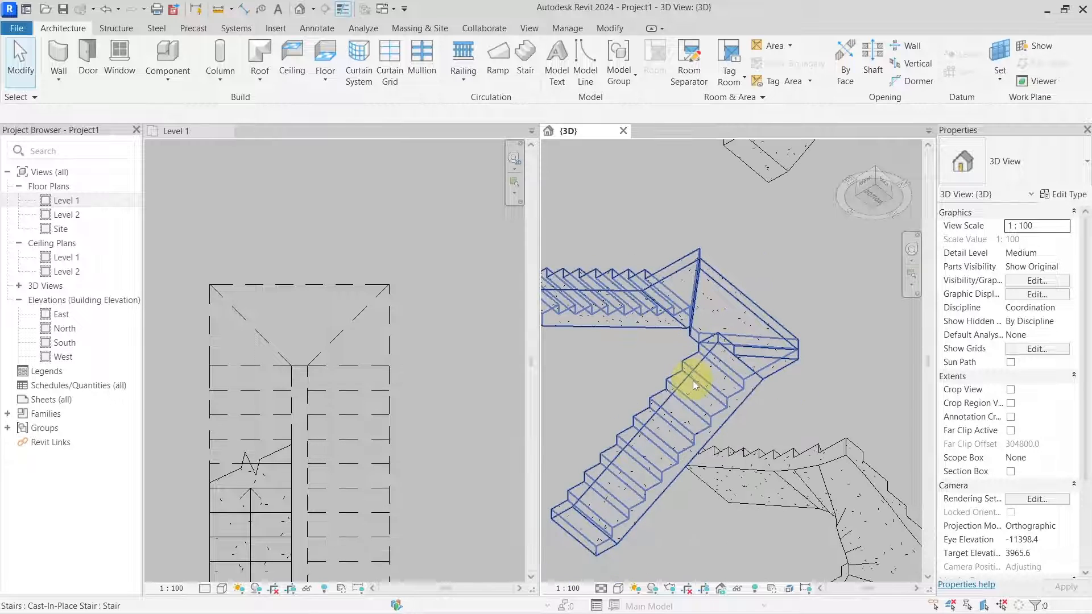
shift+middle_drag(651, 312, 731, 357)
scroll(731, 357, up, 3)
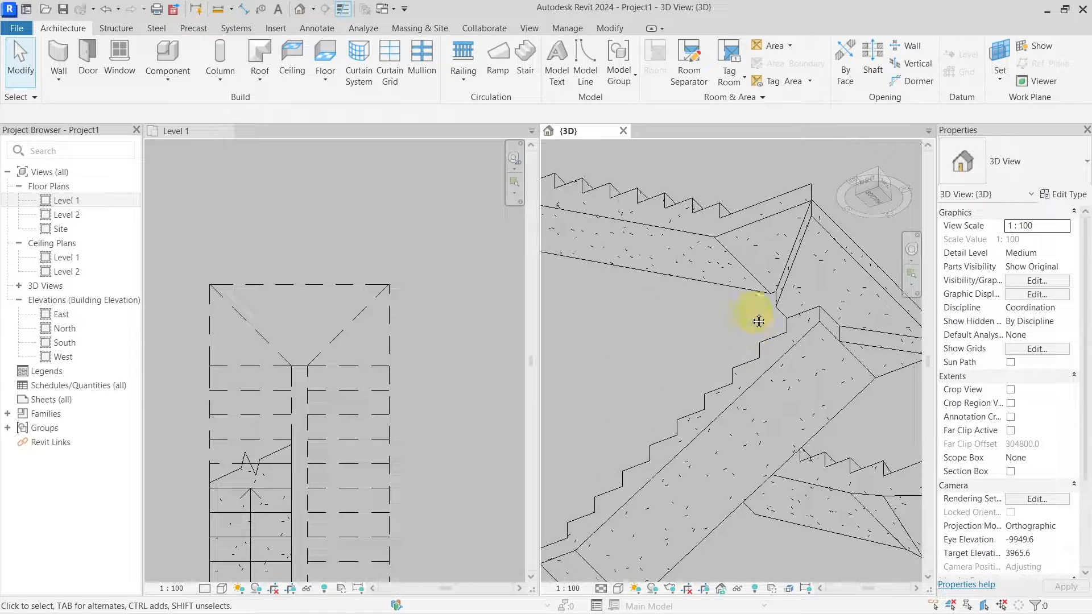
middle_drag(758, 322, 678, 346)
scroll(730, 308, up, 4)
scroll(729, 310, down, 5)
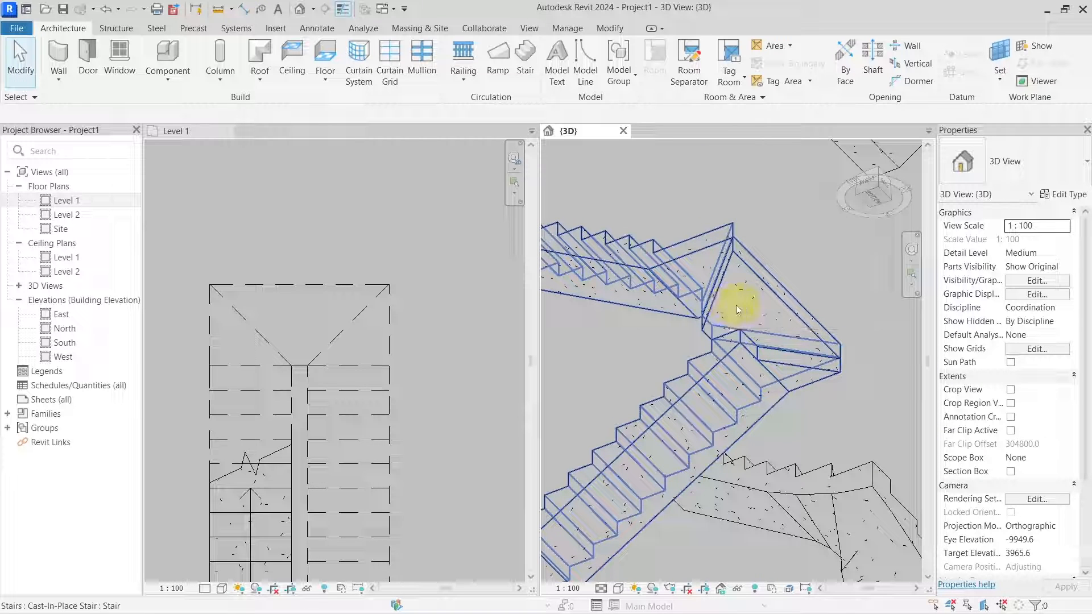
scroll(768, 273, up, 3)
scroll(723, 333, down, 1)
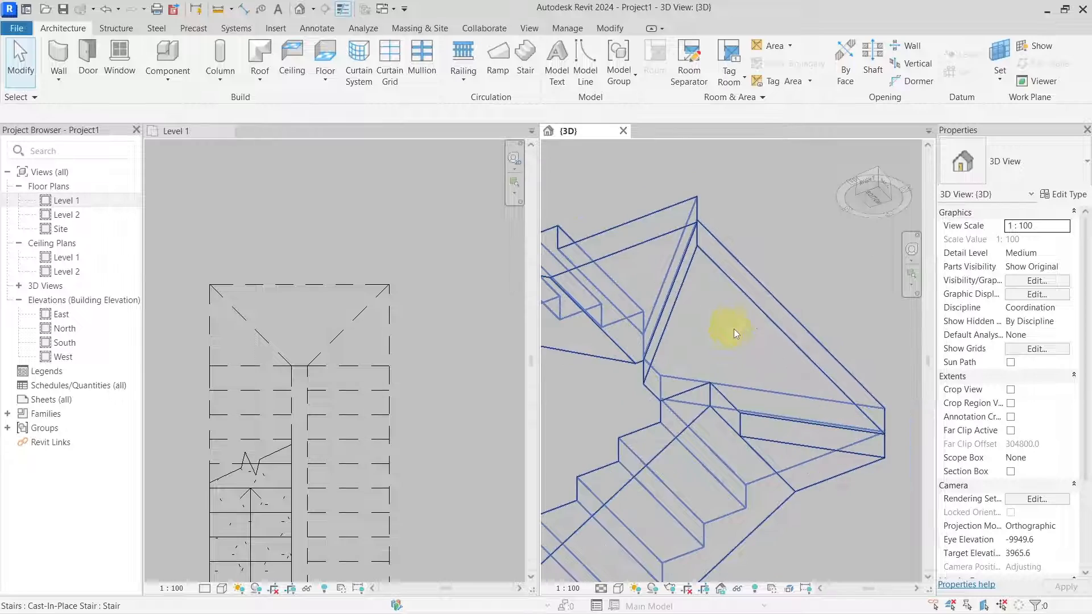
scroll(703, 347, down, 4)
shift+middle_drag(703, 346, 696, 224)
shift+middle_drag(658, 341, 723, 390)
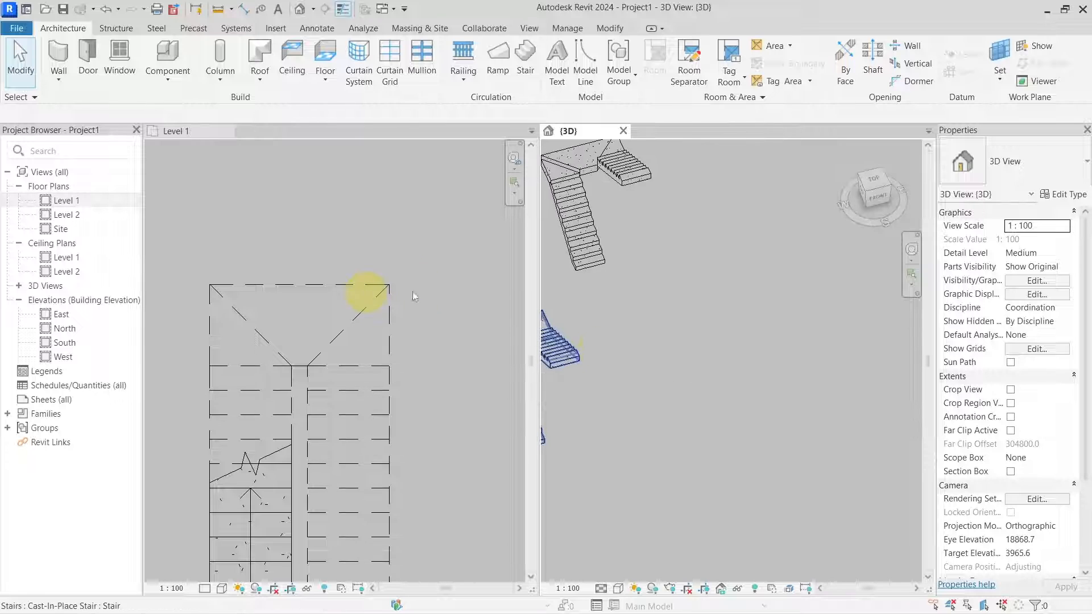
- Start another monolithic stair from Level 1 to Level 2 with a desired number of 22 risers
click(422, 247)
scroll(422, 247, down, 2)
middle_drag(443, 359, 362, 351)
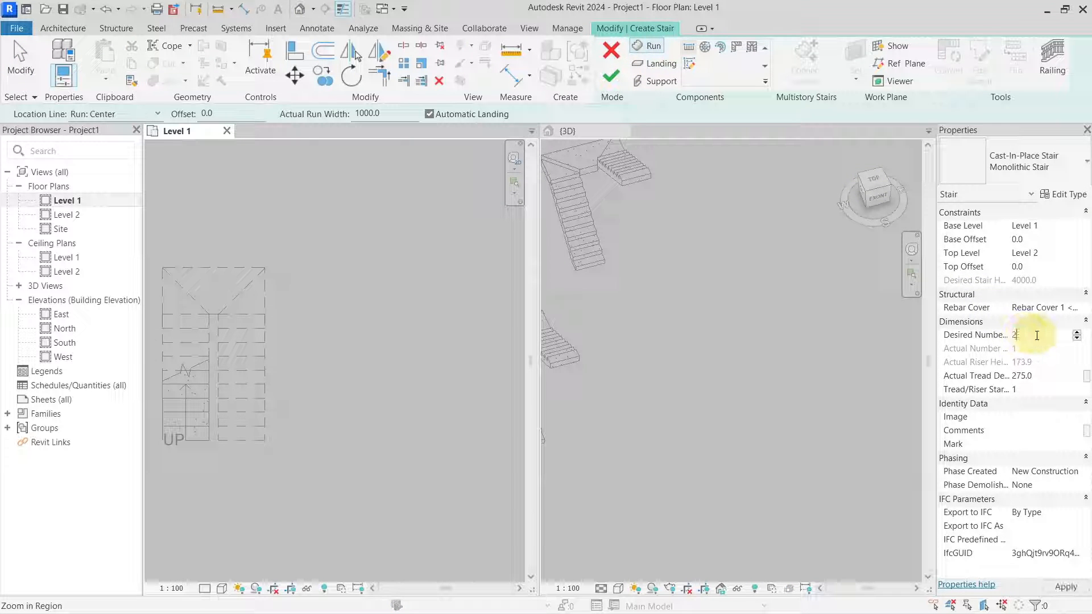
click(594, 360)
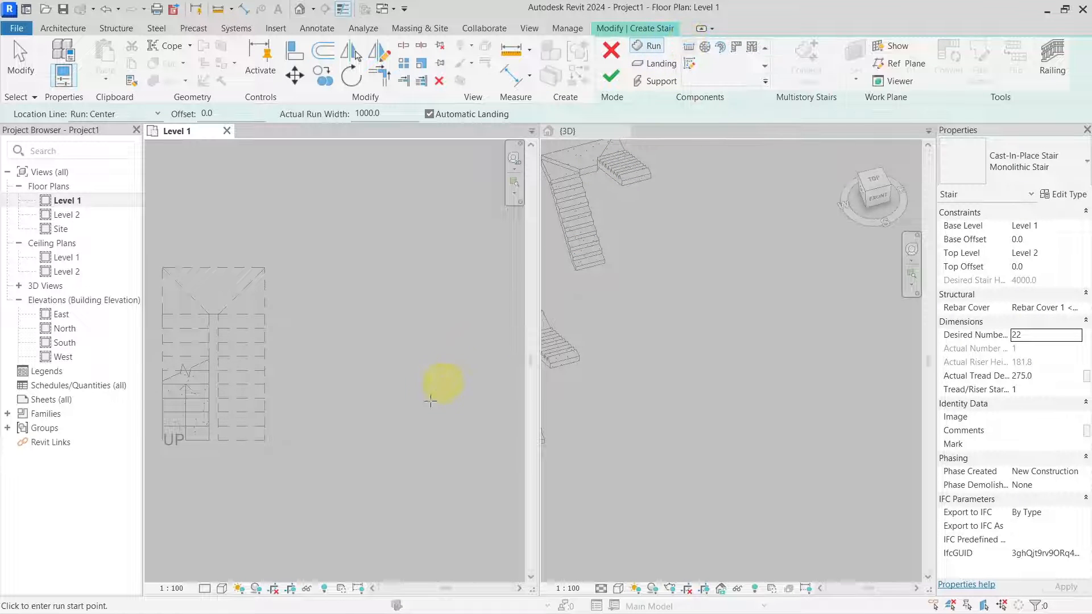
- Place two parallel runs of 10 risers each, about 2475 mm long and 400 mm apart, joined by an automatic landing
scroll(387, 428, up, 1)
click(386, 426)
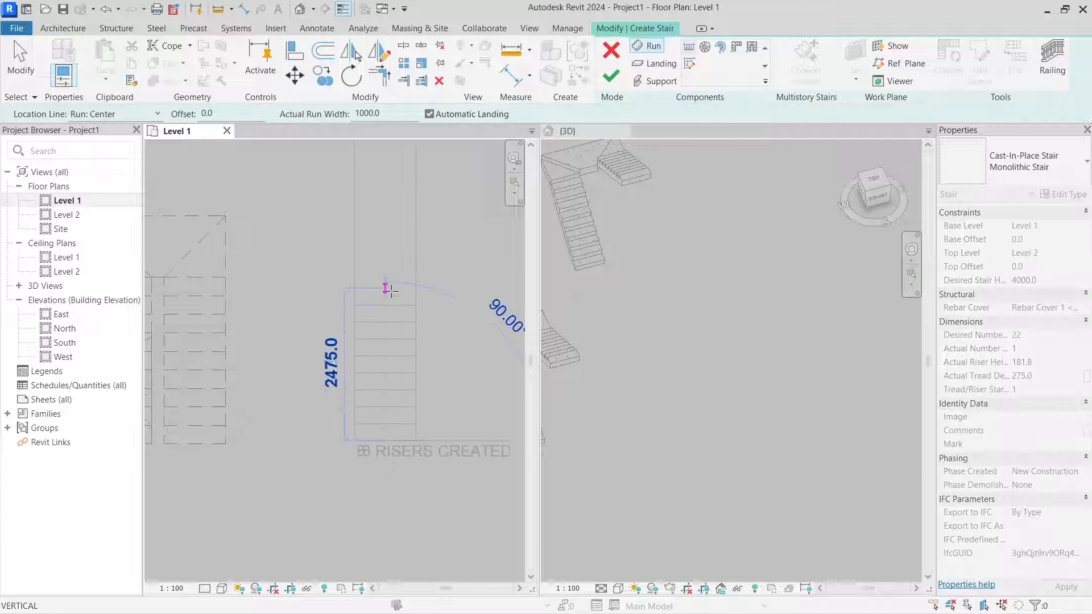
click(391, 286)
middle_drag(460, 296, 389, 297)
click(401, 289)
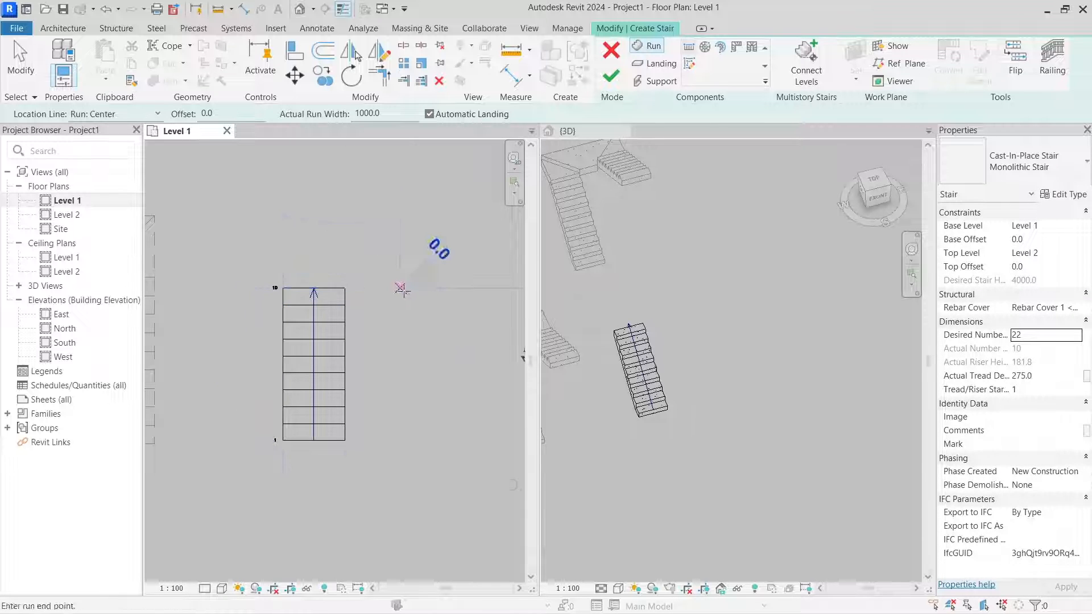
click(403, 439)
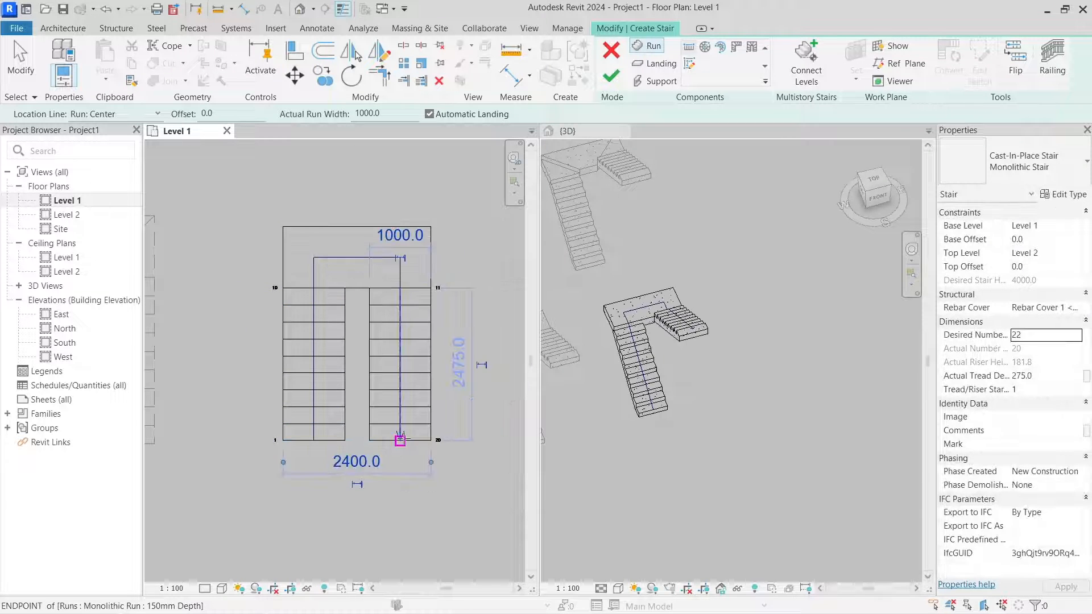
key(Escape)
key(Escape)
scroll(647, 333, down, 1)
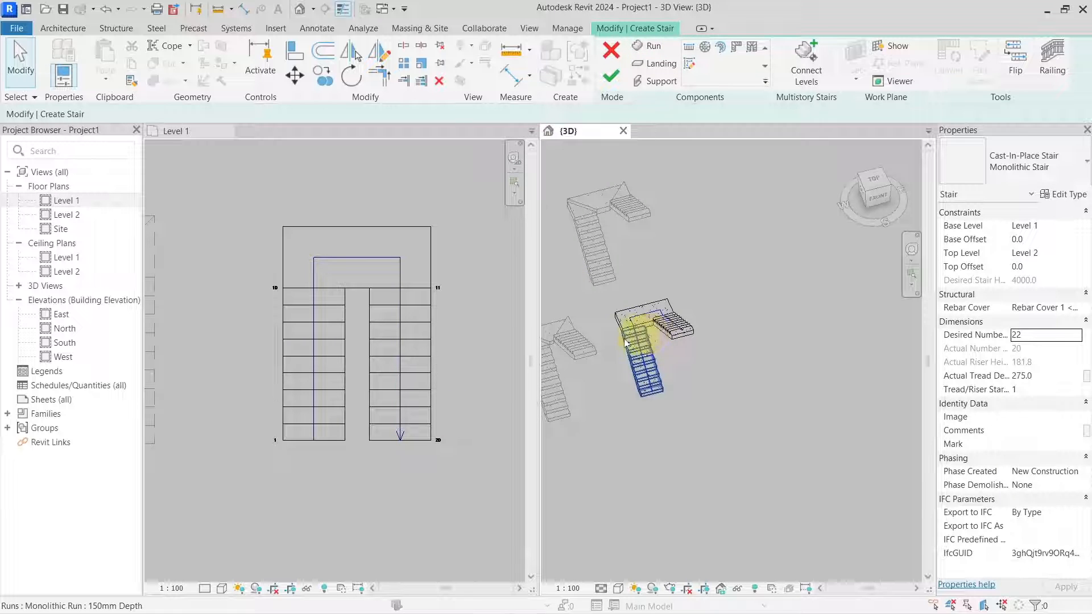
- Examine the two runs and the rectangular landing of the new stair in 3D and in plan
scroll(650, 334, up, 3)
scroll(688, 337, up, 1)
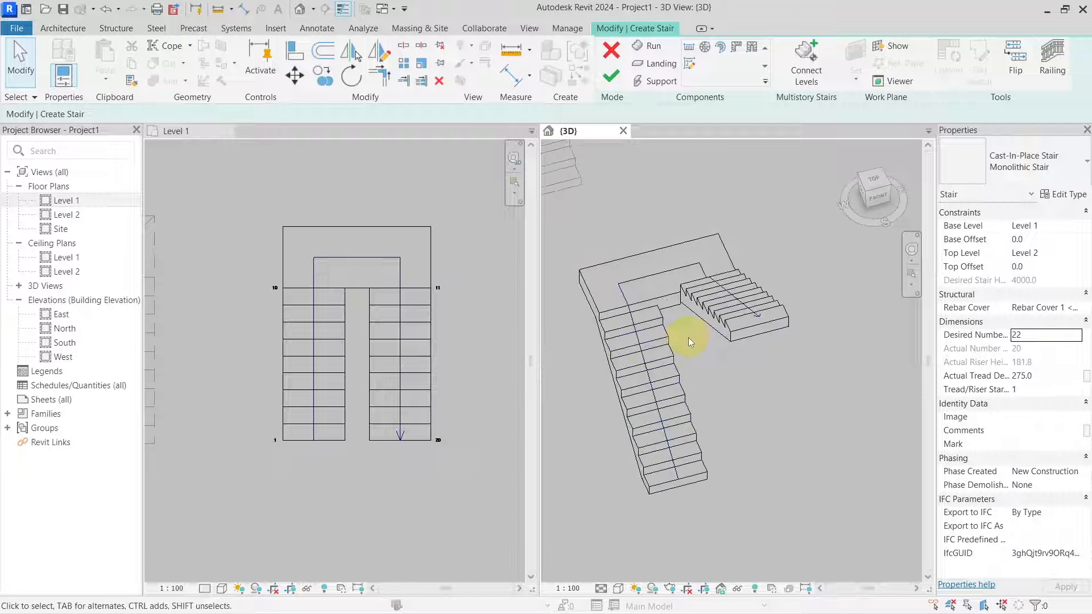
click(657, 363)
click(759, 320)
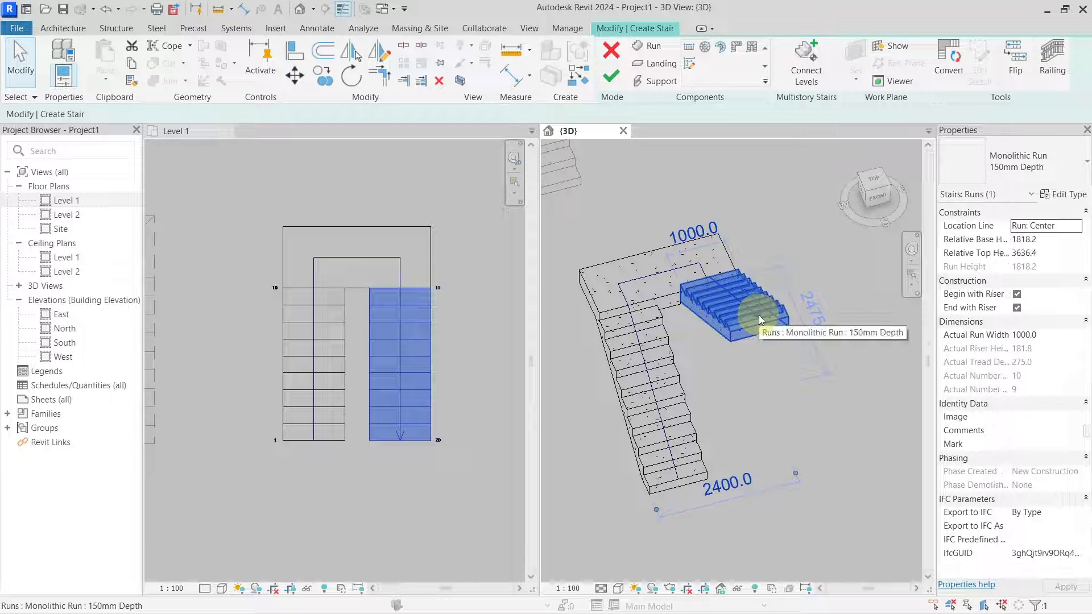
click(633, 288)
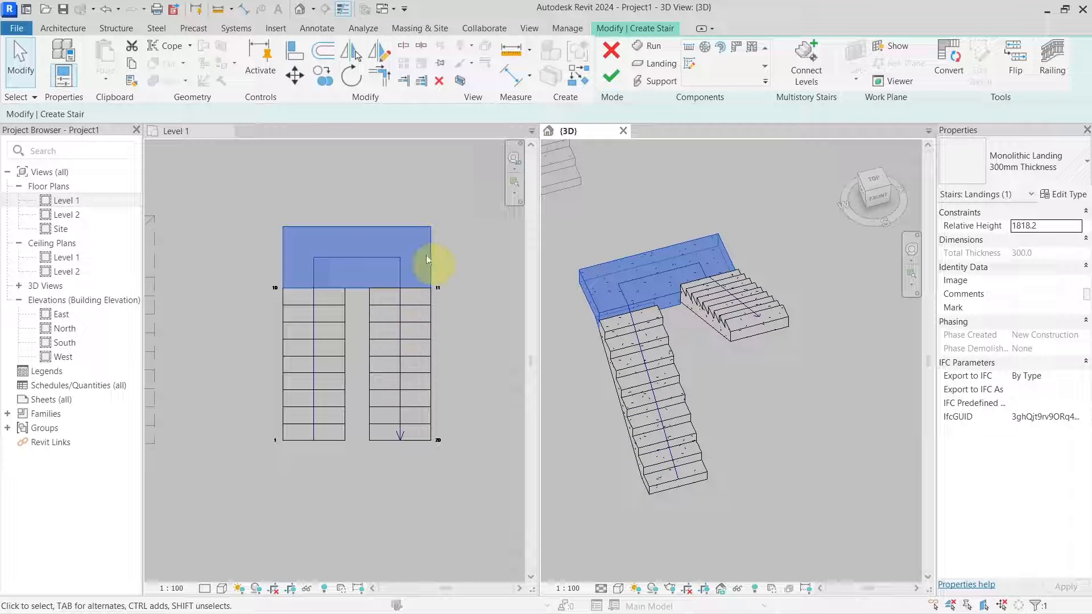
scroll(374, 236, up, 3)
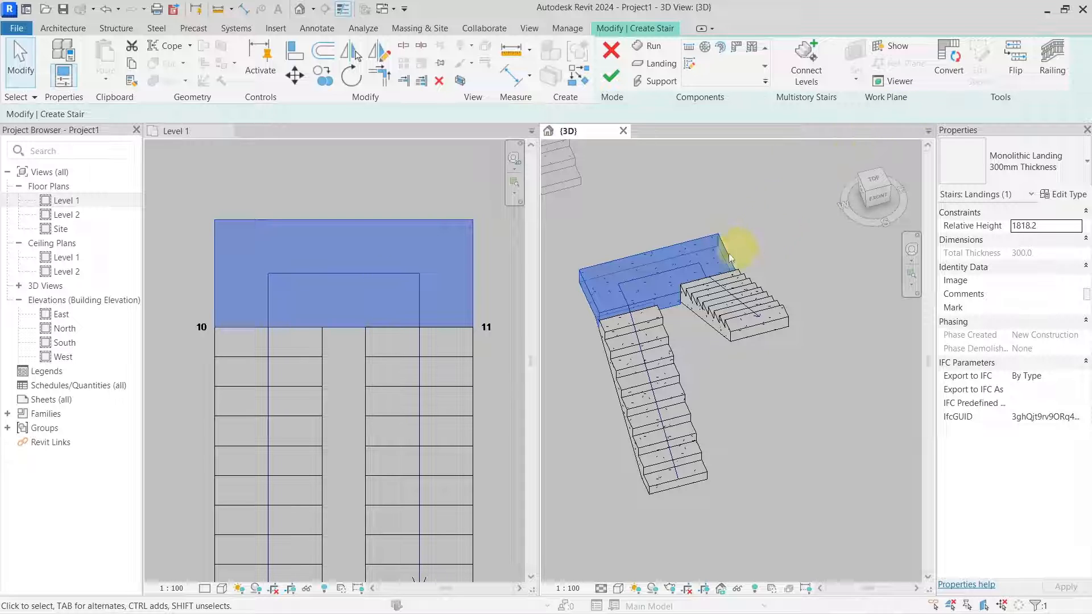
scroll(654, 277, down, 2)
middle_drag(606, 316, 651, 312)
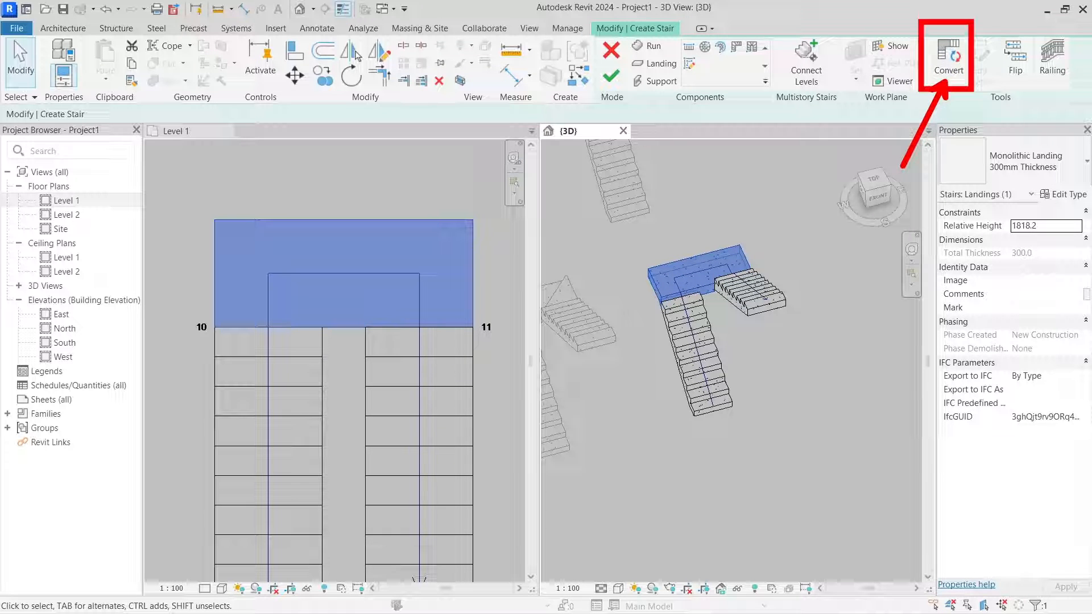
key(Escape)
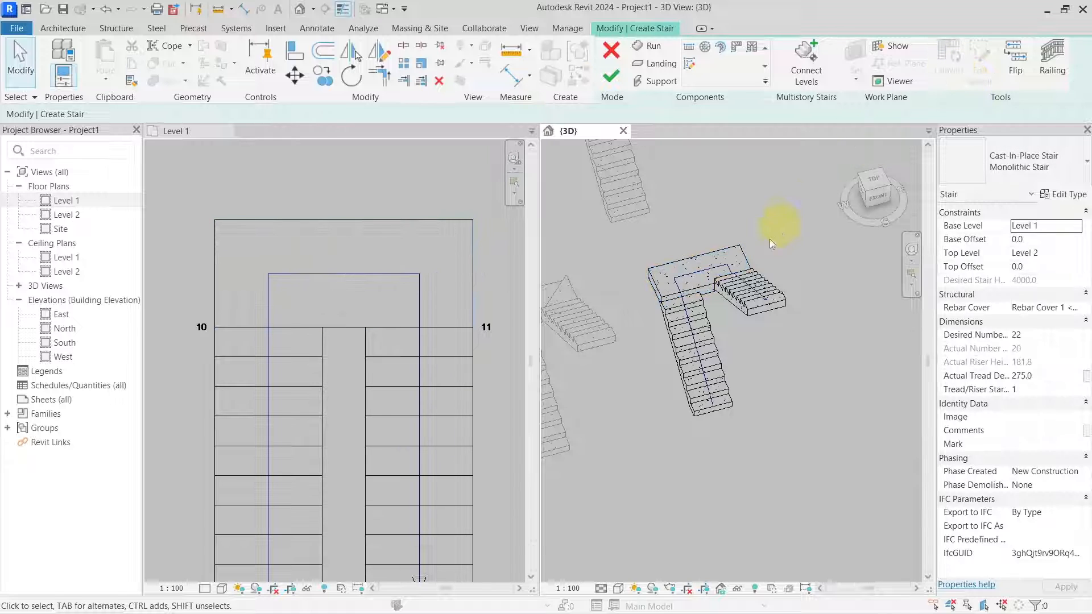
- Convert the automatic landing between the two runs to a custom sketch-based component
click(710, 260)
click(945, 67)
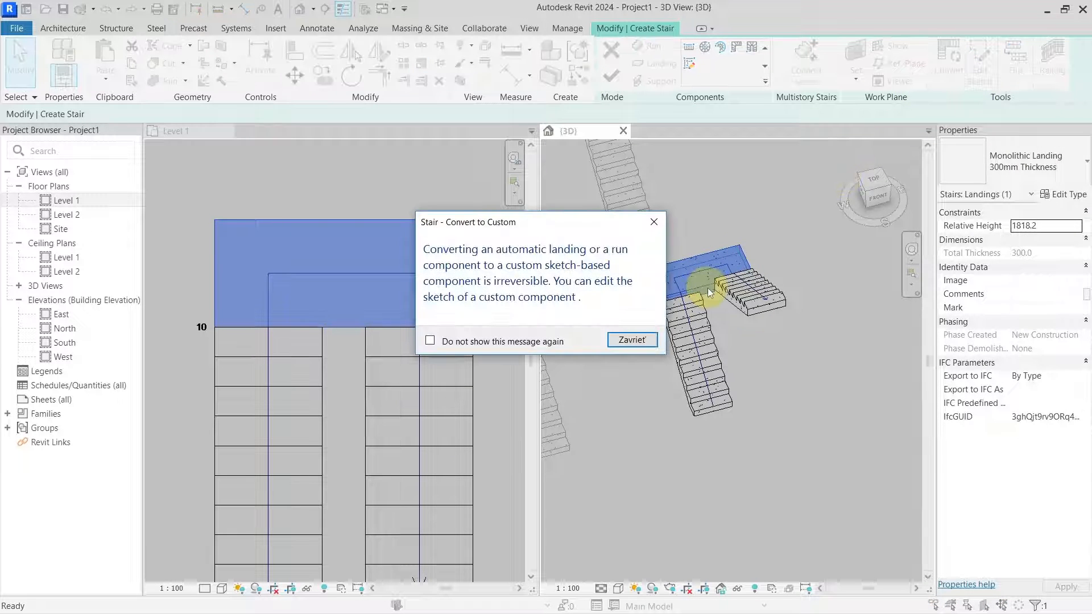
click(633, 338)
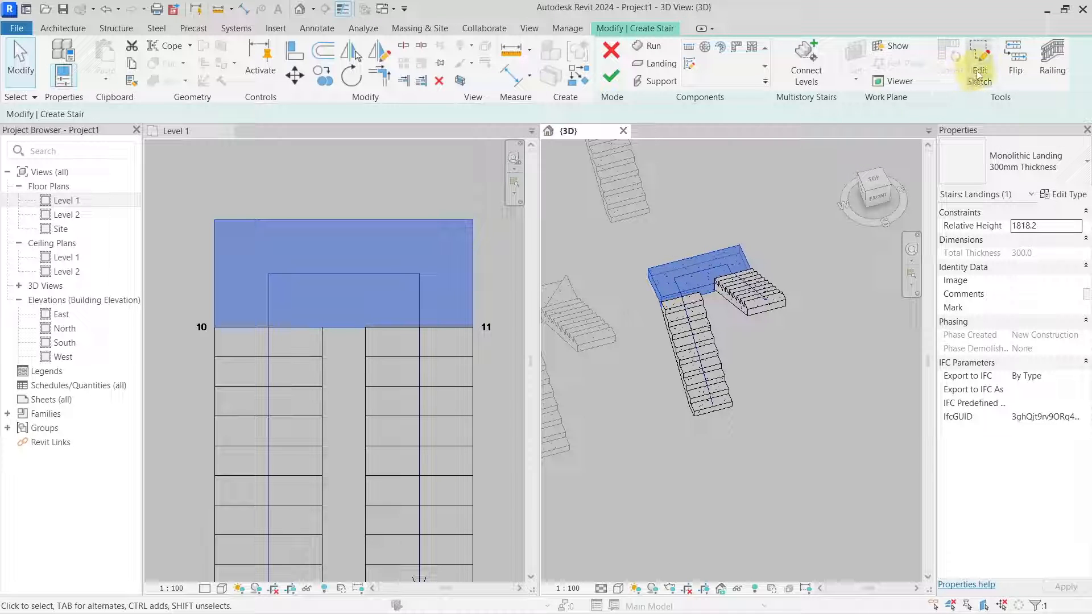
- Edit the landing's sketch and add a diagonal boundary line about 1414 mm long from the first run's inner corner to the outer corner
click(982, 73)
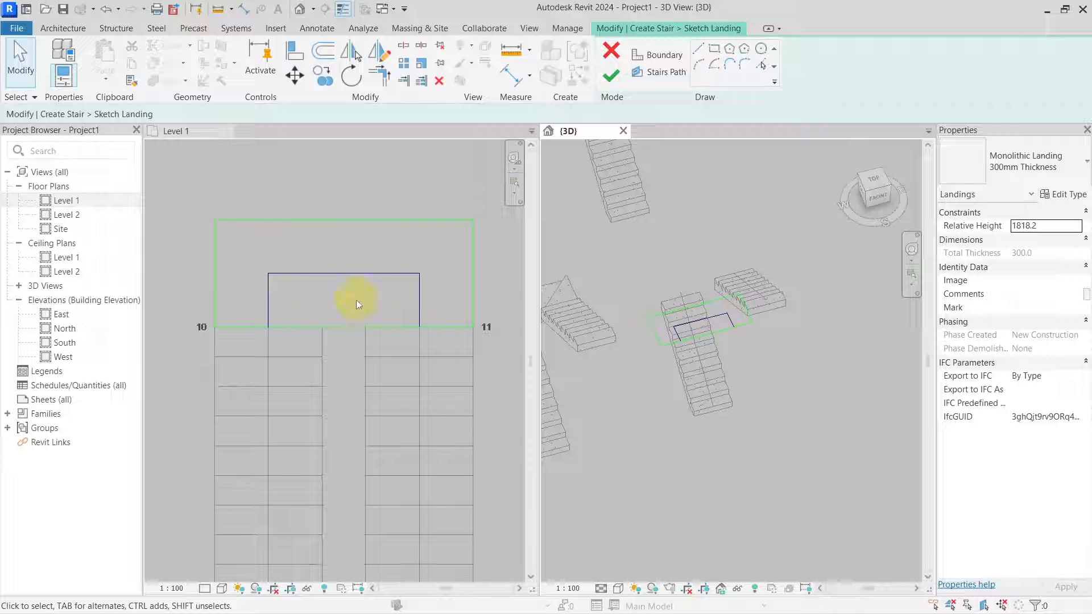
click(315, 246)
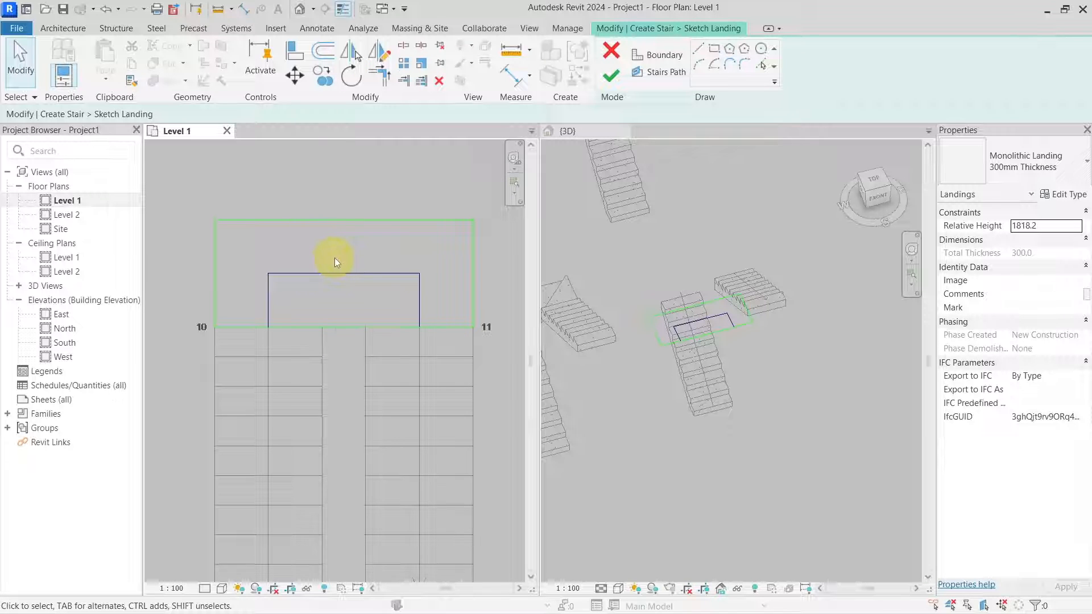
scroll(330, 256, up, 1)
middle_drag(326, 252, 334, 268)
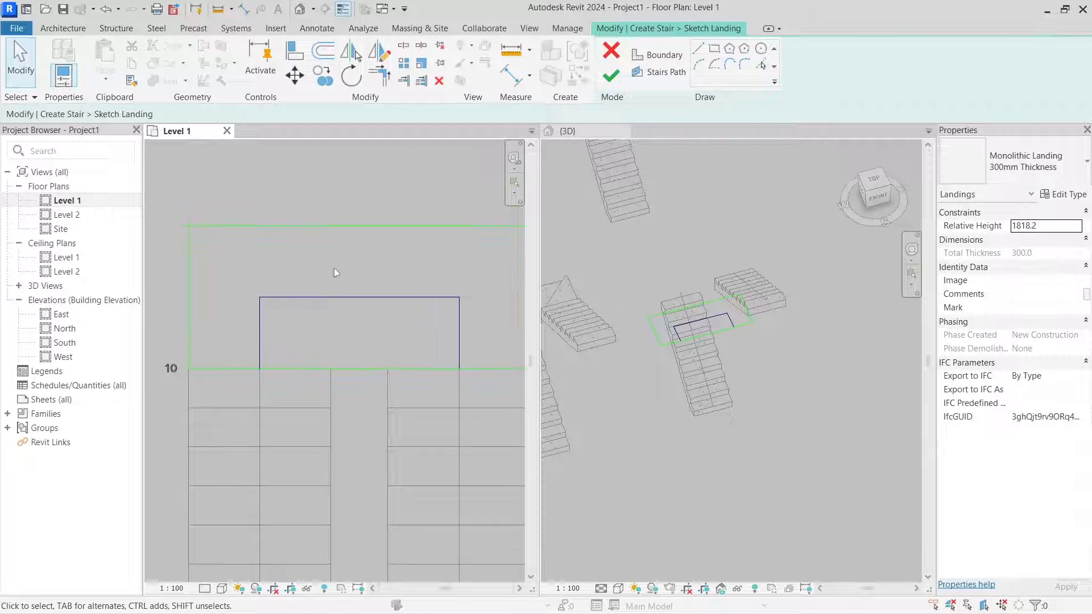
click(698, 50)
click(330, 370)
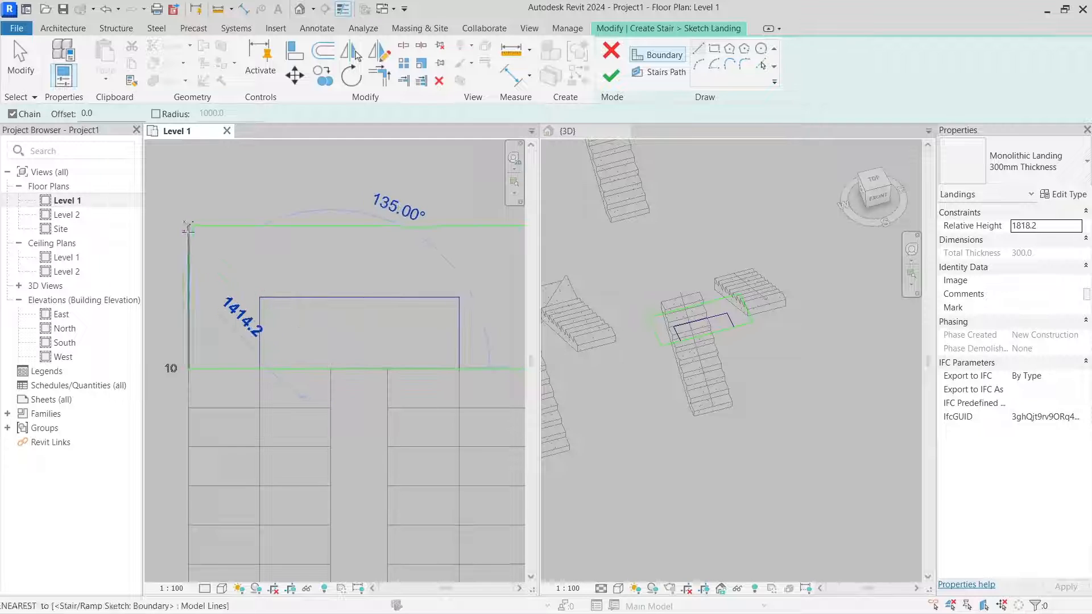
key(Escape)
key(Escape)
scroll(356, 307, down, 1)
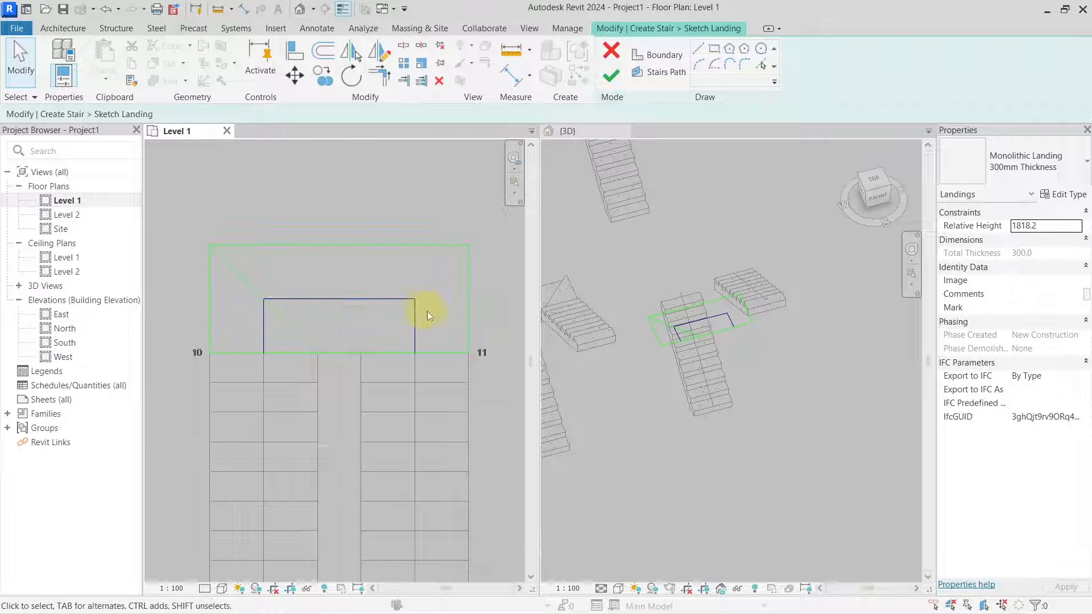
- Delete the sketch lines beyond the diagonal, leaving a triangular landing above the first run, and finish the sketch
drag(480, 381, 348, 210)
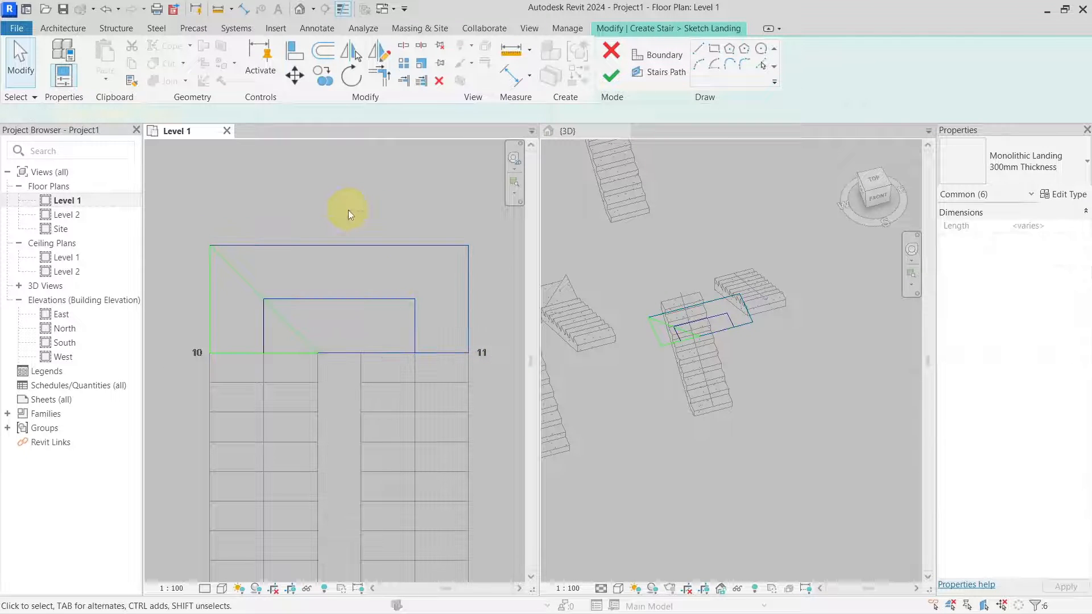
click(348, 209)
click(611, 76)
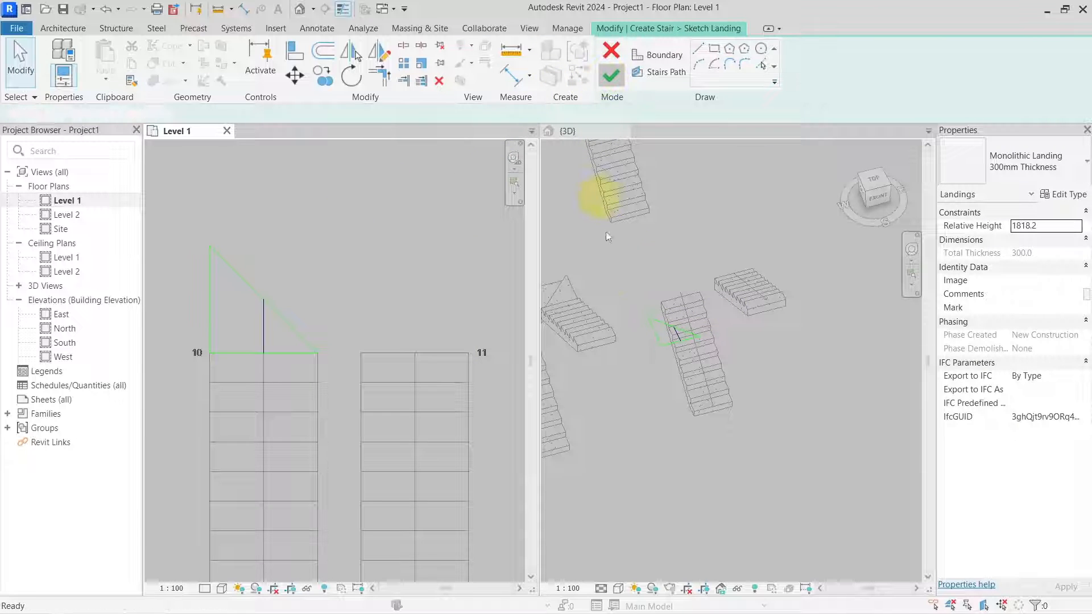
click(732, 472)
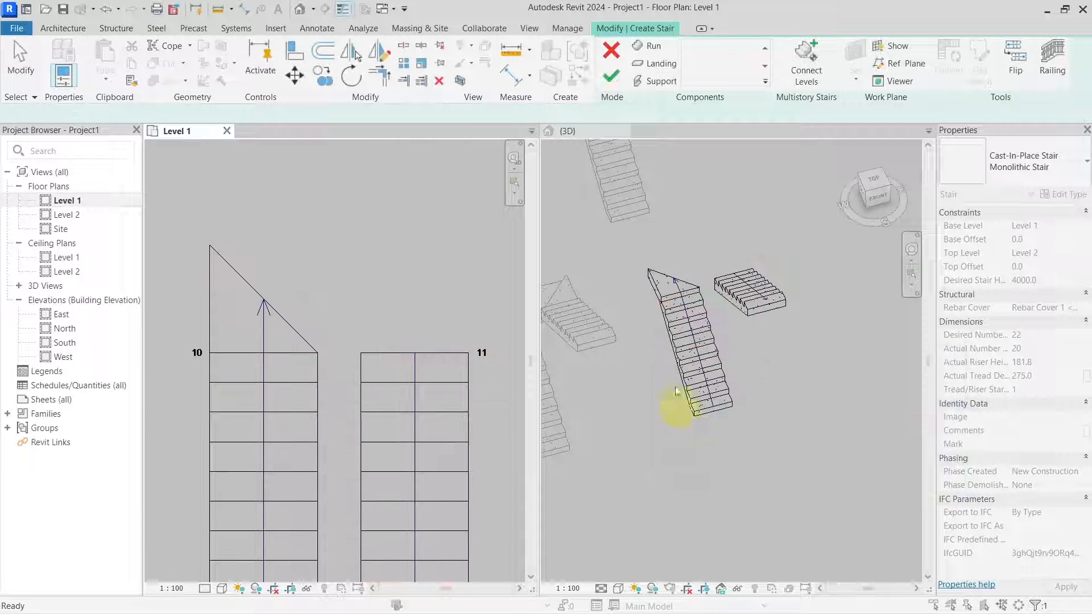
- Examine the triangular landing in 3D from above and from the side, where it meets the first run
click(705, 276)
scroll(705, 289, up, 3)
click(638, 375)
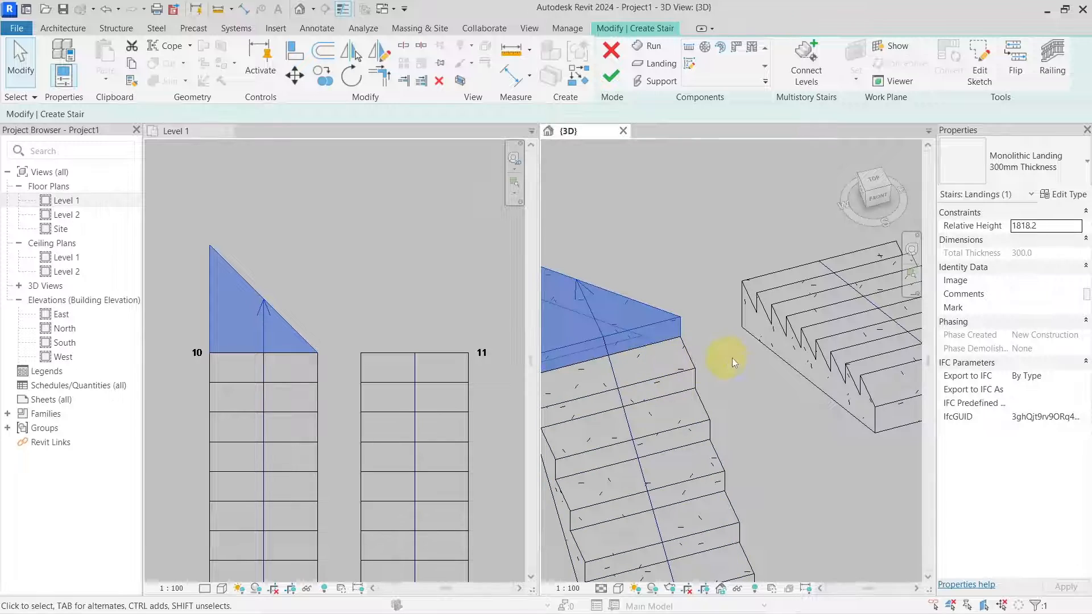
scroll(721, 360, up, 4)
click(739, 301)
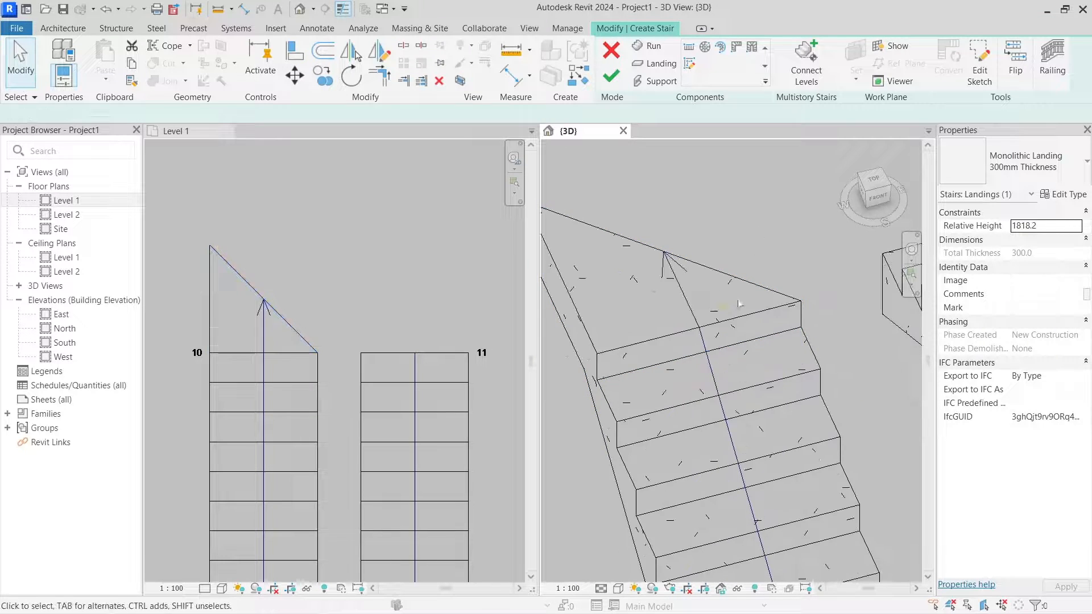
click(732, 323)
scroll(698, 353, down, 2)
shift+middle_drag(648, 392, 732, 444)
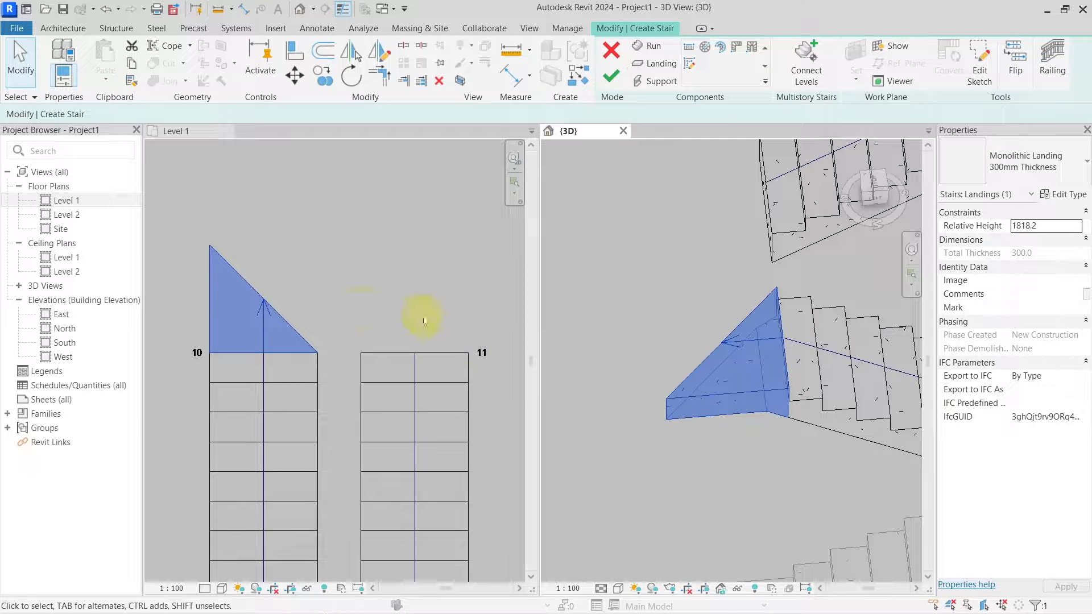
- Mirror a copy of the triangular landing about its diagonal edge
click(282, 319)
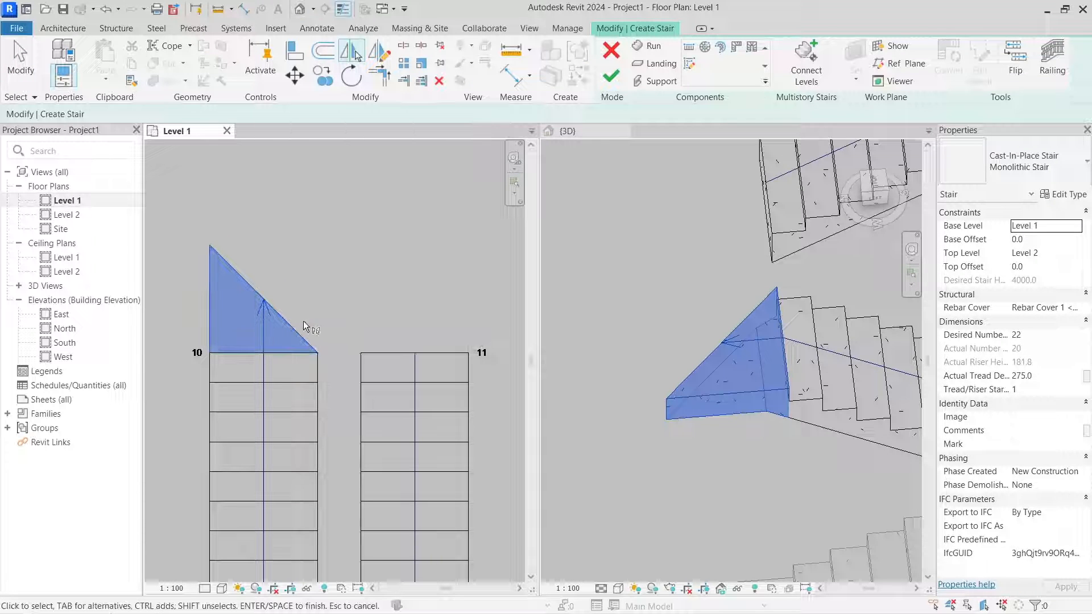
click(285, 326)
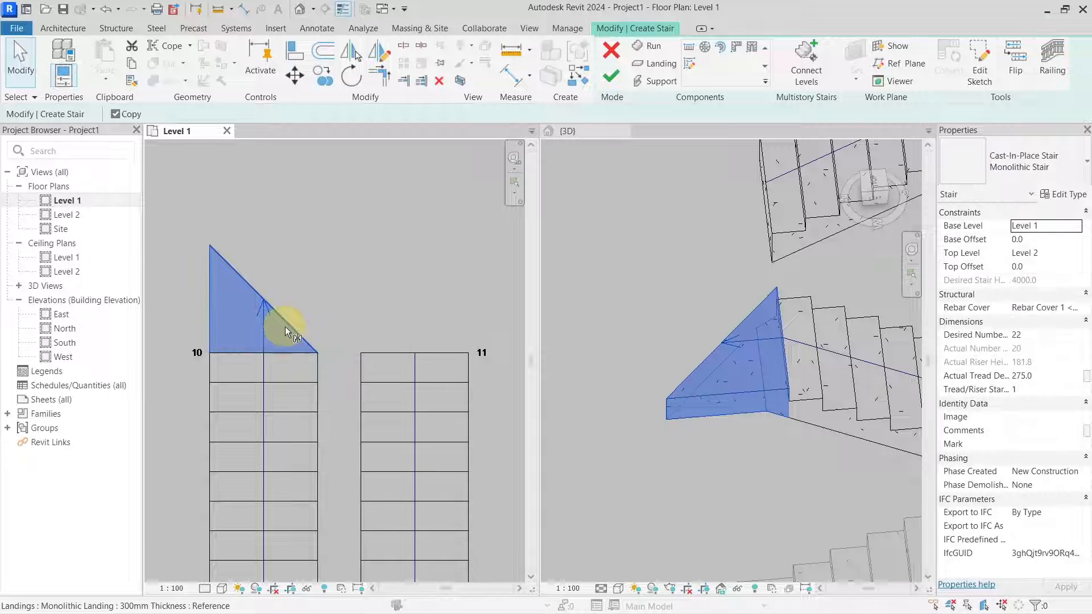
key(m)
key(m)
click(287, 327)
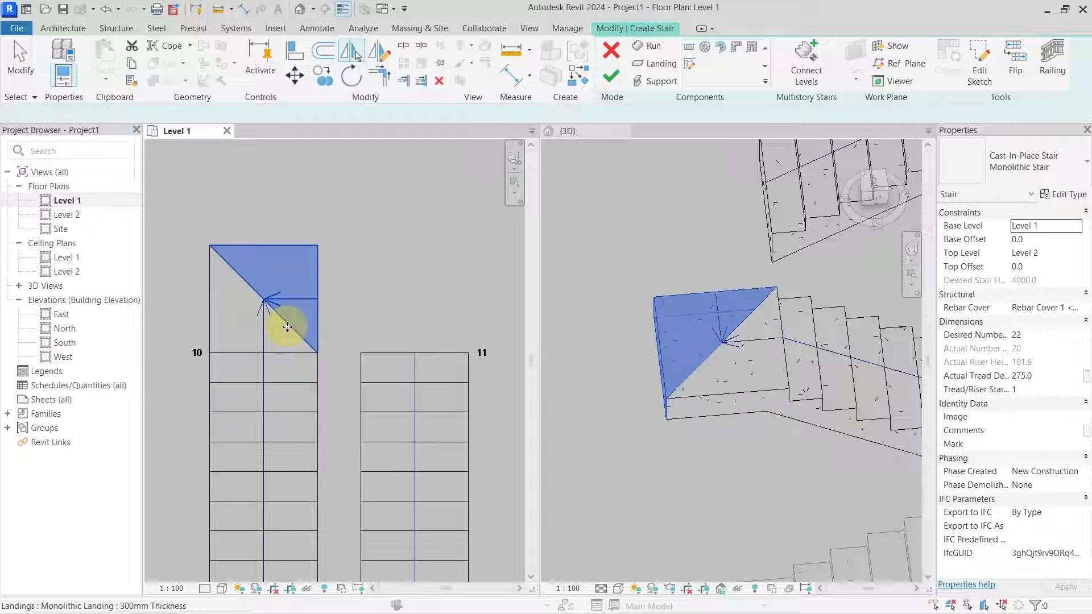
- Edit the mirrored landing's sketch and add a 400 mm boundary line across the gap between the two runs
double_click(301, 293)
middle_drag(322, 313, 381, 306)
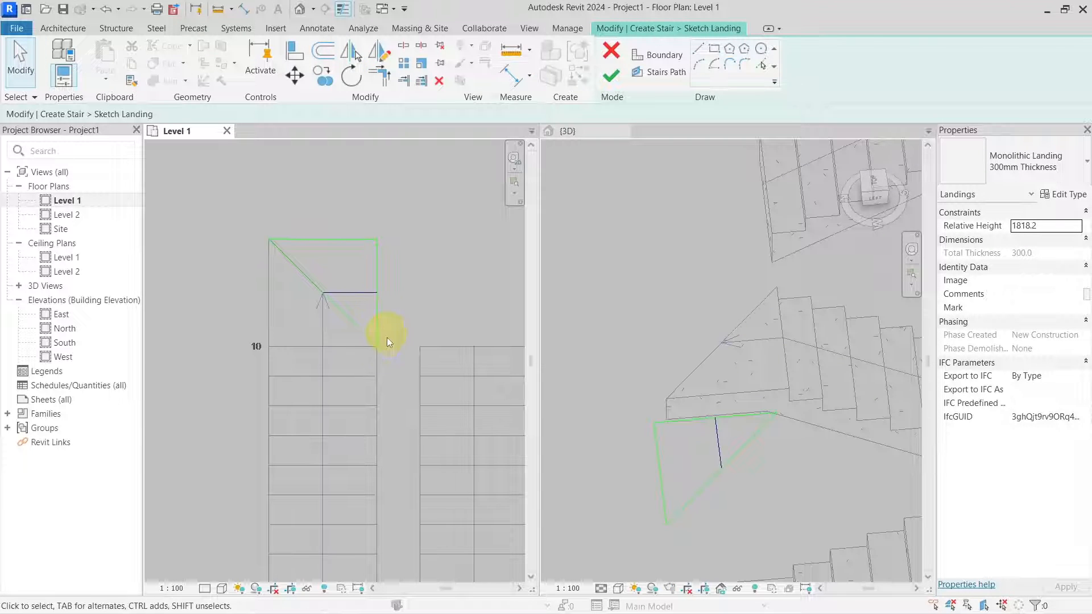
scroll(442, 309, up, 3)
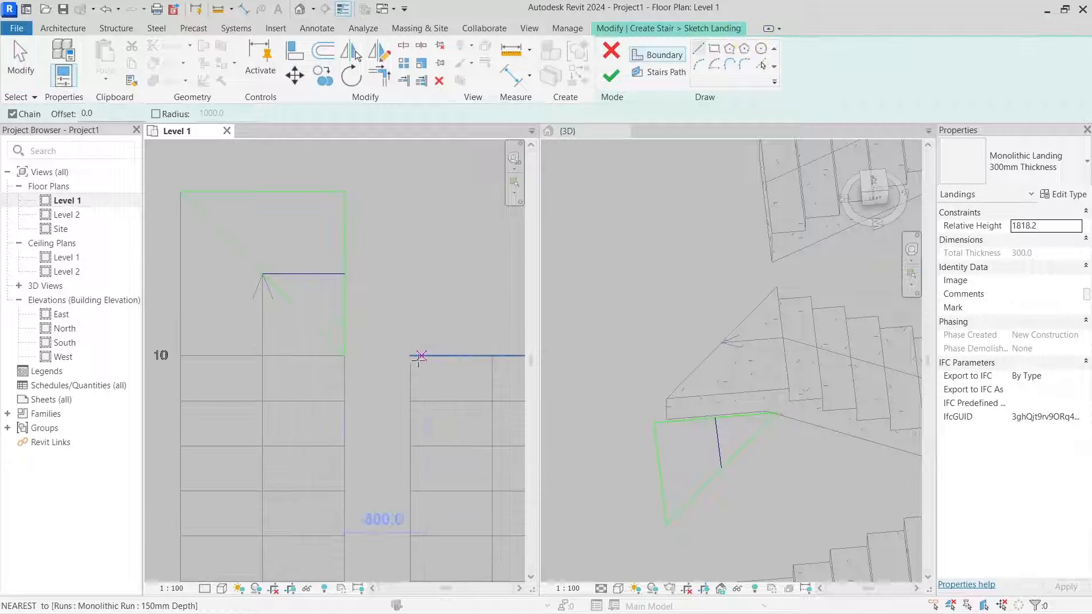
key(Escape)
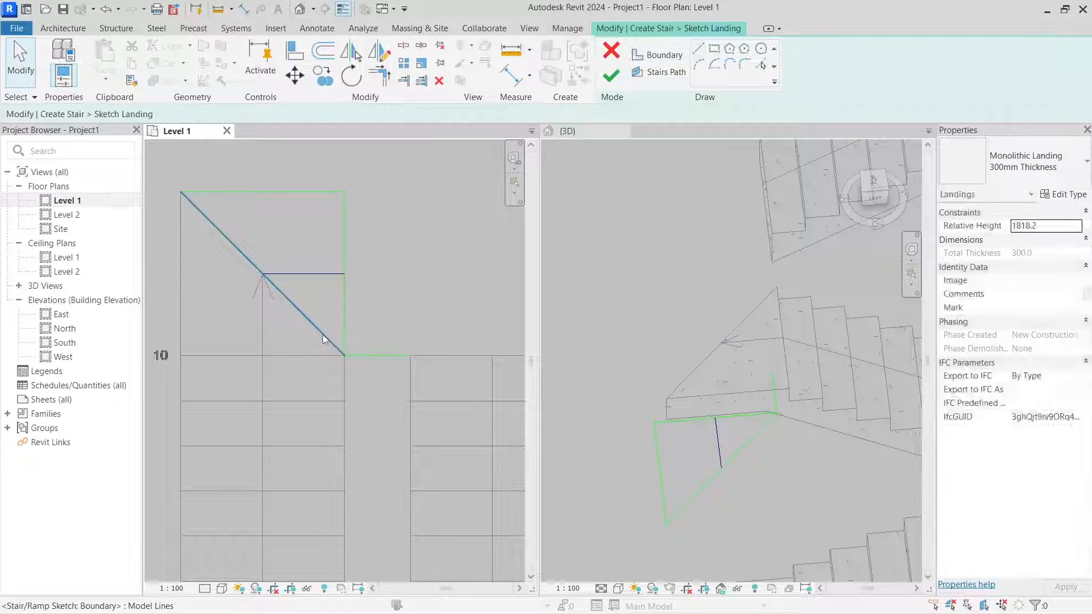
- Mirror a copy of the diagonal boundary line about the midpoint of the line across the gap
click(322, 334)
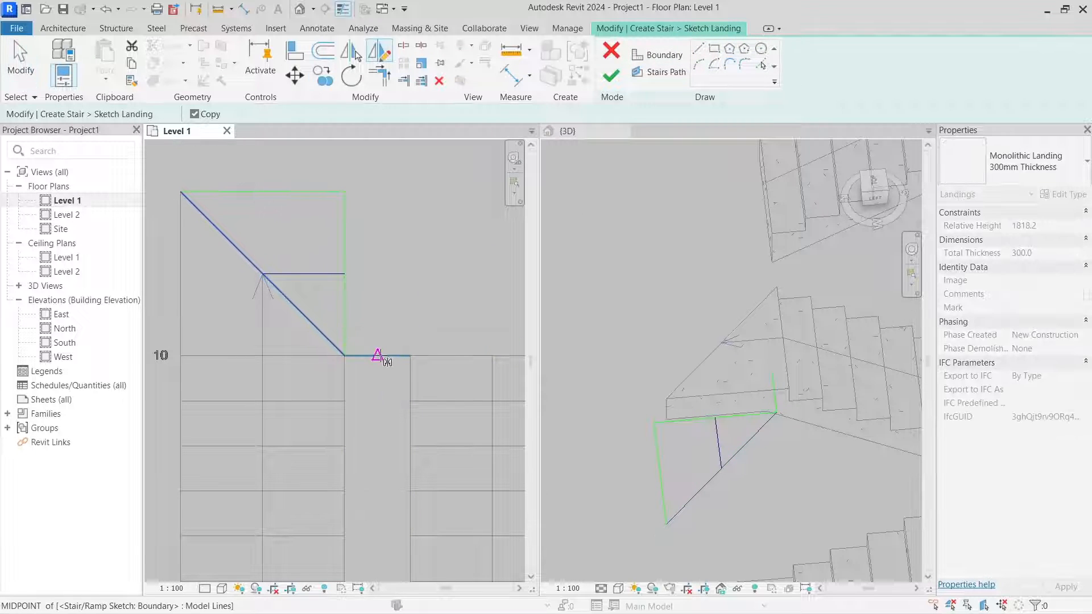
click(377, 372)
scroll(407, 362, down, 2)
middle_drag(406, 362, 331, 379)
- Trim the outer edge to meet the mirrored diagonal, and delete the leftover vertical boundary and path line inside the trapezoid
key(t)
key(r)
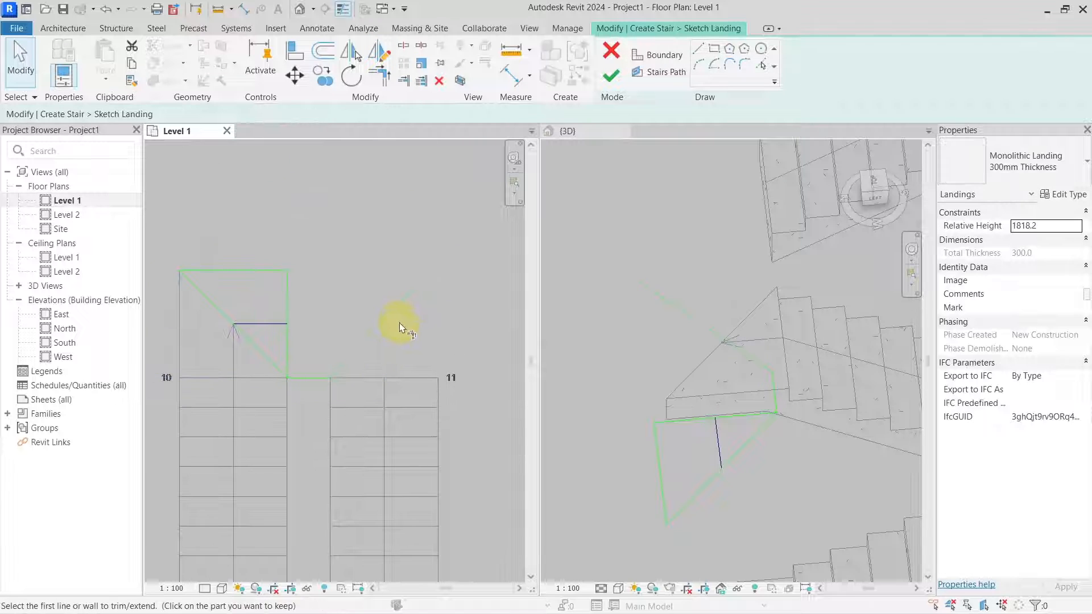
click(389, 319)
click(279, 272)
click(312, 342)
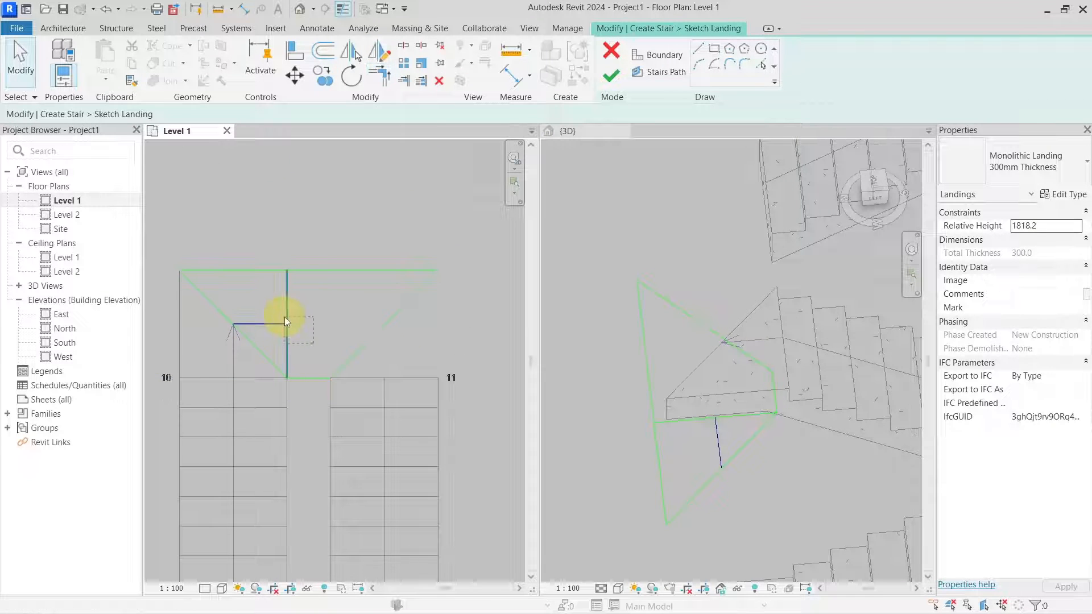
drag(284, 316, 284, 317)
click(314, 376)
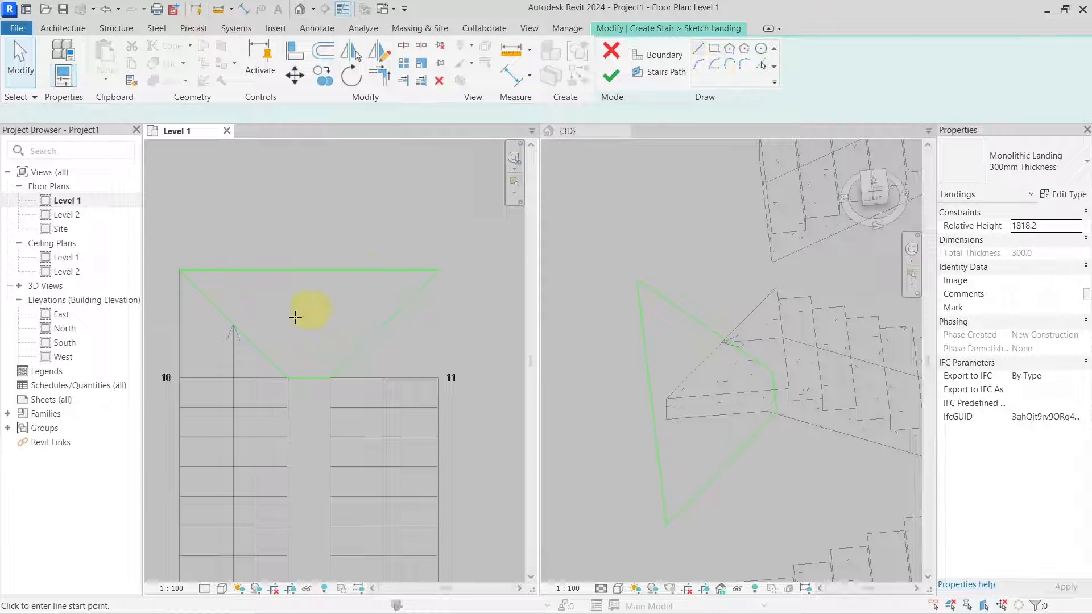
- Draw a horizontal stairs path line midway across the trapezoidal landing, between its two diagonal edges, and finish the landing sketch
click(240, 324)
click(383, 324)
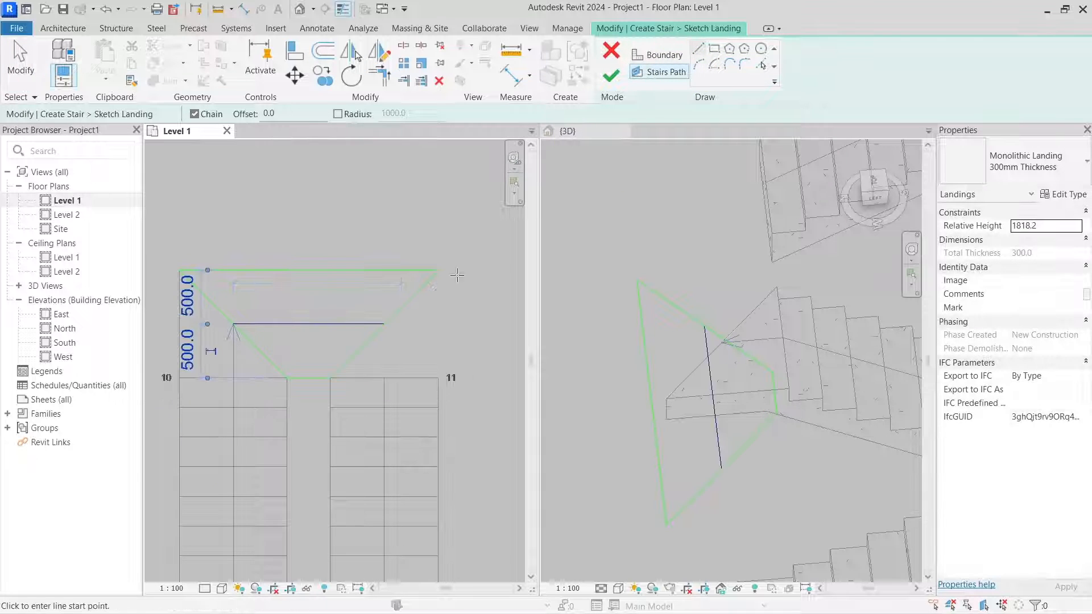
click(616, 84)
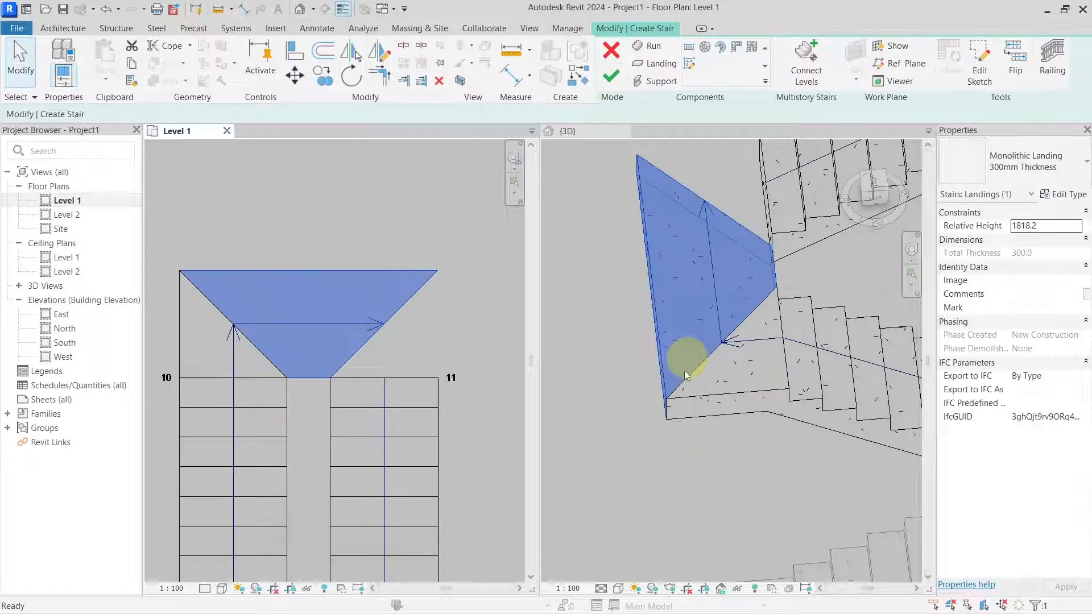
click(643, 441)
shift+middle_drag(680, 415, 775, 421)
- Mirror a copy of the triangular landing above the first run about a vertical axis through the midpoint of the gap edge
click(254, 358)
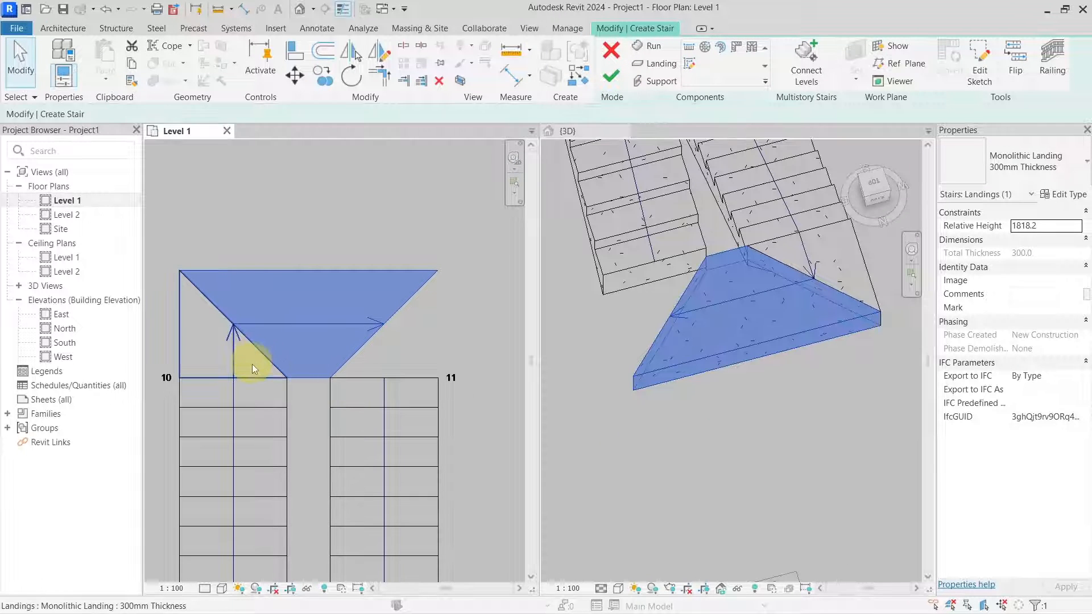
click(251, 364)
key(d)
key(m)
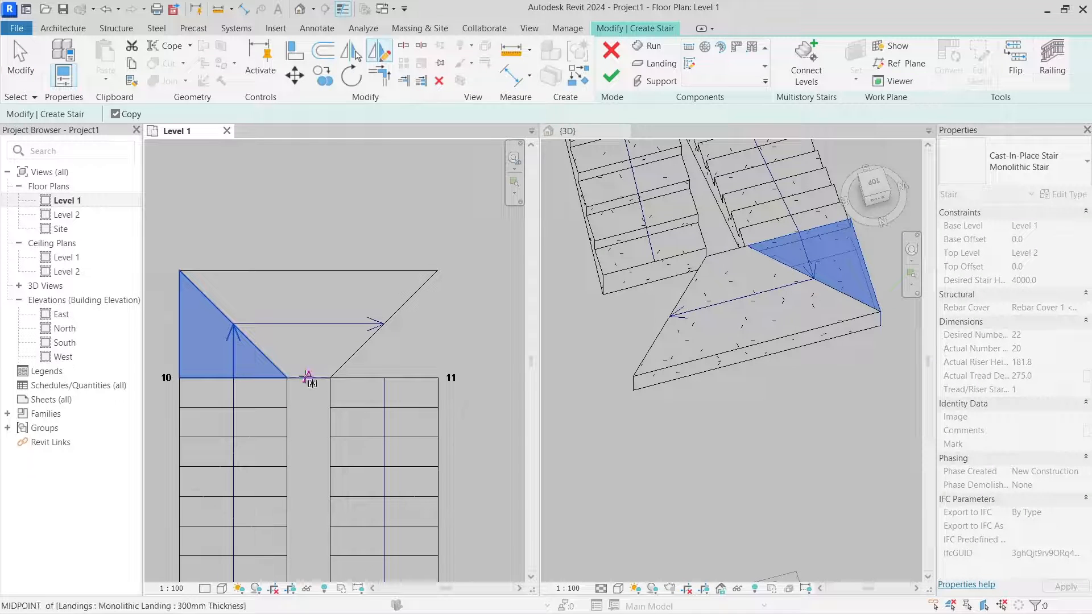
click(308, 377)
click(308, 401)
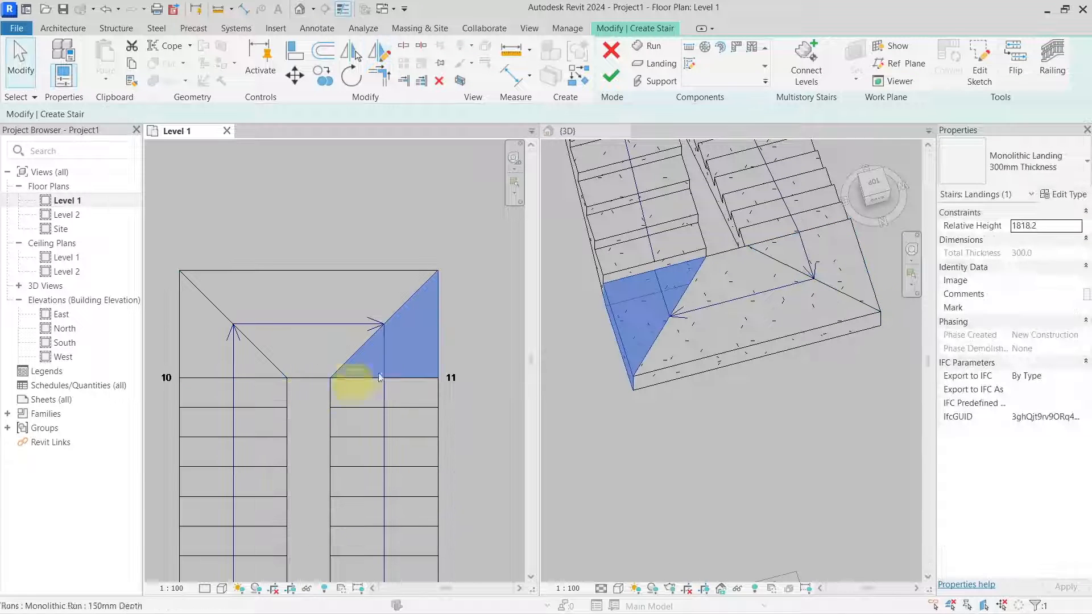
- In the mirrored triangular landing's sketch, replace the path line with one from the diagonal's midpoint down to the second run, and finish the sketch
double_click(409, 343)
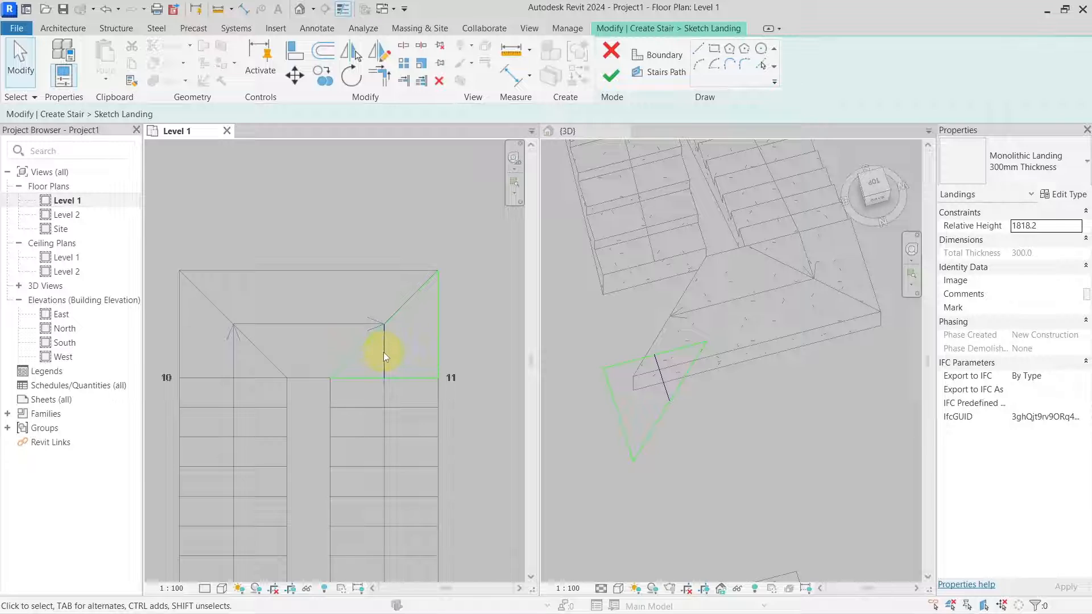
click(384, 352)
key(Delete)
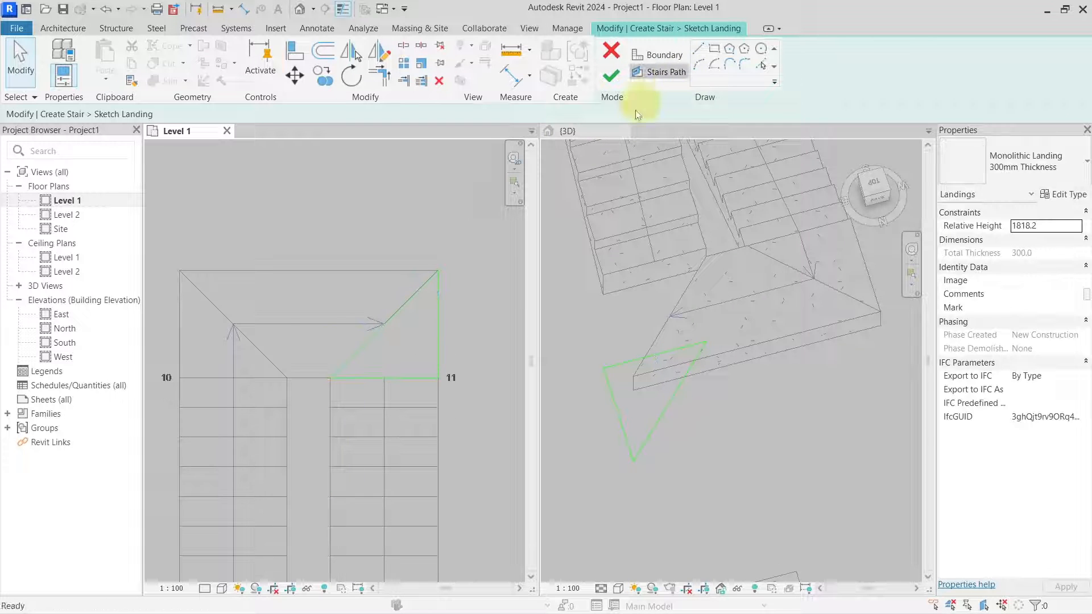
click(660, 71)
click(384, 324)
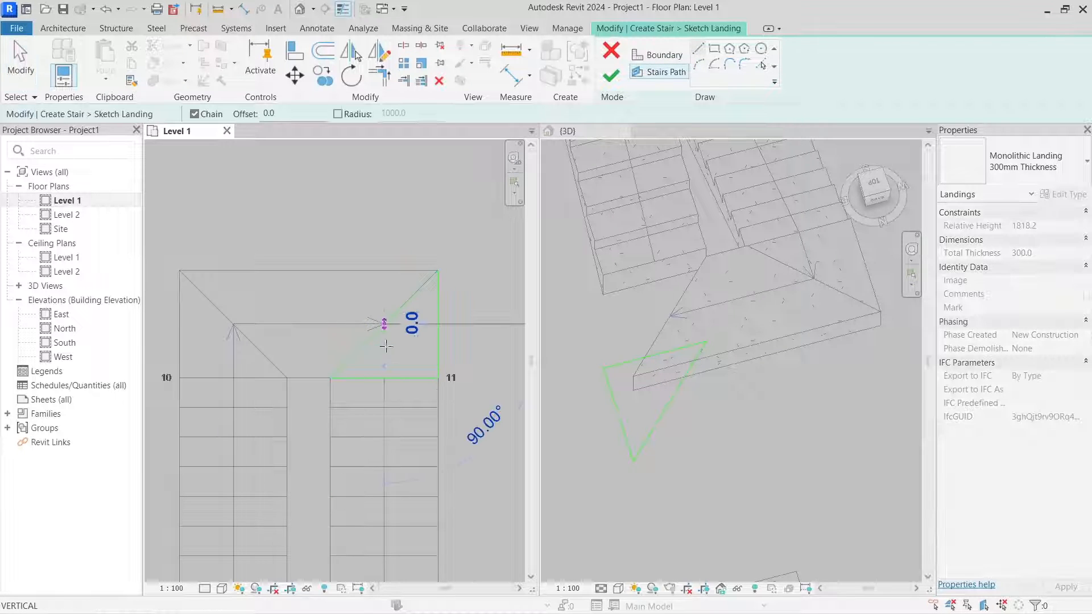
click(385, 377)
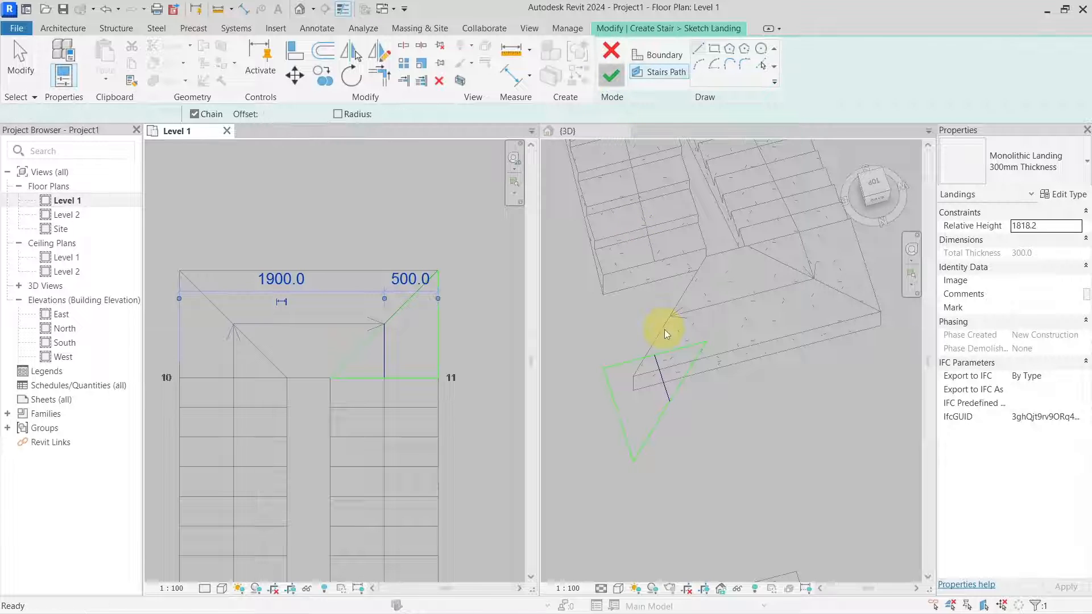
- Examine the three landings and how they meet the two runs in the 3D view
scroll(721, 392, down, 1)
click(737, 415)
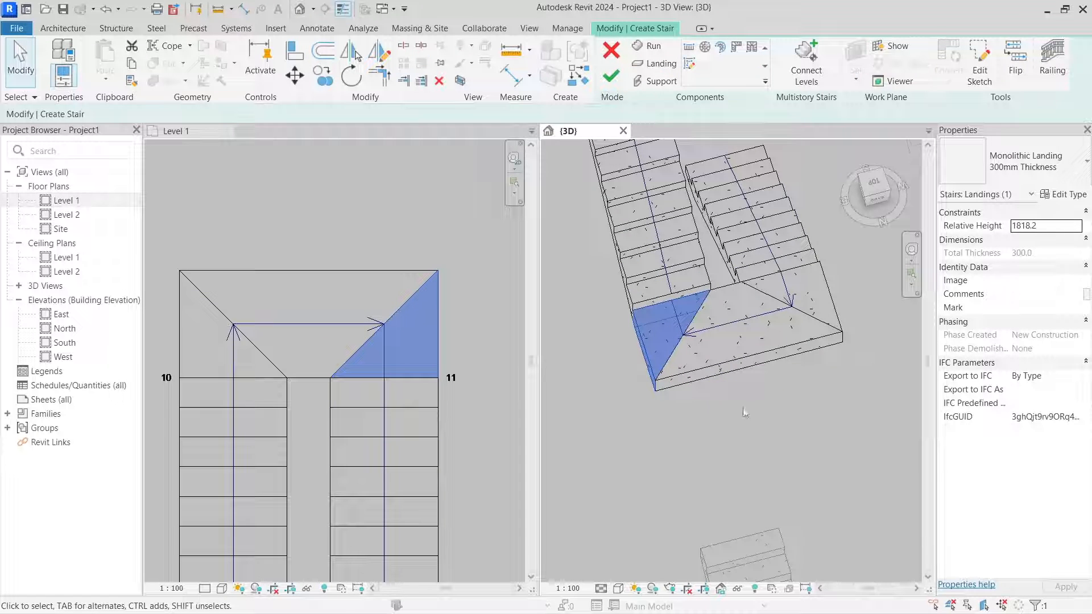
middle_drag(745, 412, 688, 430)
scroll(731, 369, up, 1)
middle_drag(739, 375, 837, 381)
click(835, 310)
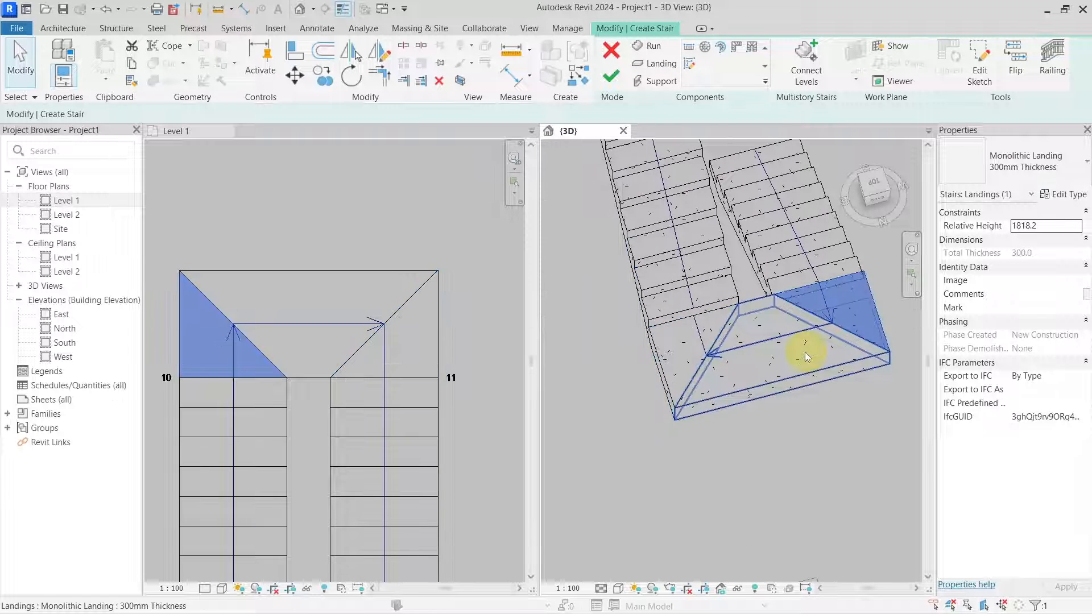
click(806, 358)
click(707, 366)
shift+middle_drag(797, 441, 717, 388)
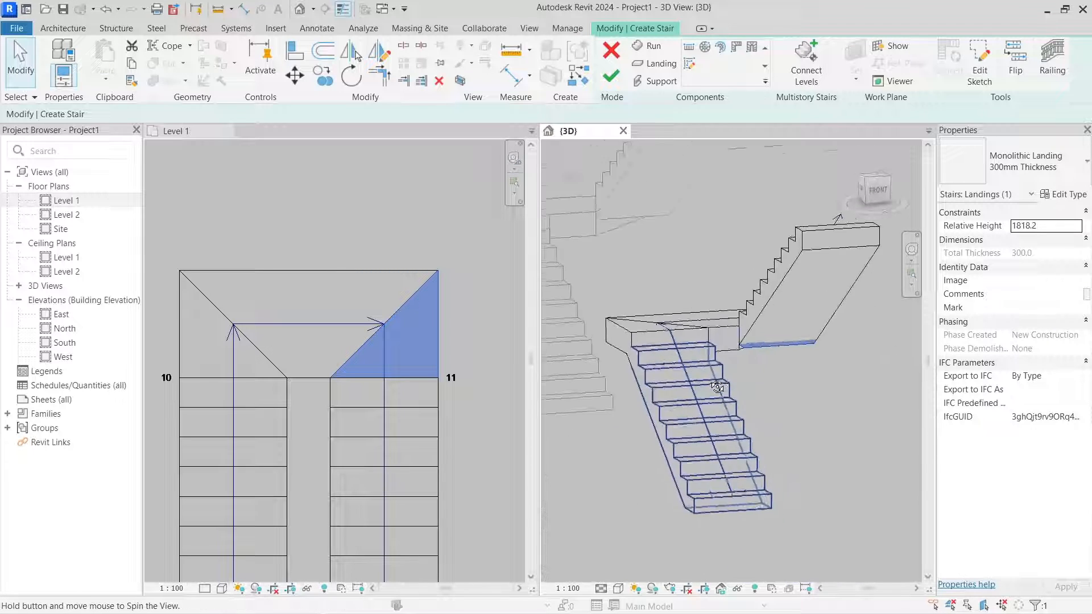
scroll(717, 387, up, 5)
click(692, 414)
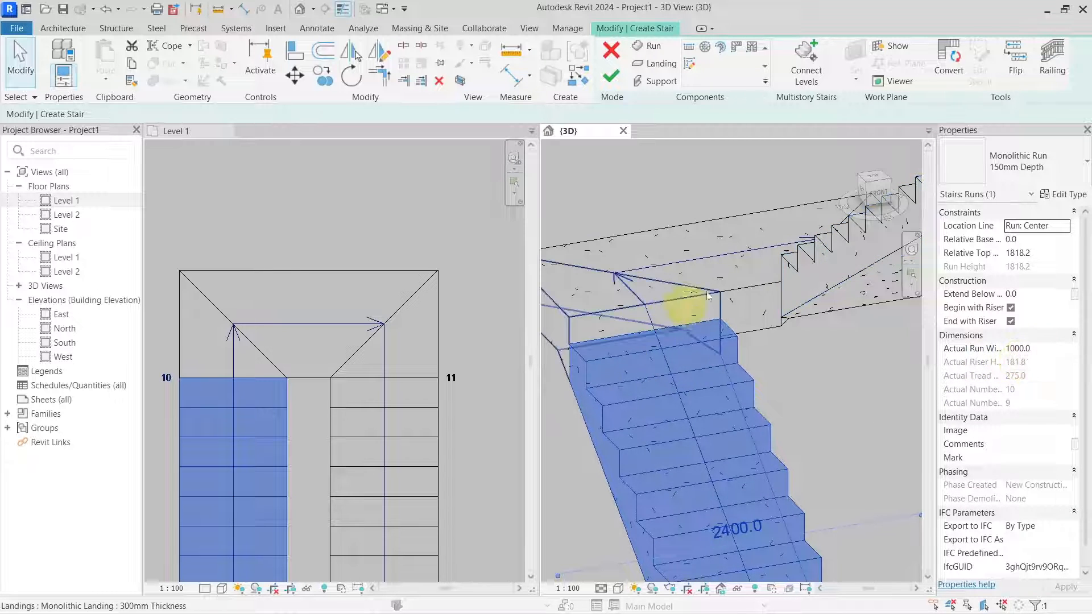
- Set the relative height of the trapezoidal landing to 2000 and of the triangular landing at the second run to 2181.8
click(723, 280)
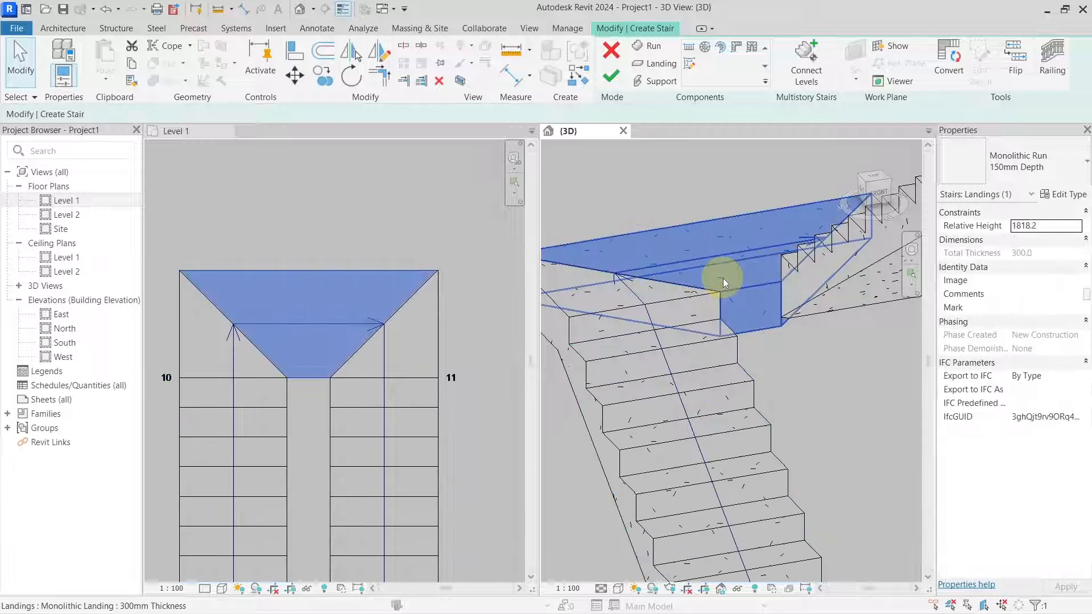
click(1056, 226)
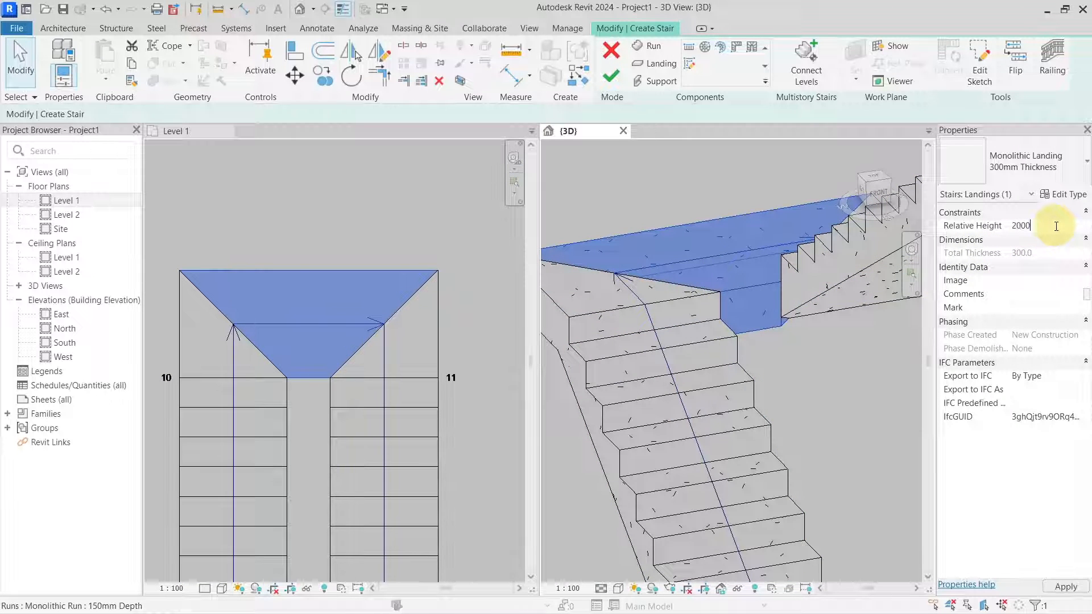
shift+middle_drag(762, 301, 751, 395)
click(782, 279)
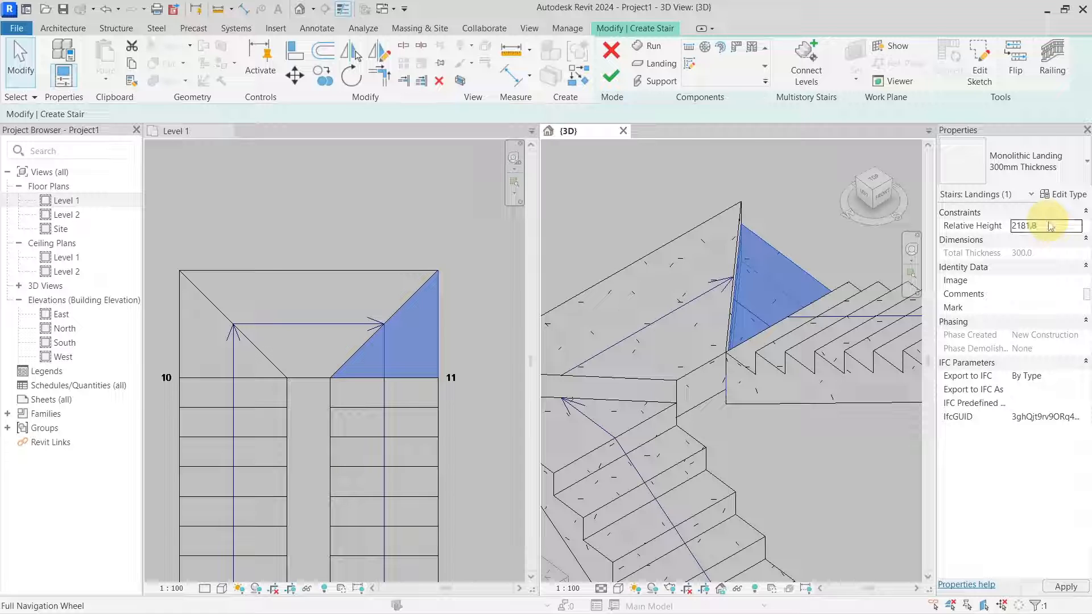
scroll(746, 347, down, 3)
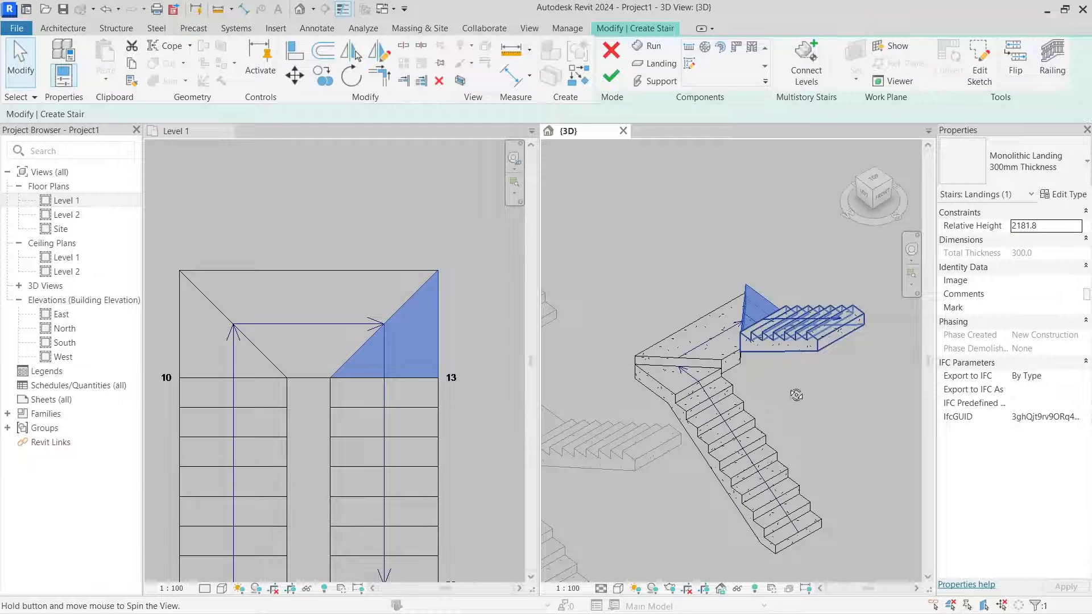
shift+middle_drag(796, 394, 736, 344)
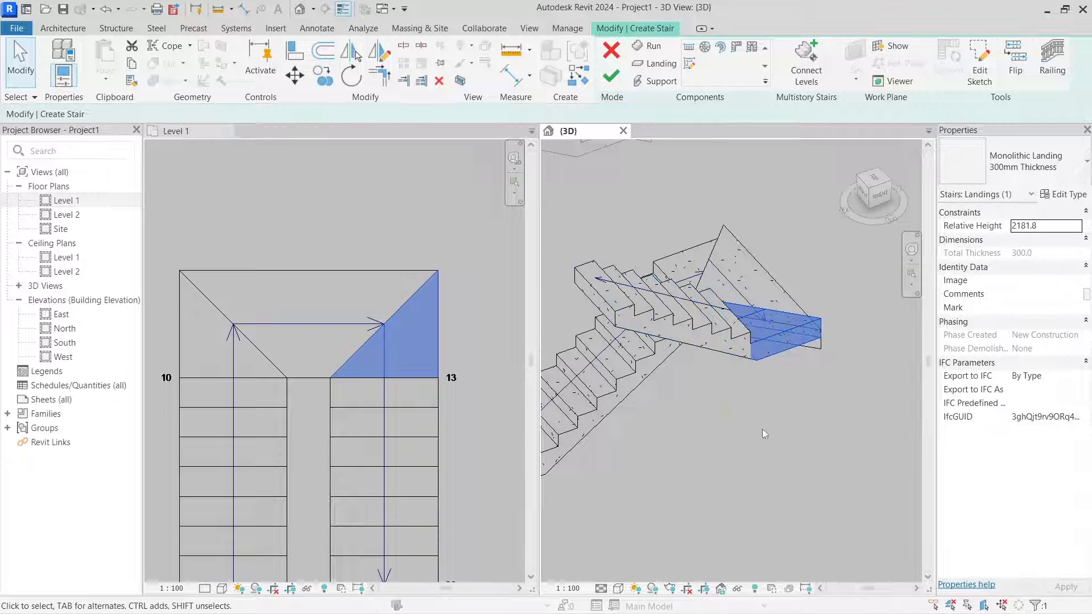
shift+middle_drag(709, 390, 740, 436)
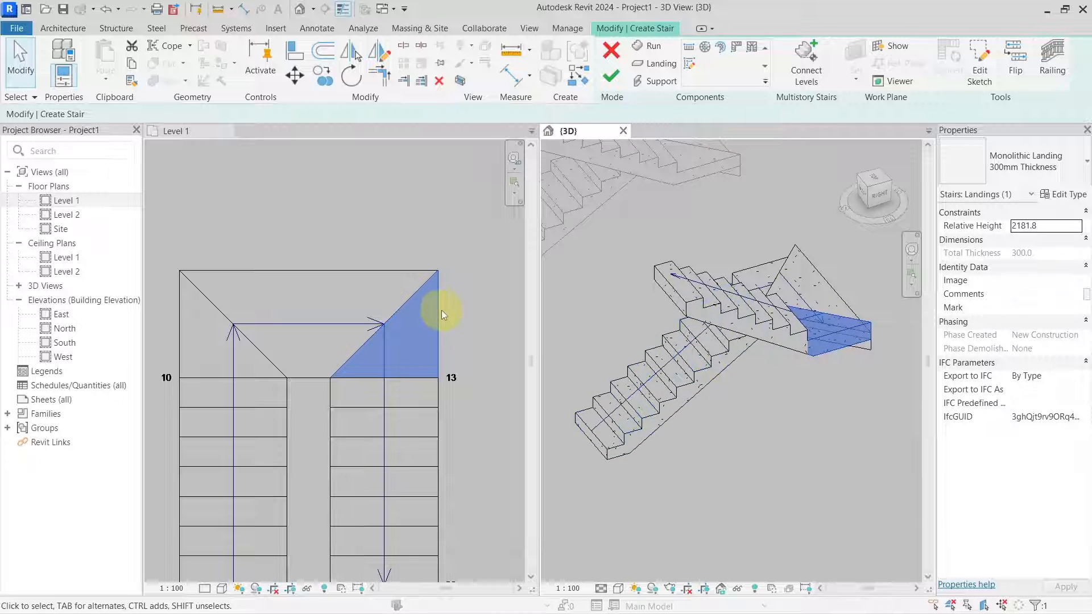
- Set the second run's relative top height to 4000
scroll(461, 385, down, 2)
middle_drag(463, 444, 462, 362)
scroll(455, 427, up, 3)
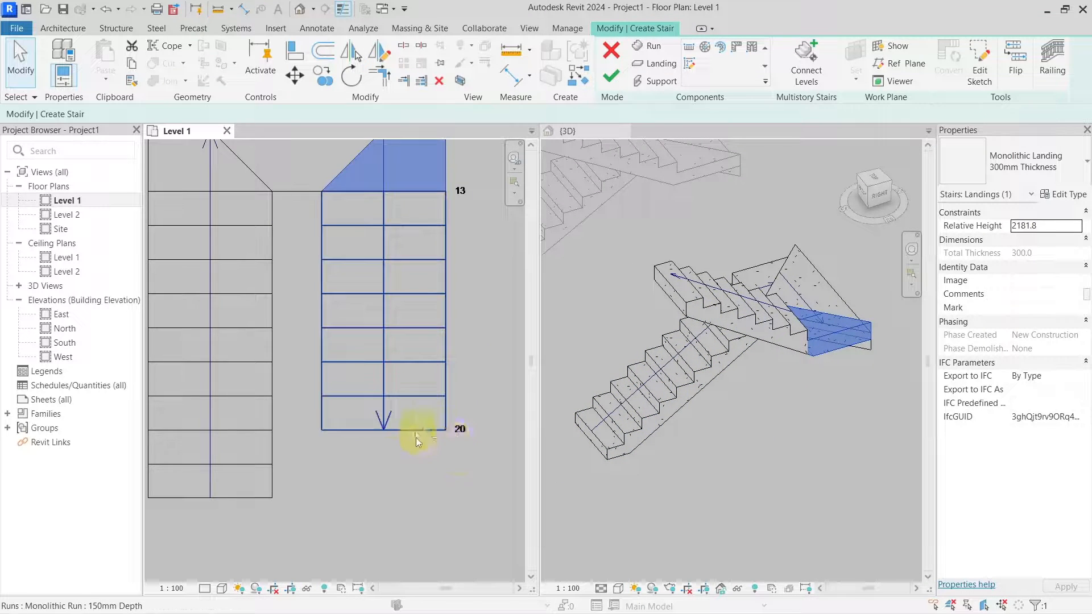
scroll(416, 438, down, 2)
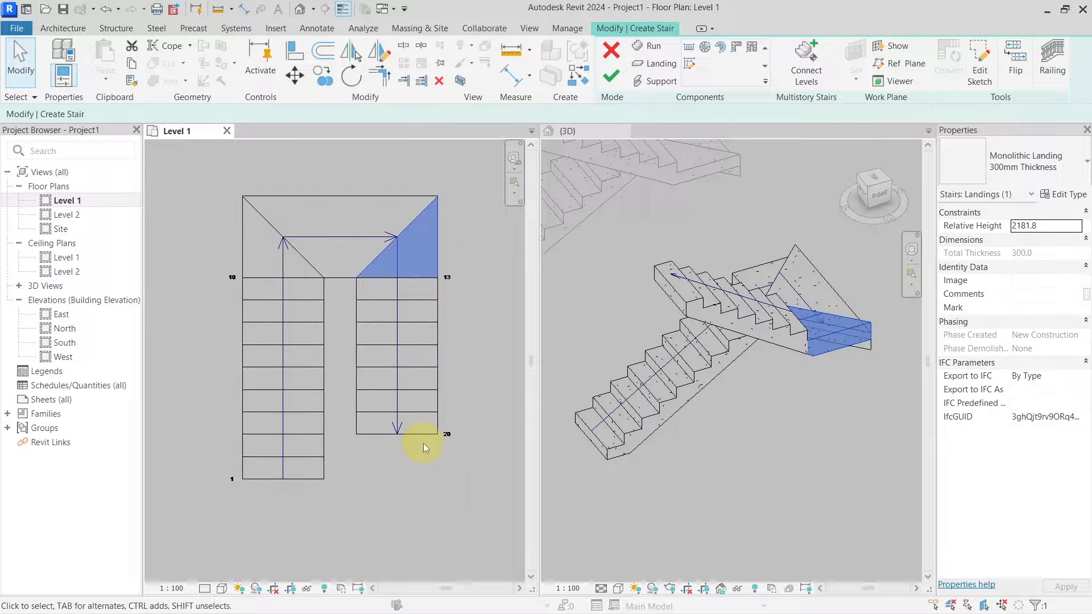
click(762, 334)
click(731, 330)
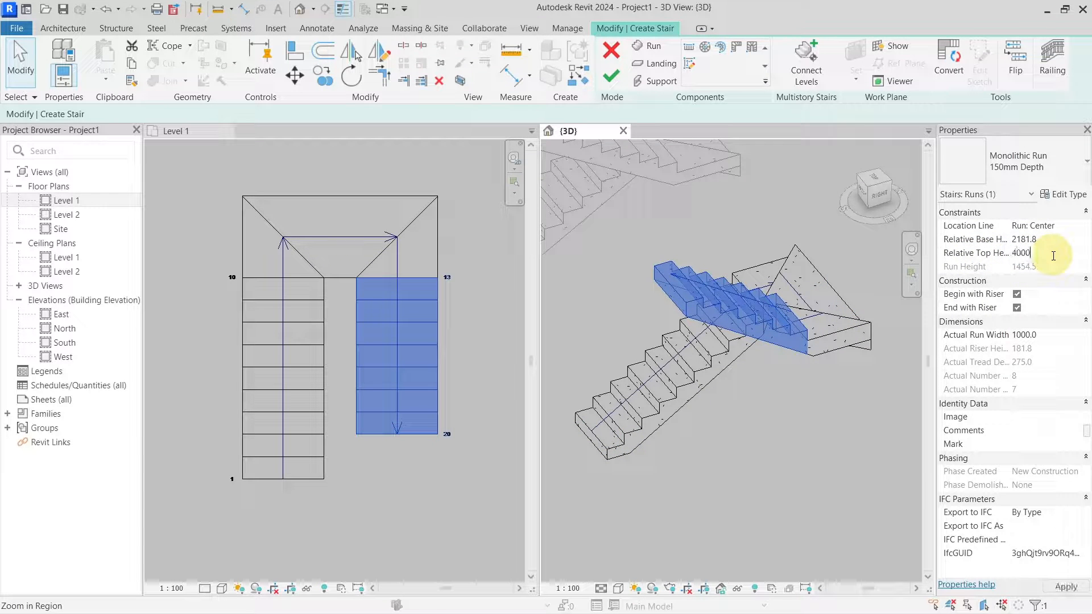
click(783, 452)
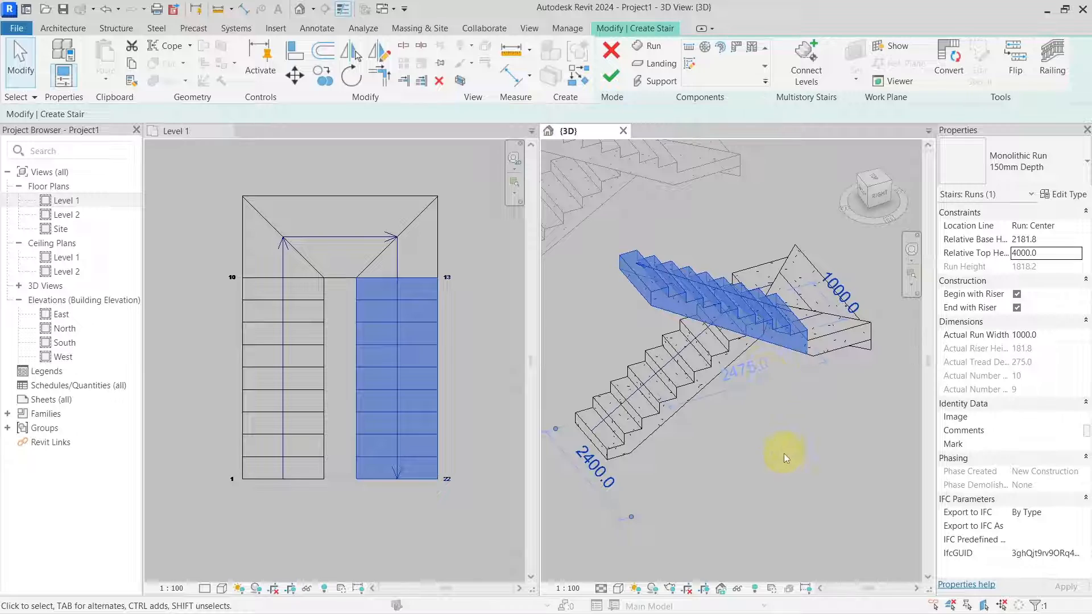
- Examine the stair's landings and underside from several angles to check how the stepped landings join the runs
shift+middle_drag(700, 487, 765, 435)
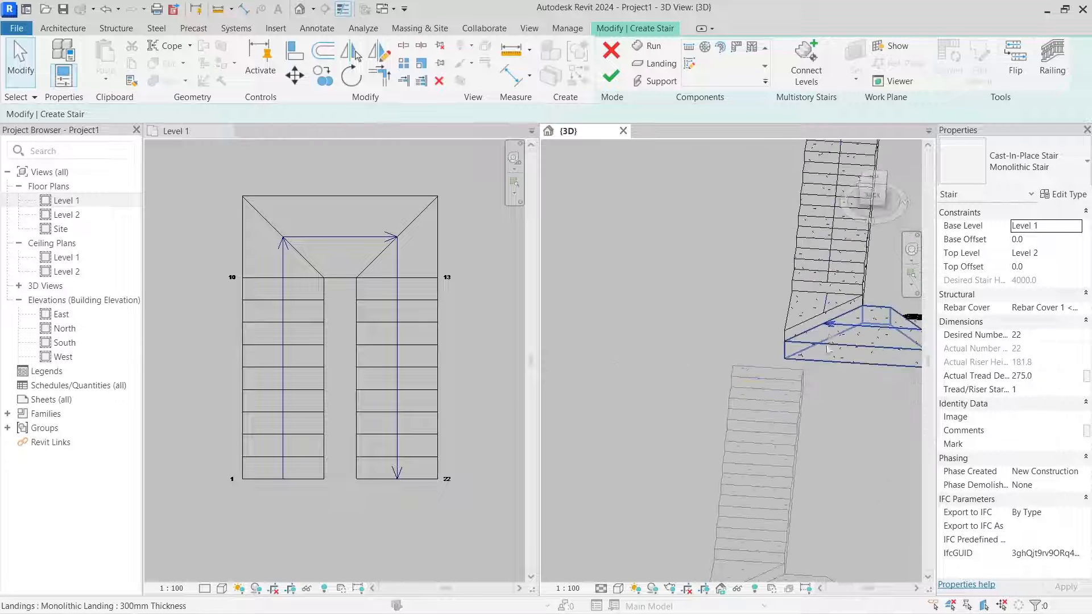
scroll(830, 340, up, 3)
click(802, 298)
shift+middle_drag(841, 290, 853, 362)
click(853, 361)
scroll(818, 390, down, 2)
shift+middle_drag(660, 392, 807, 444)
shift+middle_drag(742, 523, 739, 361)
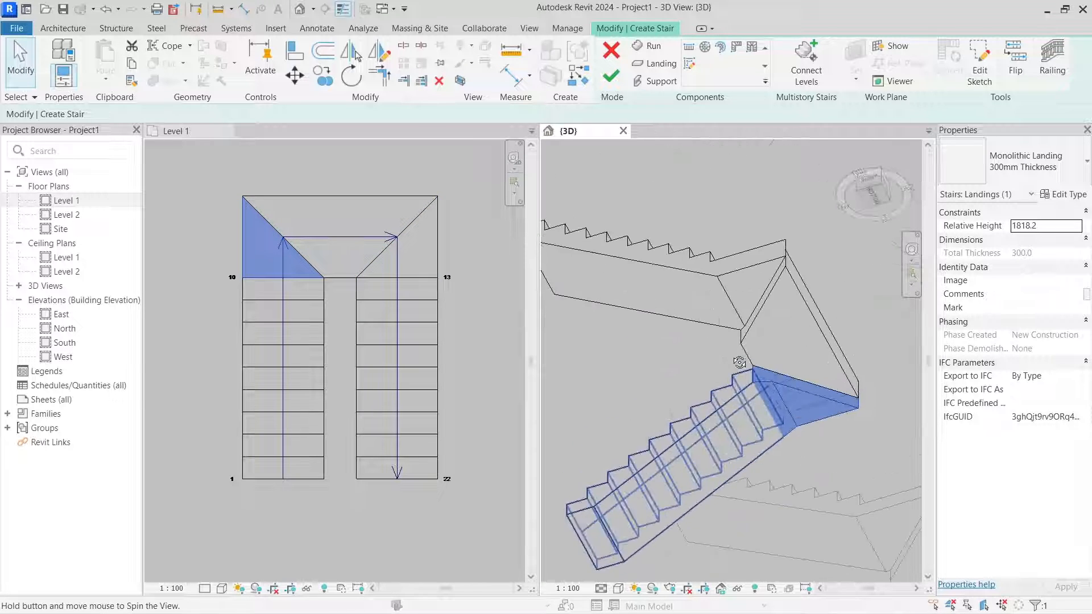
scroll(768, 329, up, 2)
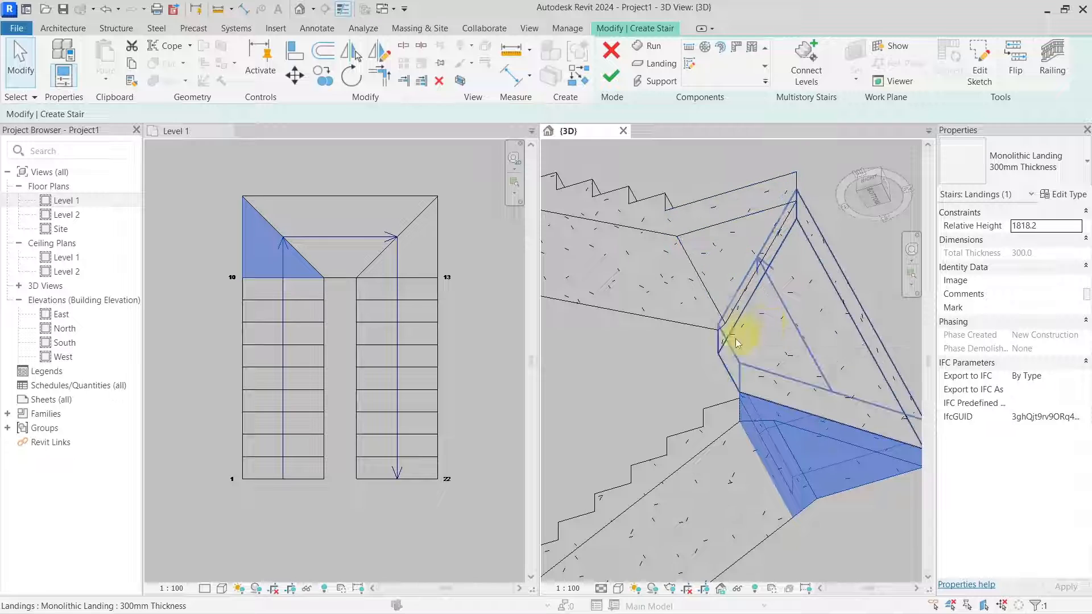
click(669, 398)
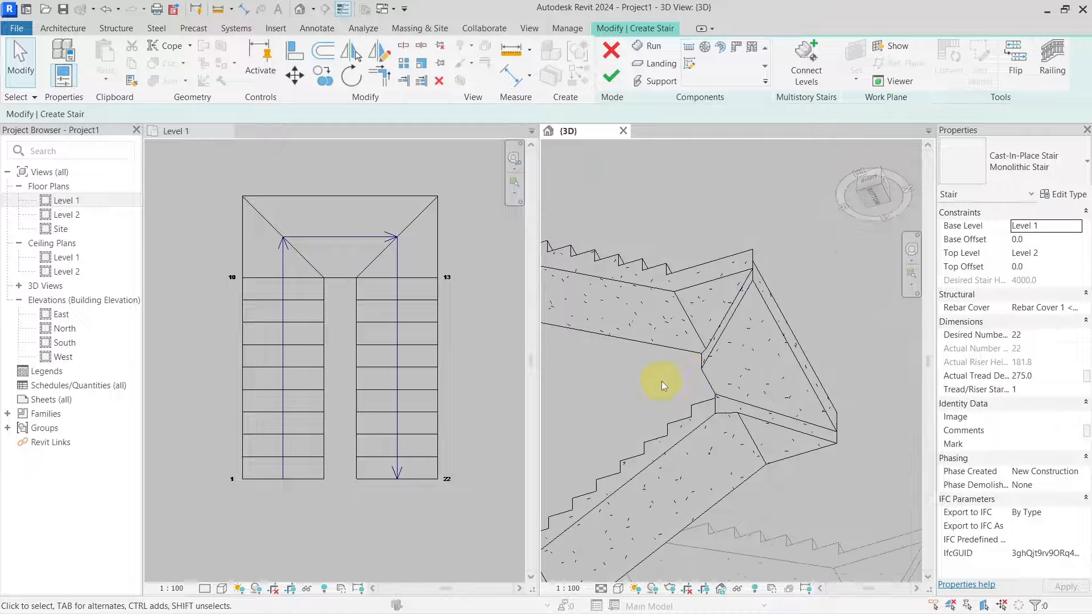
scroll(661, 381, down, 2)
shift+middle_drag(661, 381, 737, 415)
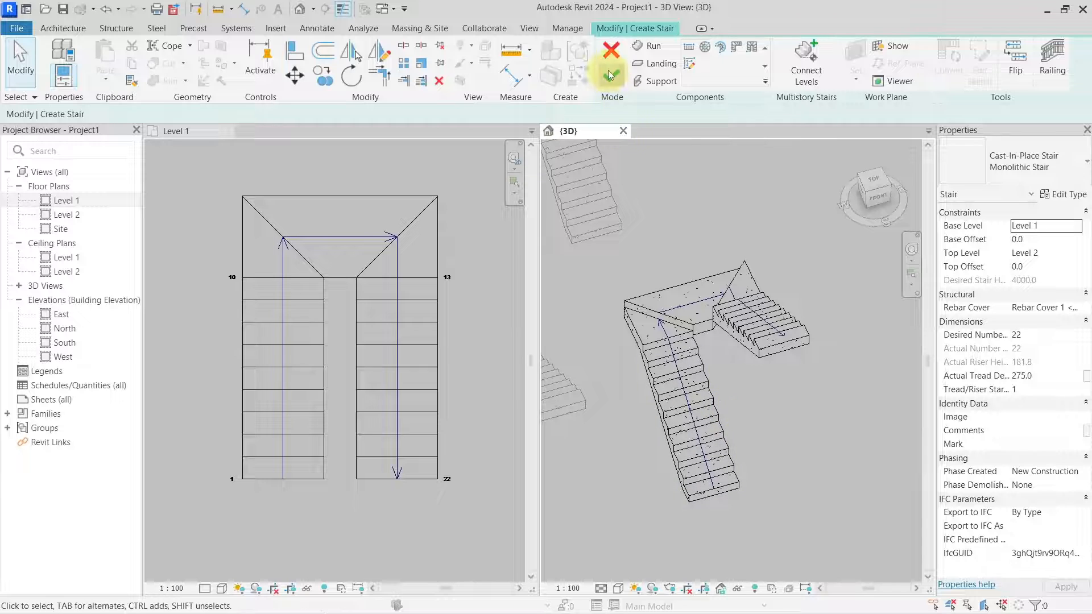
- Finish the stair edit and close the Level 1 plan so that only the 3D view remains open
click(610, 74)
click(791, 428)
scroll(790, 428, down, 3)
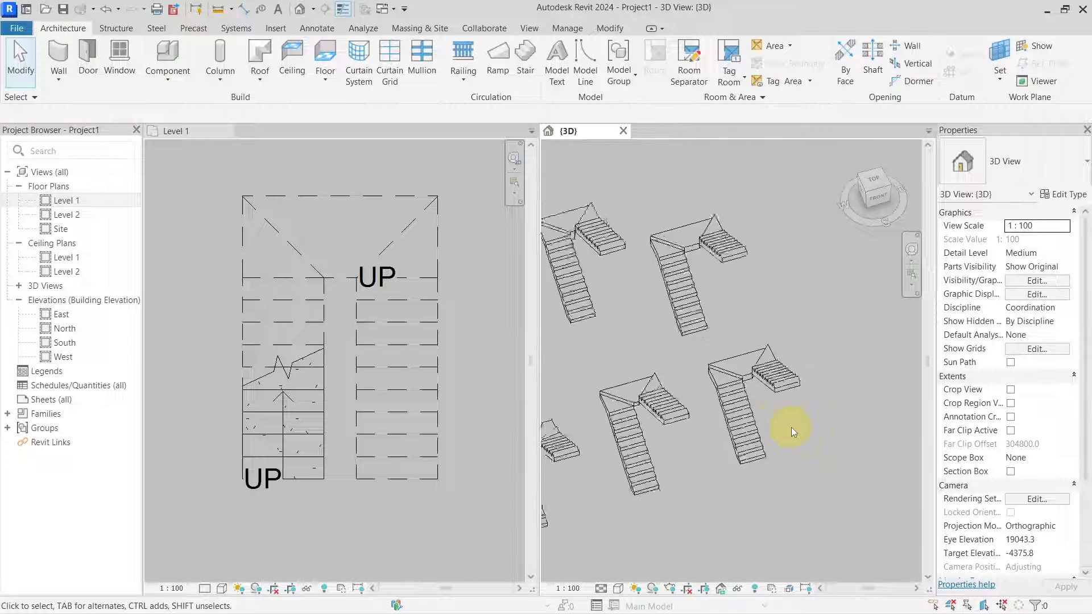
shift+middle_drag(743, 476, 773, 410)
scroll(751, 408, up, 4)
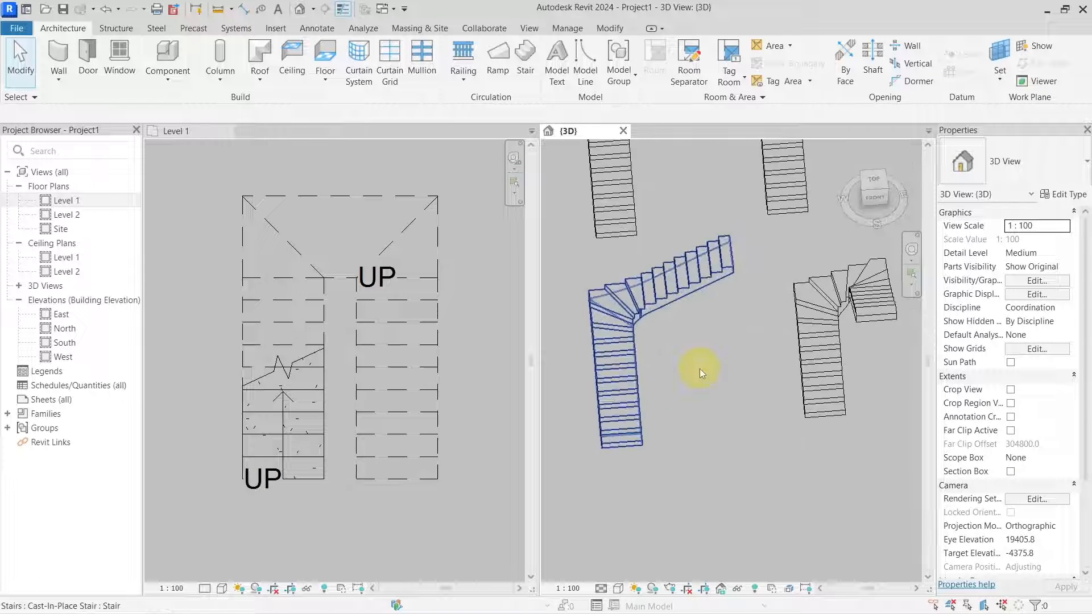
click(230, 131)
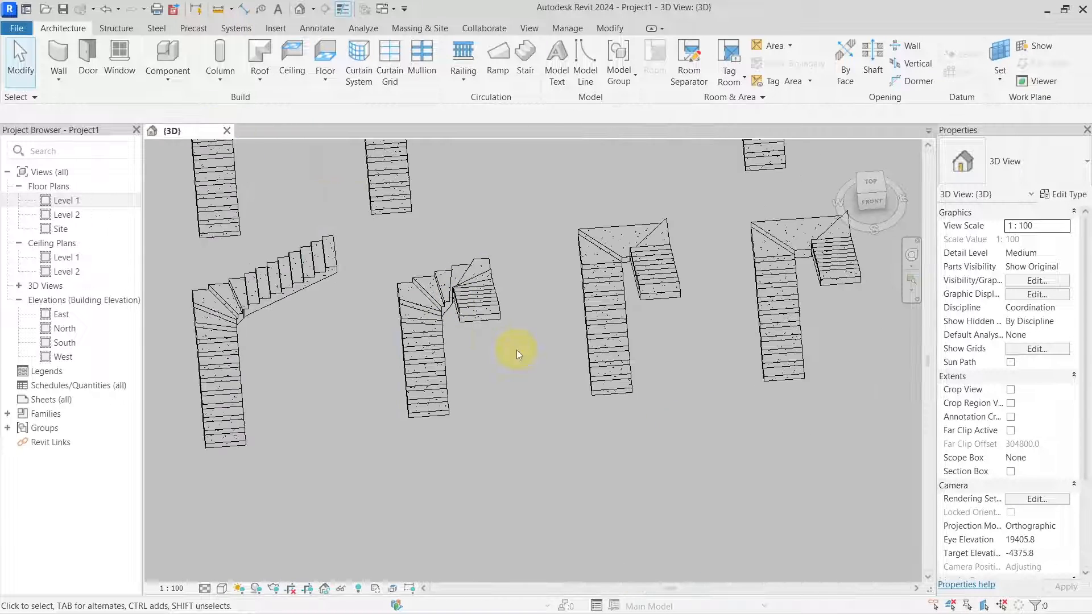
- Examine the finished stair and compare it with the other stair variants in the 3D view
scroll(509, 379, down, 3)
shift+middle_drag(472, 455, 571, 408)
scroll(718, 406, up, 3)
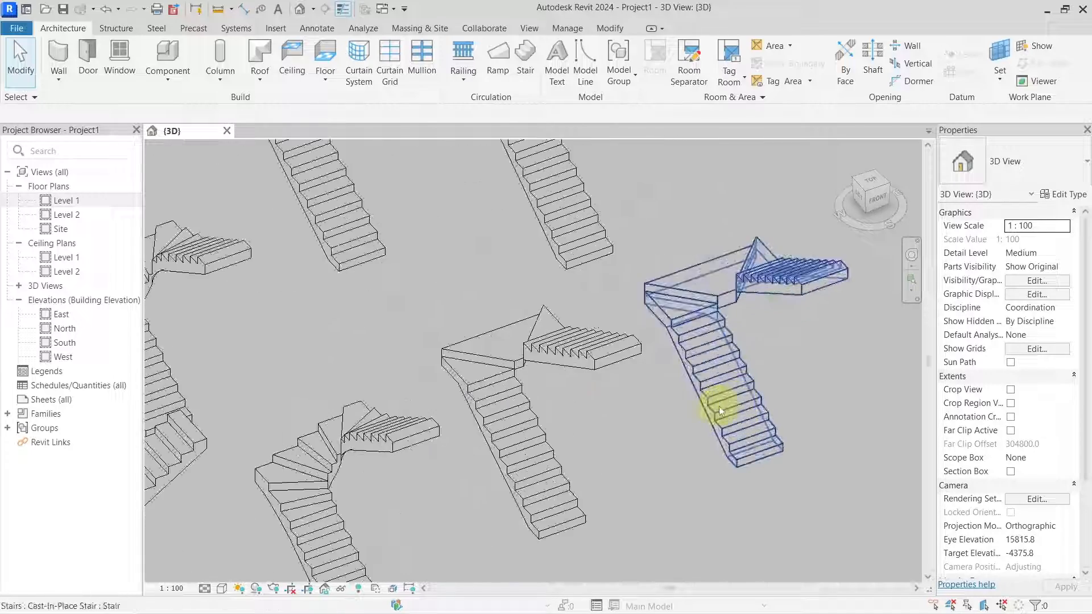
scroll(496, 376, up, 3)
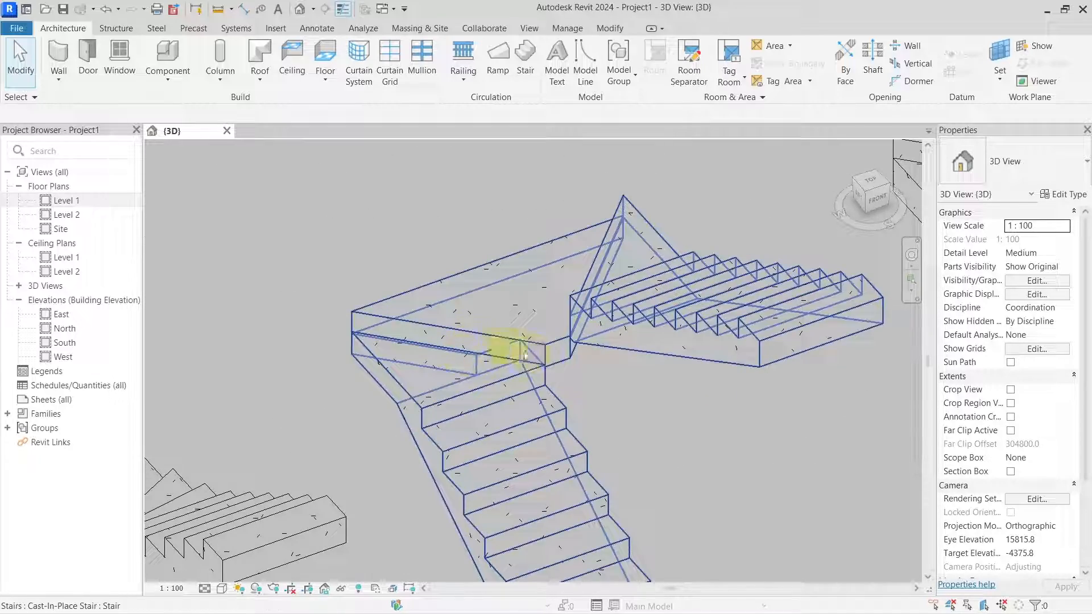
scroll(654, 405, down, 5)
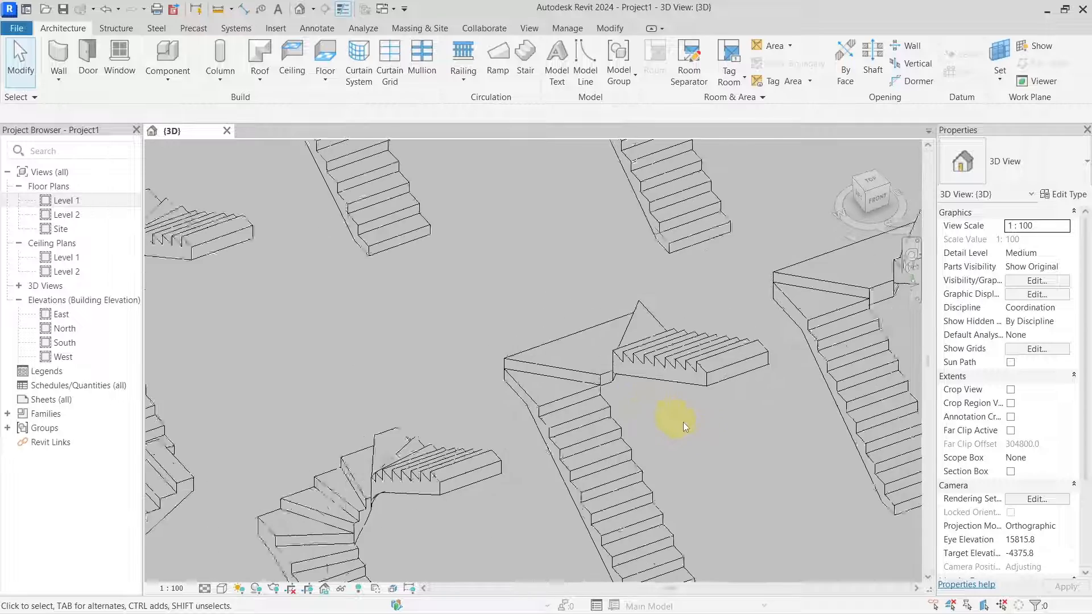
scroll(742, 445, down, 2)
scroll(632, 376, up, 5)
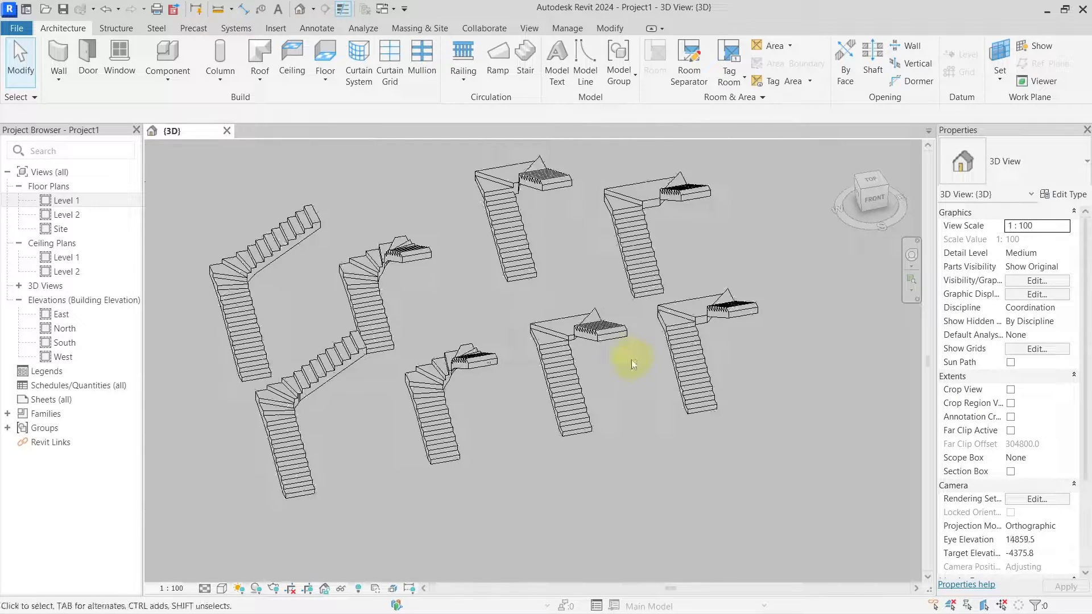